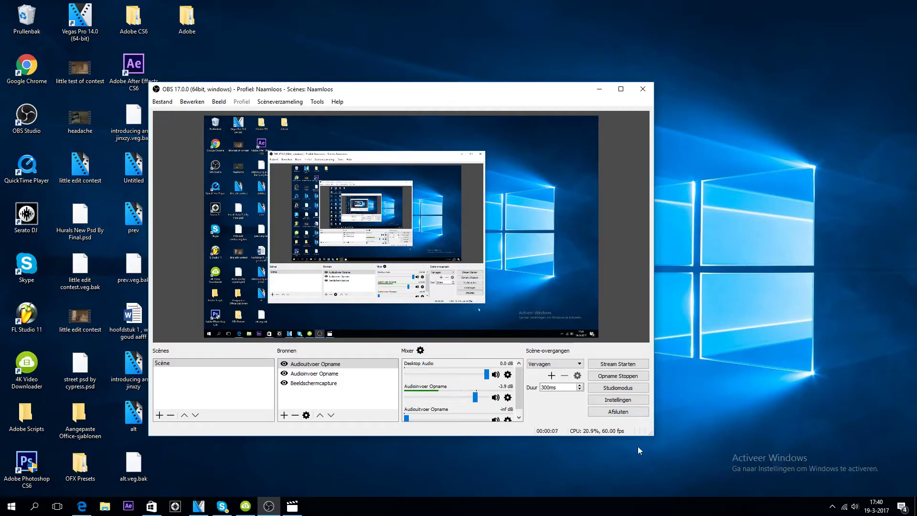
Step: Switch to VEGAS Pro and move the playhead to marker 1 on the timeline
{"action": "left_click", "coordinate": [199, 507]}
{"action": "scroll", "coordinate": [361, 390], "scroll_direction": "down", "scroll_amount": 3}
{"action": "scroll", "coordinate": [359, 387], "scroll_direction": "up", "scroll_amount": 3}
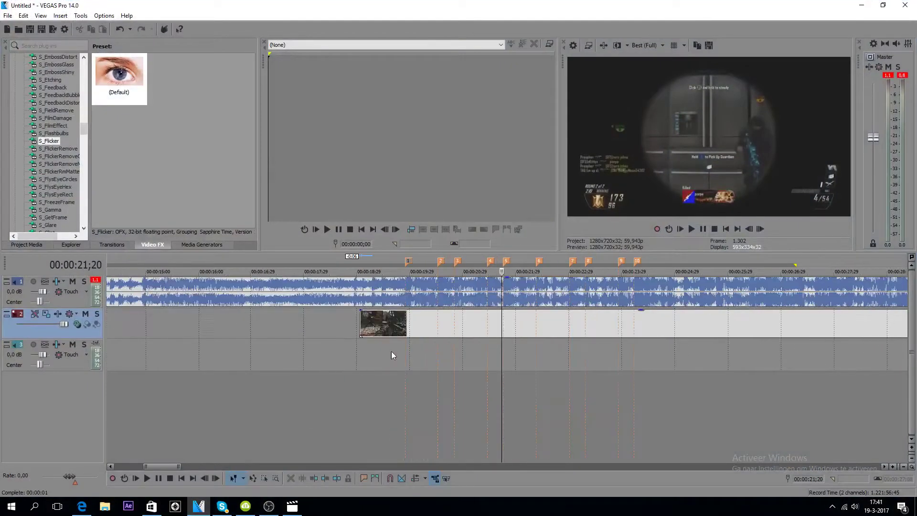
{"action": "left_click", "coordinate": [408, 262]}
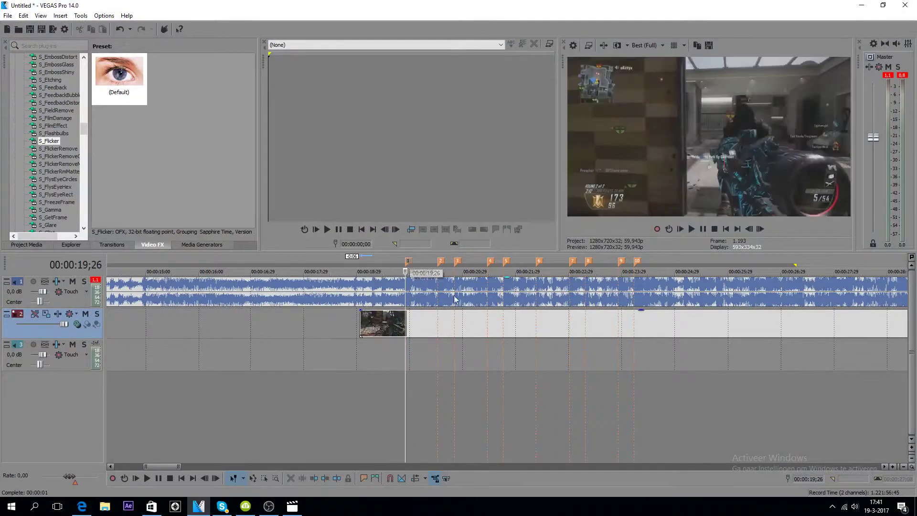
{"action": "scroll", "coordinate": [411, 367], "scroll_direction": "down", "scroll_amount": 3}
{"action": "scroll", "coordinate": [408, 368], "scroll_direction": "up", "scroll_amount": 4}
{"action": "scroll", "coordinate": [410, 372], "scroll_direction": "down", "scroll_amount": 2}
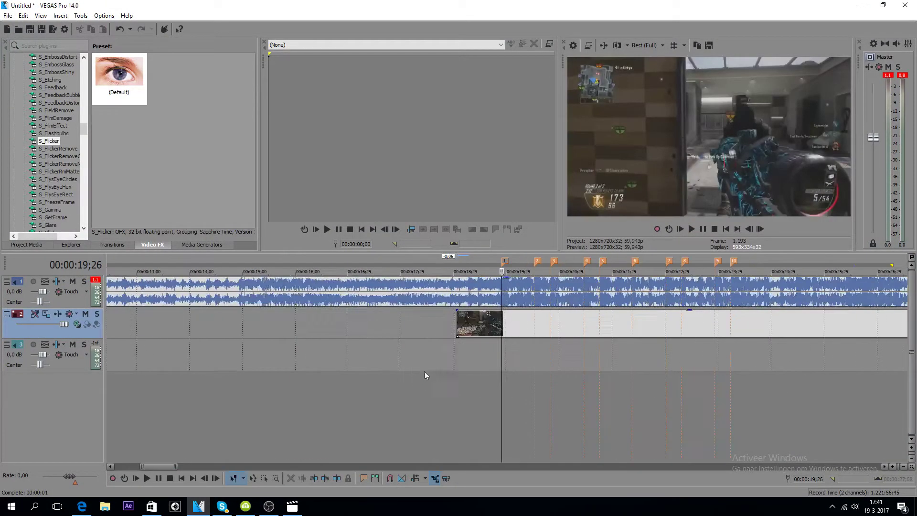
Step: Play the gameplay clip with the music from the clip's start through all the numbered markers
{"action": "right_click", "coordinate": [472, 330]}
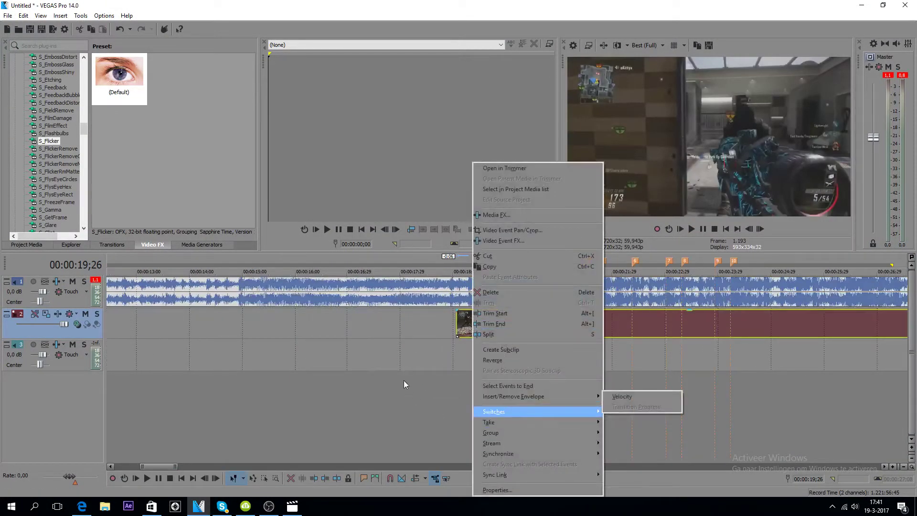
{"action": "left_click", "coordinate": [436, 347]}
{"action": "scroll", "coordinate": [496, 333], "scroll_direction": "down", "scroll_amount": 2}
{"action": "left_click", "coordinate": [503, 324]}
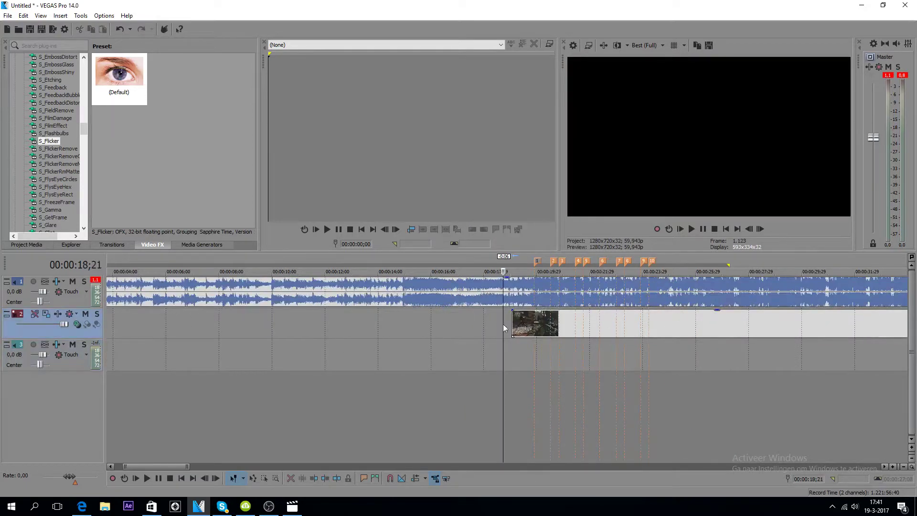
{"action": "left_click", "coordinate": [511, 324]}
{"action": "left_click", "coordinate": [511, 325]}
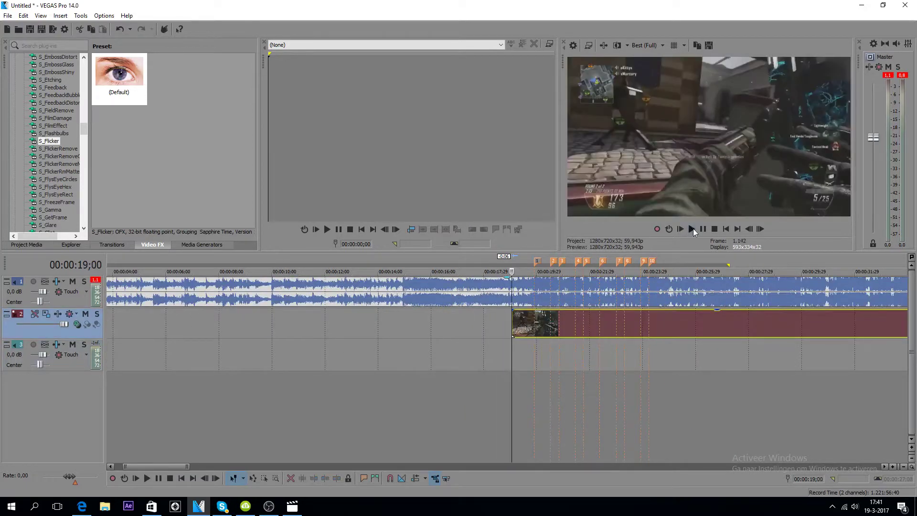
{"action": "left_click", "coordinate": [692, 229]}
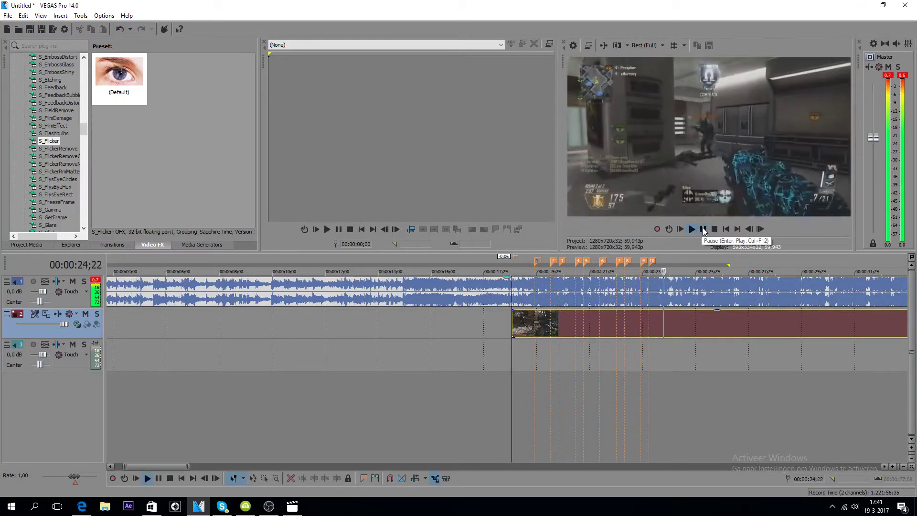
{"action": "left_click", "coordinate": [495, 364]}
Step: Insert a velocity envelope on the gameplay clip
{"action": "scroll", "coordinate": [566, 344], "scroll_direction": "up", "scroll_amount": 2}
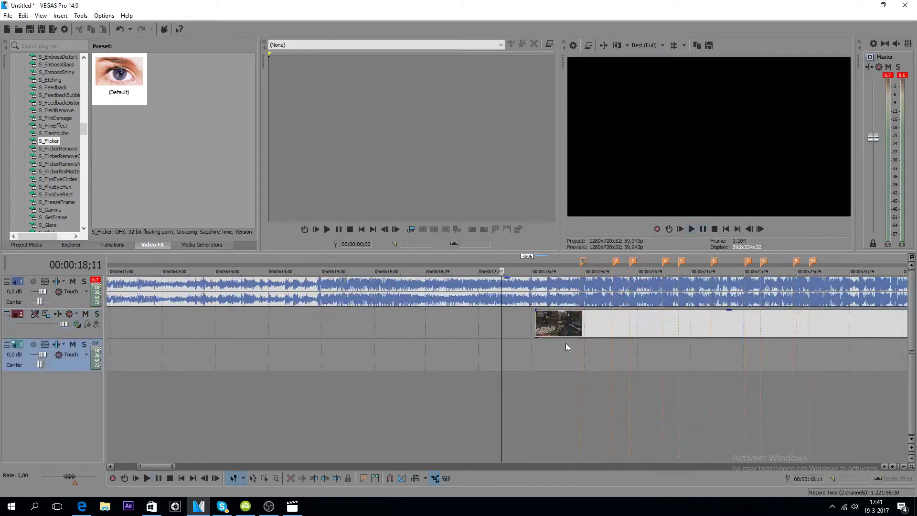
{"action": "left_click", "coordinate": [549, 349]}
{"action": "left_click", "coordinate": [540, 337]}
{"action": "scroll", "coordinate": [561, 348], "scroll_direction": "down", "scroll_amount": 2}
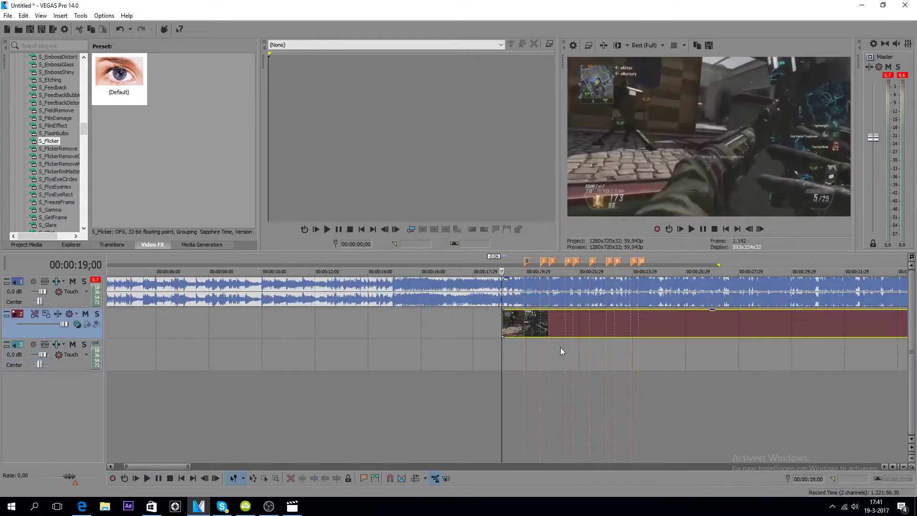
{"action": "scroll", "coordinate": [557, 348], "scroll_direction": "up", "scroll_amount": 2}
{"action": "left_click", "coordinate": [591, 329]}
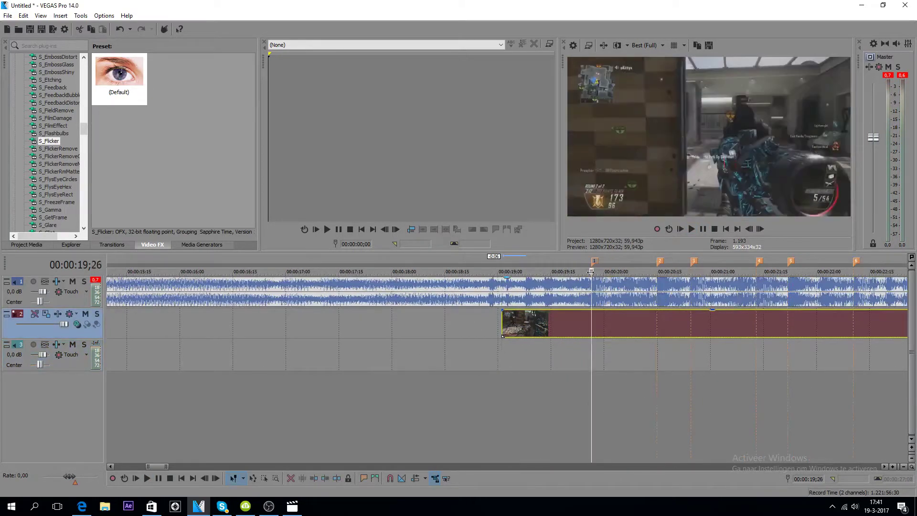
{"action": "right_click", "coordinate": [572, 320]}
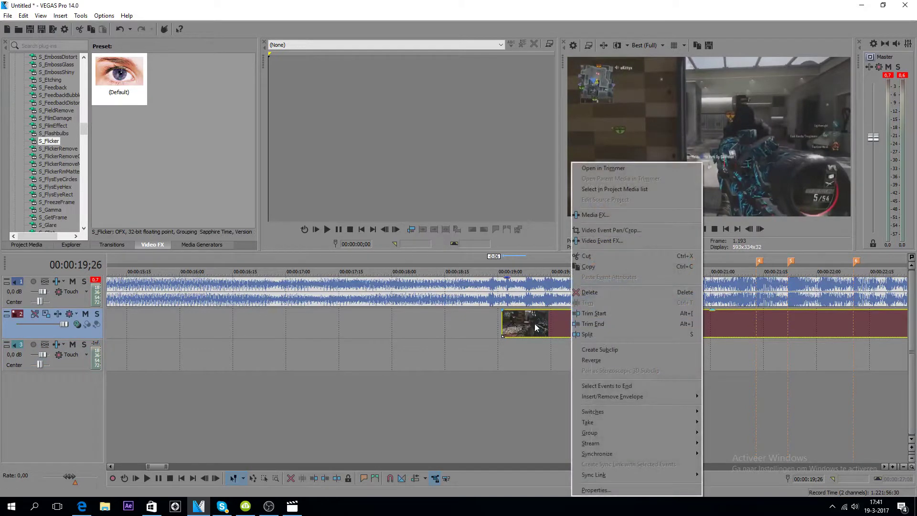
{"action": "mouse_move", "coordinate": [653, 396]}
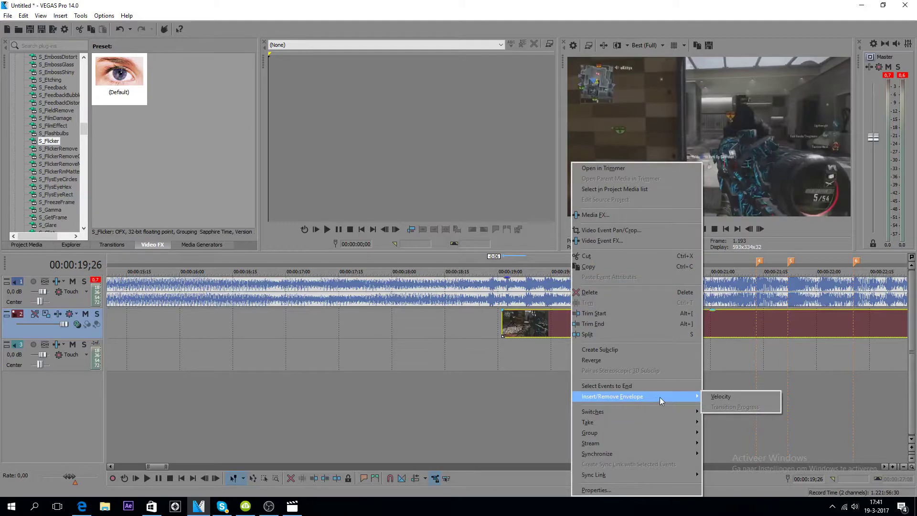
{"action": "left_click", "coordinate": [716, 397]}
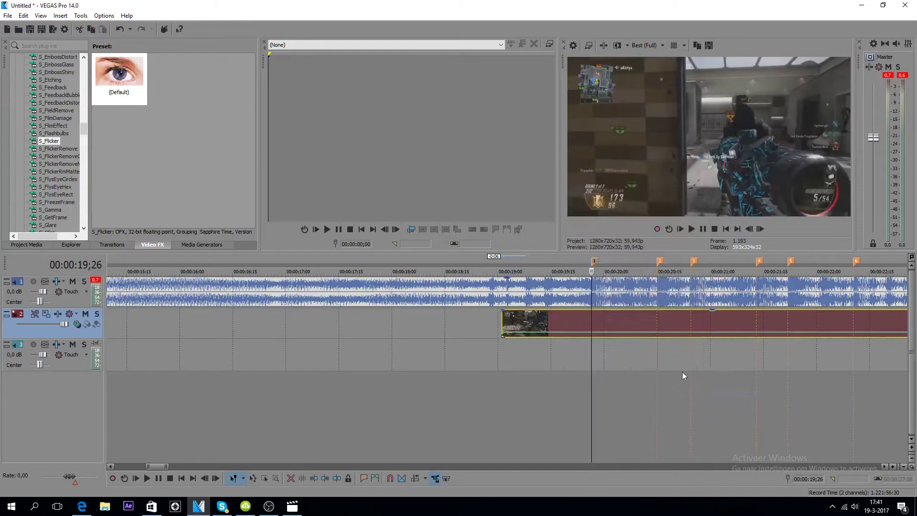
Step: Add a velocity envelope point on the clip at marker 1
{"action": "scroll", "coordinate": [607, 342], "scroll_direction": "up", "scroll_amount": 5}
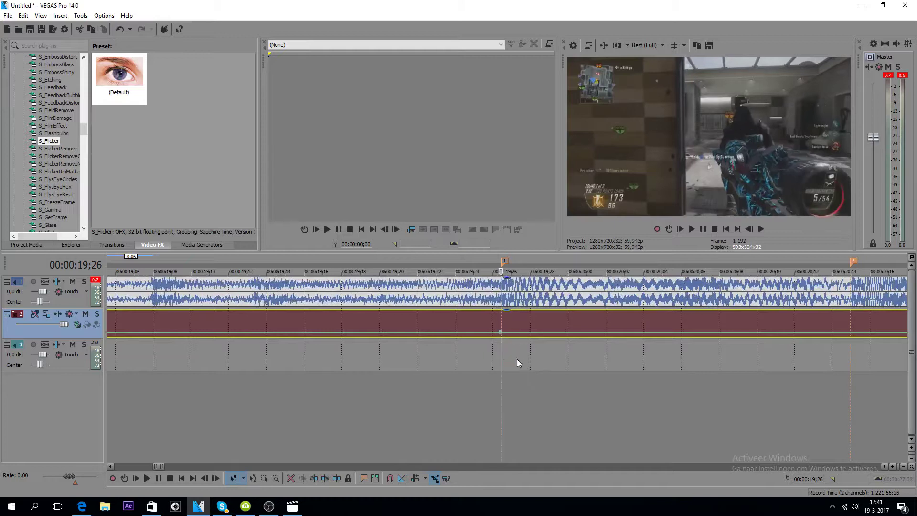
{"action": "left_click", "coordinate": [500, 334]}
{"action": "scroll", "coordinate": [511, 365], "scroll_direction": "down", "scroll_amount": 1}
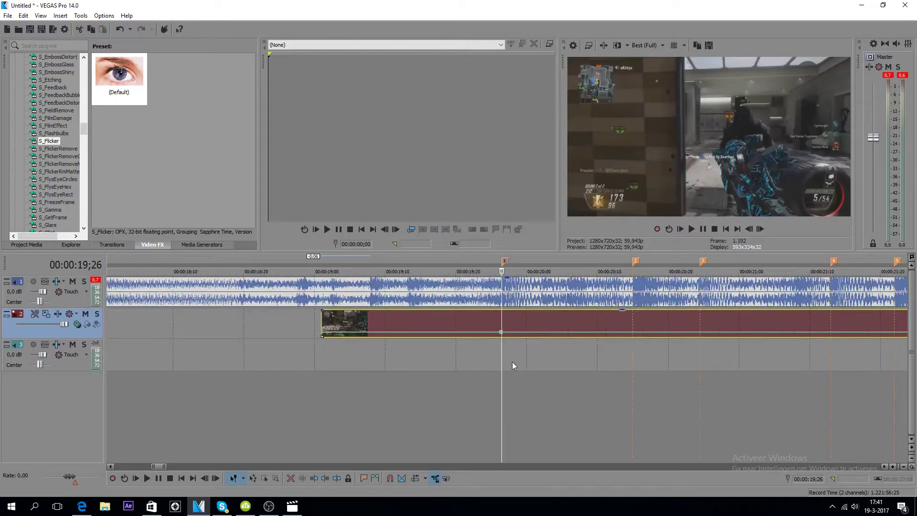
Step: Add velocity points on both sides of marker 1, at about 00:00:19;19 and 00:00:20;02
{"action": "scroll", "coordinate": [512, 366], "scroll_direction": "down", "scroll_amount": 1}
{"action": "key", "text": "Left"}
{"action": "key", "text": "Left"}
{"action": "key", "text": "Left"}
{"action": "key", "text": "Left"}
{"action": "key", "text": "Left"}
{"action": "key", "text": "Left"}
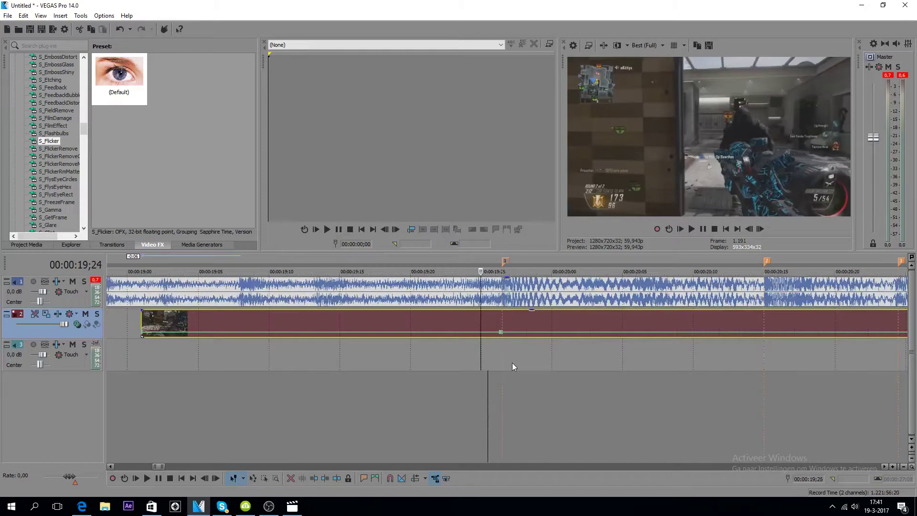
{"action": "key", "text": "Left"}
{"action": "key", "text": "Left"}
{"action": "key", "text": "Left"}
{"action": "key", "text": "Left"}
{"action": "key", "text": "Left"}
{"action": "key", "text": "Left"}
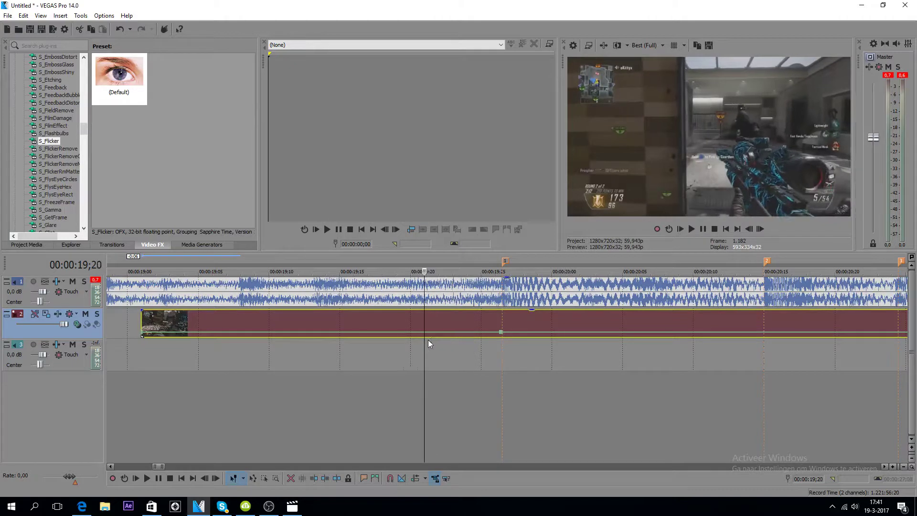
{"action": "left_click", "coordinate": [500, 337]}
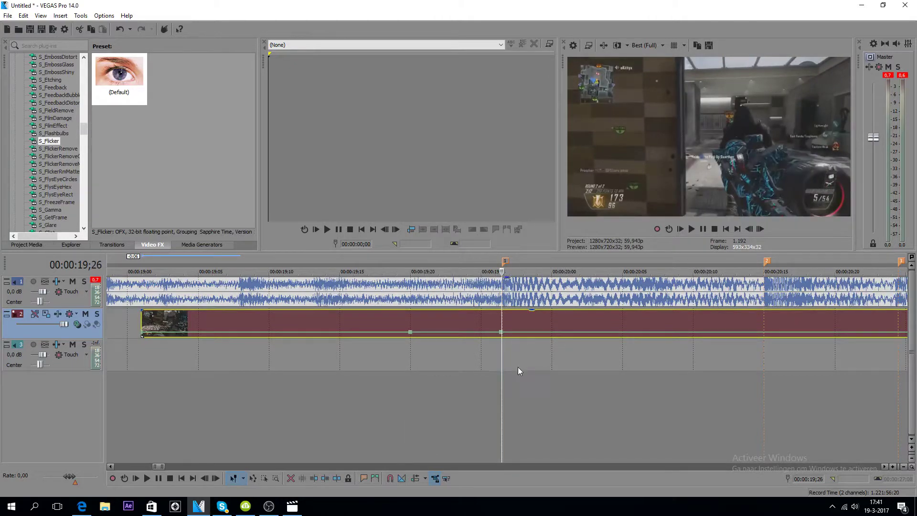
{"action": "key", "text": "space"}
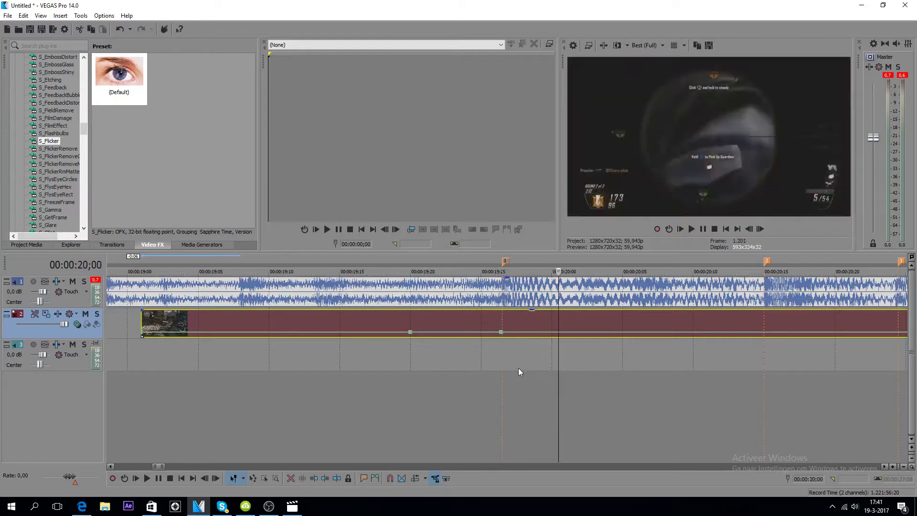
{"action": "double_click", "coordinate": [585, 334]}
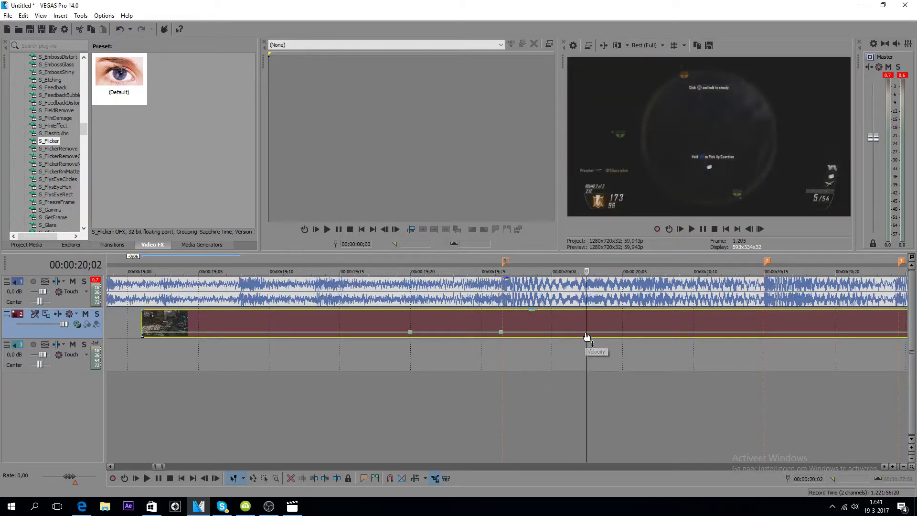
Step: Set the velocity point at marker 1 to 240%
{"action": "right_click", "coordinate": [500, 334]}
{"action": "key", "text": "Escape"}
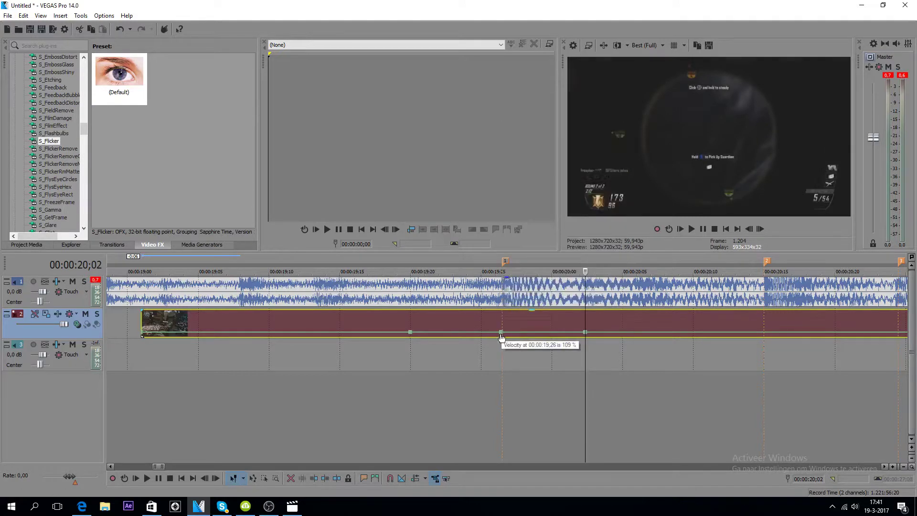
{"action": "left_click", "coordinate": [501, 332]}
{"action": "right_click", "coordinate": [501, 331]}
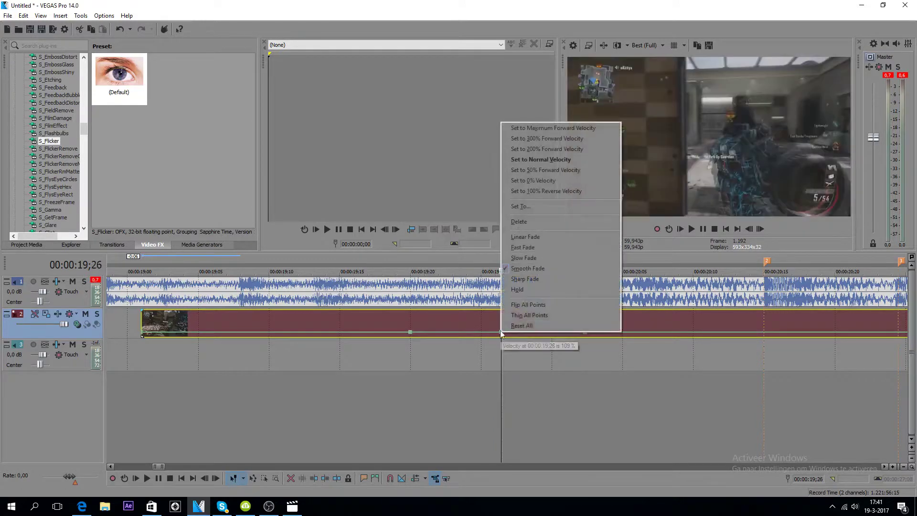
{"action": "left_click", "coordinate": [548, 206]}
{"action": "type", "text": "24"}
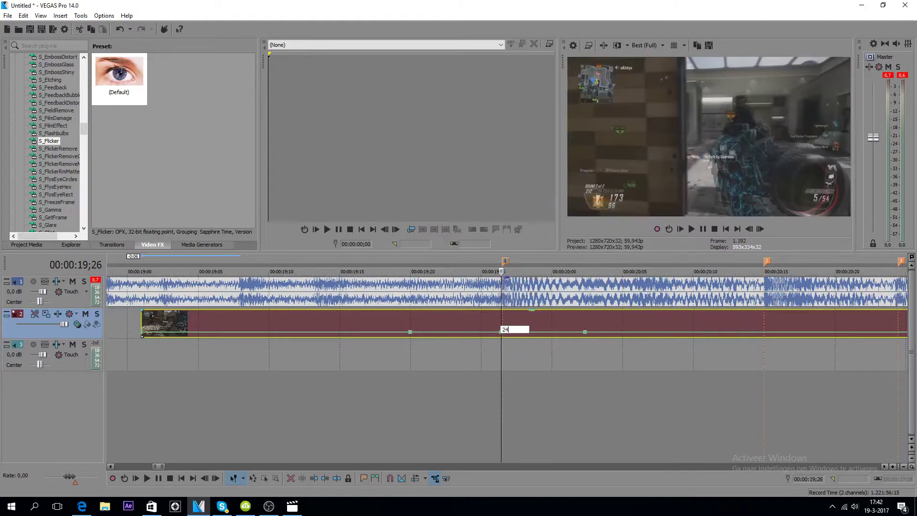
{"action": "type", "text": "0"}
{"action": "key", "text": "Return"}
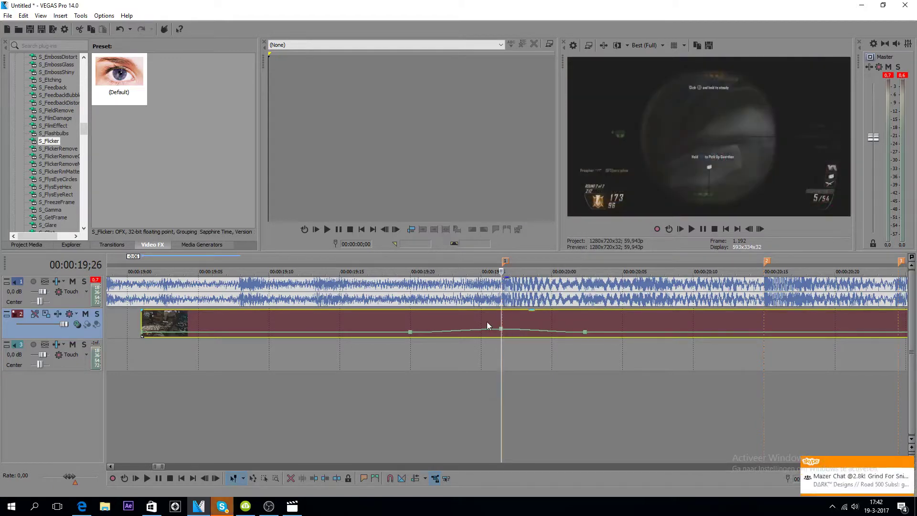
Step: Disable resample in the gameplay clip's event properties
{"action": "right_click", "coordinate": [487, 325]}
{"action": "left_click", "coordinate": [533, 487]}
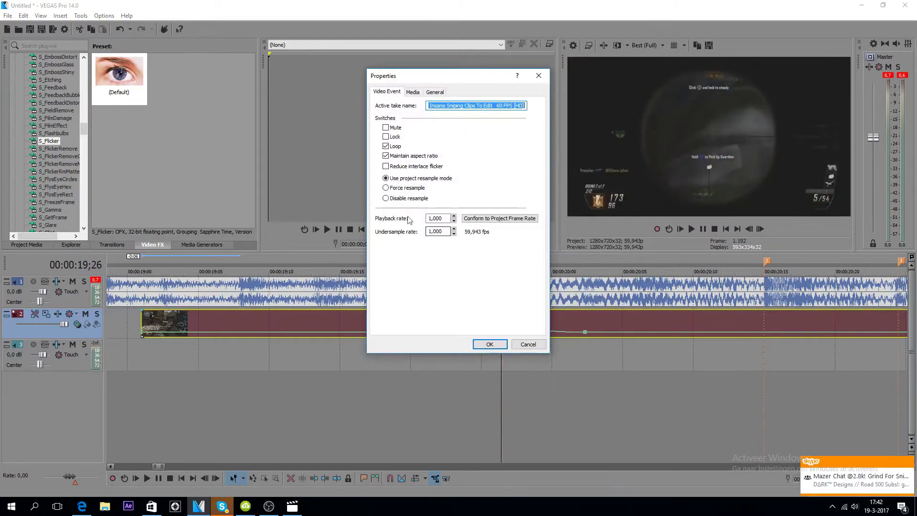
{"action": "left_click", "coordinate": [401, 199]}
{"action": "left_click", "coordinate": [488, 340]}
{"action": "scroll", "coordinate": [481, 382], "scroll_direction": "down", "scroll_amount": 3}
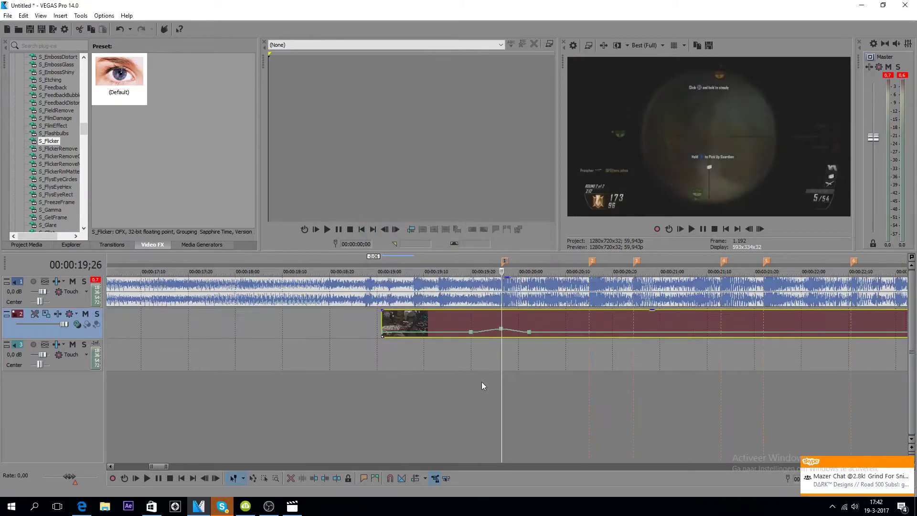
Step: Play back the velocity change around marker 1 to check the sped-up section
{"action": "left_click", "coordinate": [481, 382]}
{"action": "left_click", "coordinate": [691, 230]}
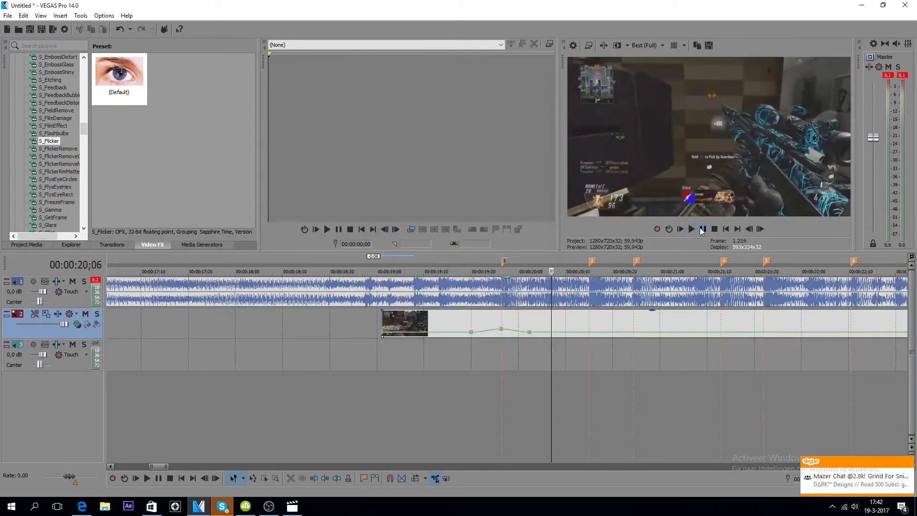
{"action": "scroll", "coordinate": [558, 328], "scroll_direction": "down", "scroll_amount": 2}
{"action": "left_click", "coordinate": [466, 356]}
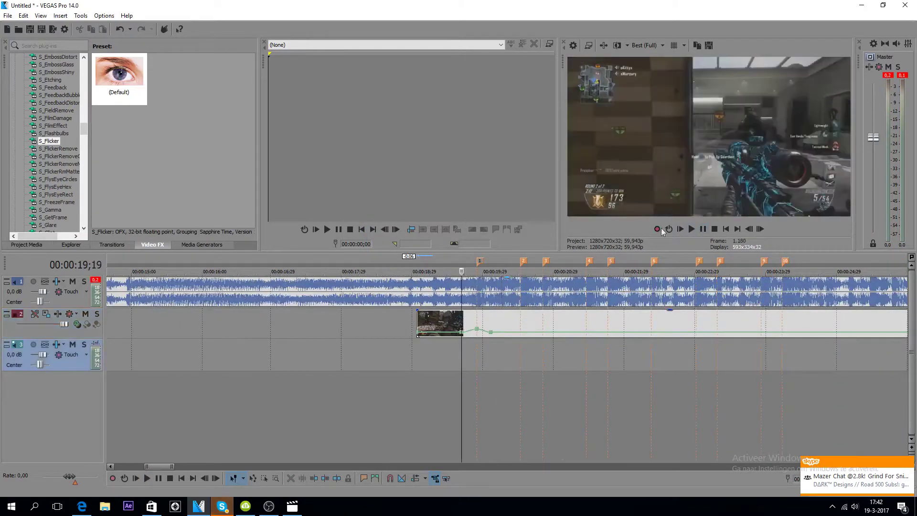
{"action": "left_click", "coordinate": [692, 227]}
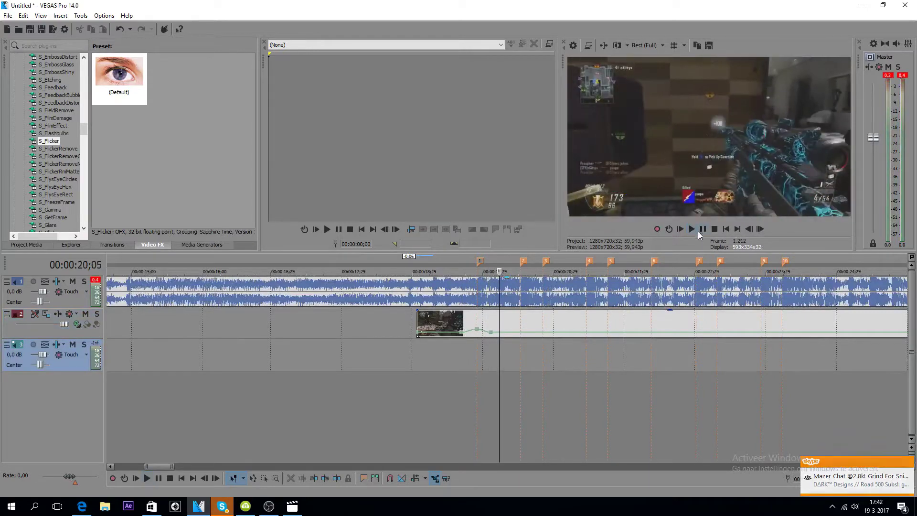
Step: Examine the clip's frames at markers 2 and 3, and move the playhead on to marker 4
{"action": "scroll", "coordinate": [572, 322], "scroll_direction": "up", "scroll_amount": 4}
{"action": "left_click", "coordinate": [561, 324]}
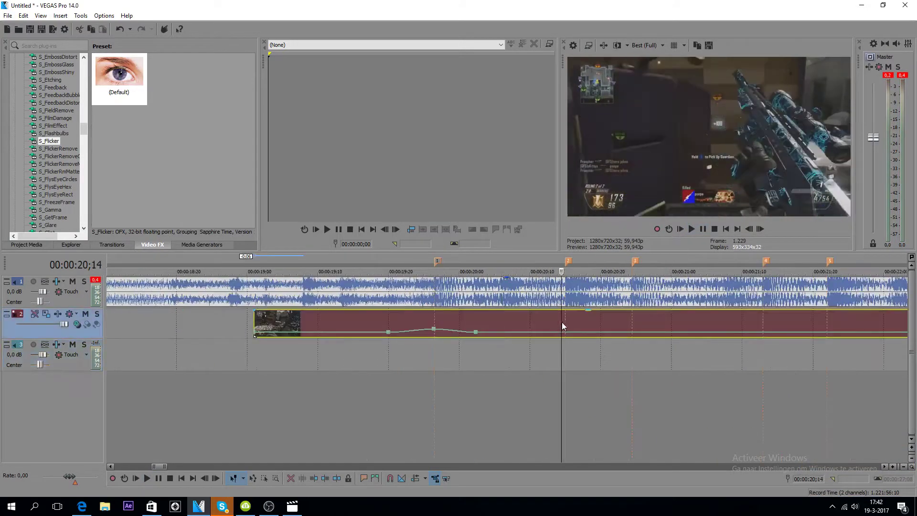
{"action": "left_click", "coordinate": [631, 321]}
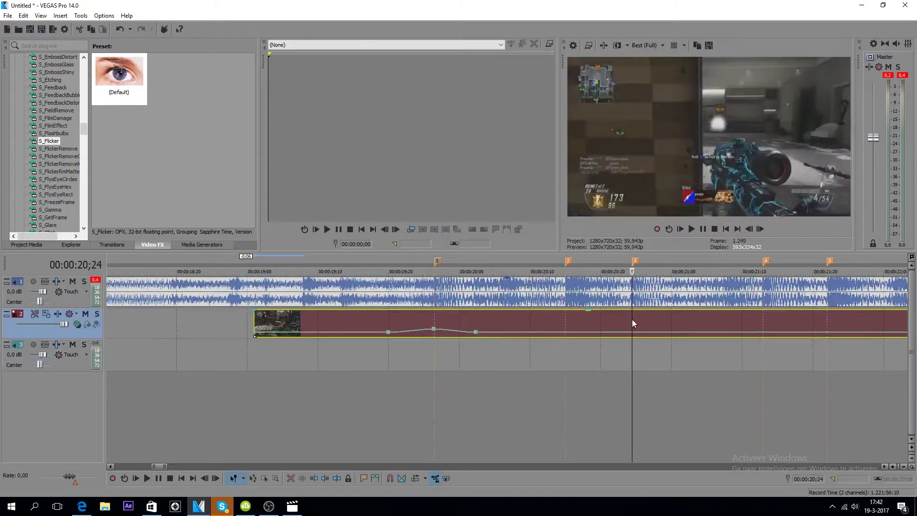
{"action": "scroll", "coordinate": [631, 325], "scroll_direction": "down", "scroll_amount": 2}
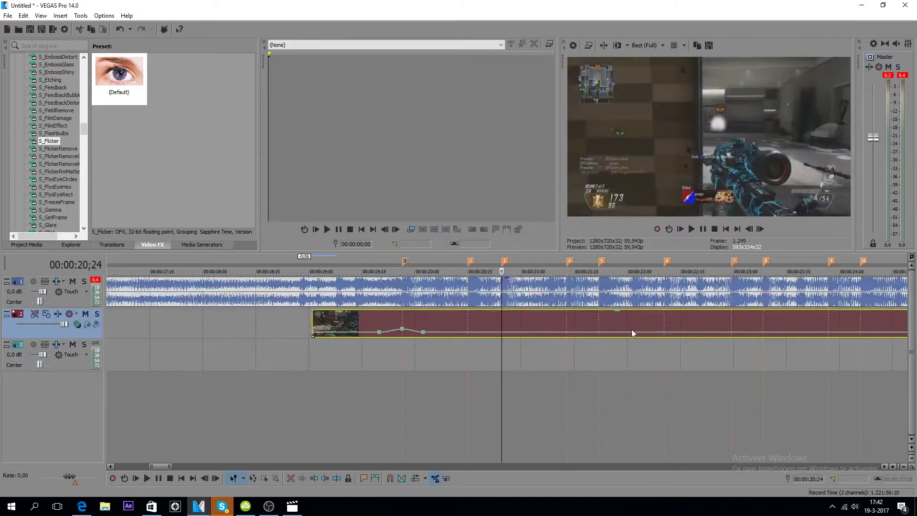
{"action": "left_click", "coordinate": [470, 322]}
{"action": "key", "text": "Left"}
{"action": "key", "text": "Left"}
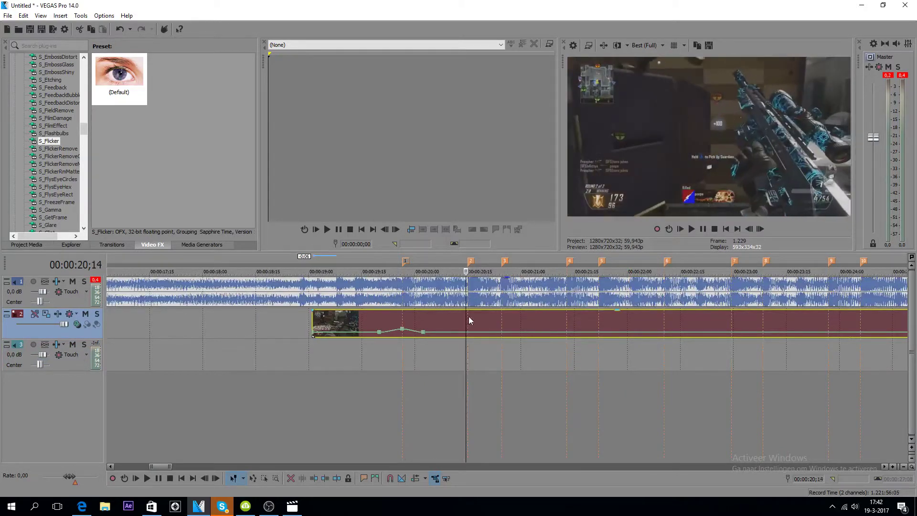
{"action": "left_click", "coordinate": [505, 262]}
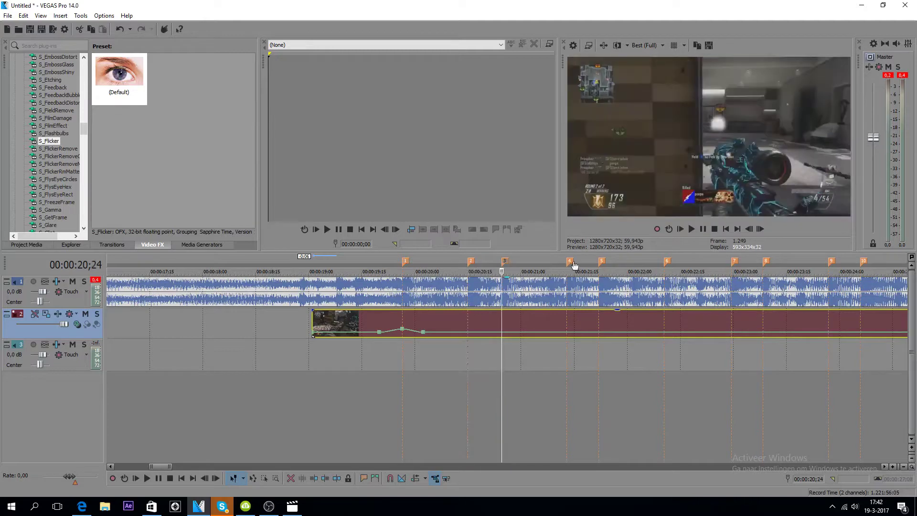
{"action": "left_click", "coordinate": [572, 262]}
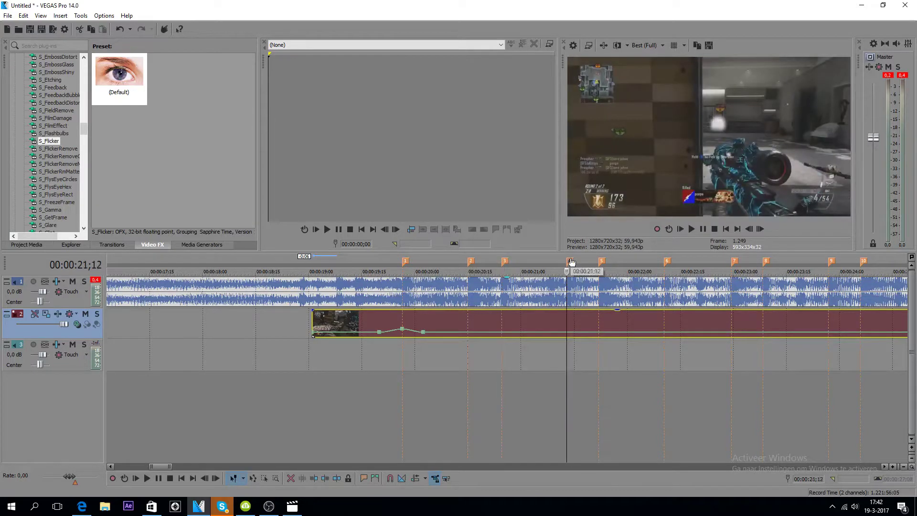
Step: Add velocity points to the gameplay clip at marker 4 (00:00:21;12) and five frames before it at 00:00:21;07
{"action": "scroll", "coordinate": [498, 342], "scroll_direction": "up", "scroll_amount": 6}
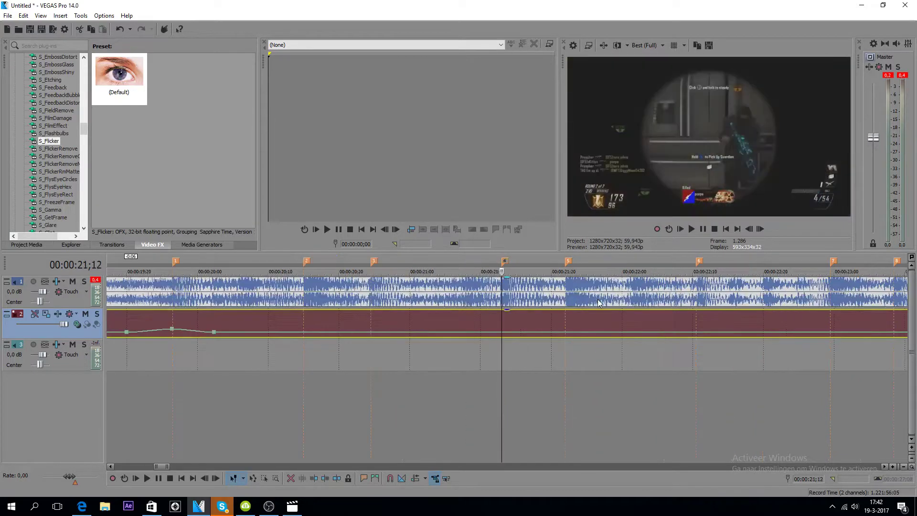
{"action": "double_click", "coordinate": [498, 331]}
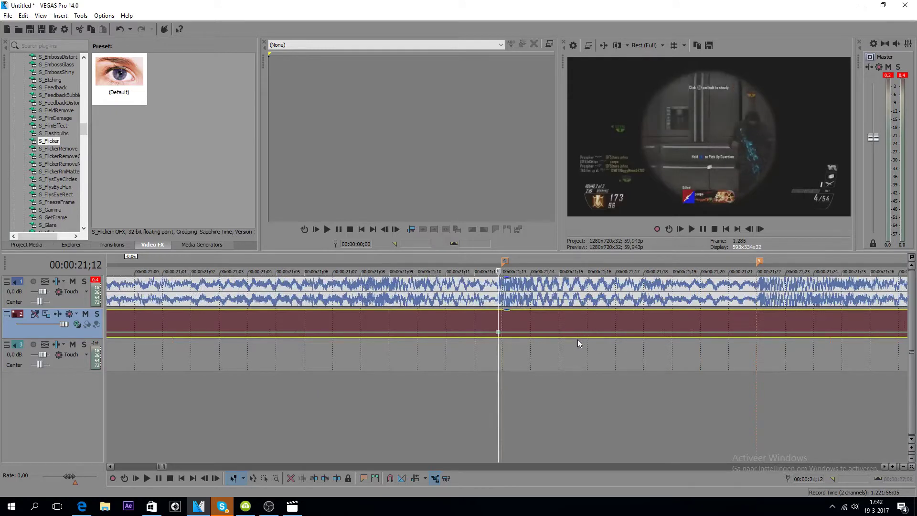
{"action": "key", "text": "Left"}
{"action": "key", "text": "Left"}
{"action": "key", "text": "Left"}
{"action": "key", "text": "Left"}
{"action": "key", "text": "Left"}
{"action": "key", "text": "Left"}
{"action": "left_click_drag", "start_coordinate": [419, 348], "coordinate": [359, 340]}
{"action": "double_click", "coordinate": [355, 331]}
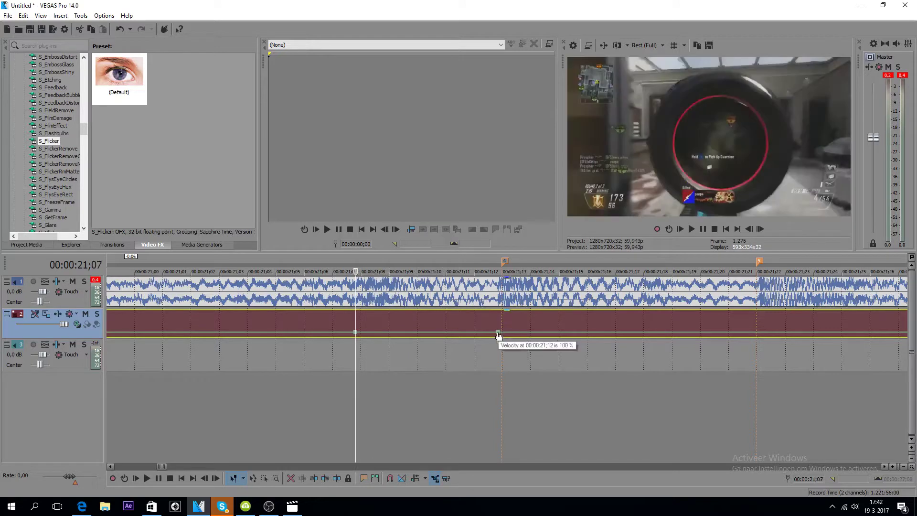
Step: Add a velocity point five frames after marker 4, at 00:00:21;17
{"action": "left_click", "coordinate": [498, 332]}
{"action": "key", "text": "Right"}
{"action": "key", "text": "Right"}
{"action": "key", "text": "Right"}
{"action": "key", "text": "Right"}
{"action": "key", "text": "Right"}
{"action": "key", "text": "Right"}
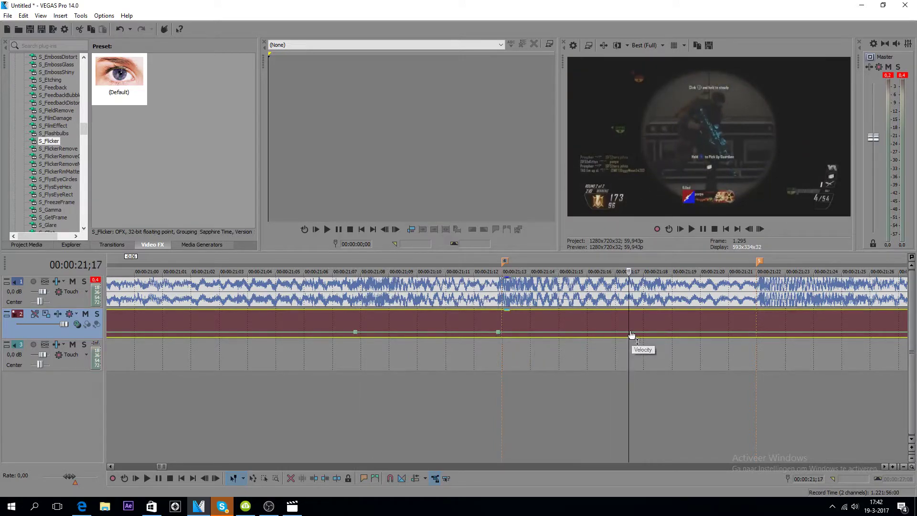
{"action": "double_click", "coordinate": [630, 332]}
Step: Set the velocity point at marker 4 to 200% and return the playhead to it
{"action": "right_click", "coordinate": [498, 331]}
{"action": "left_click", "coordinate": [558, 202]}
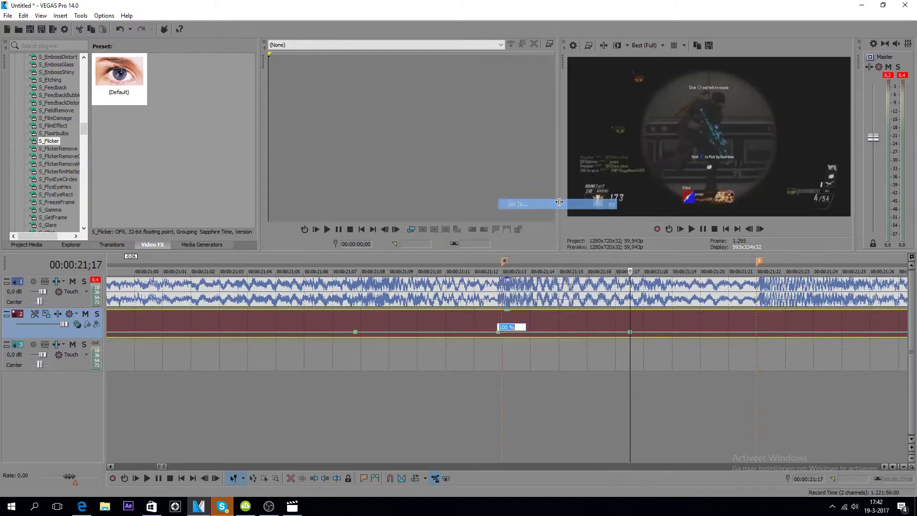
{"action": "type", "text": "200"}
{"action": "key", "text": "Return"}
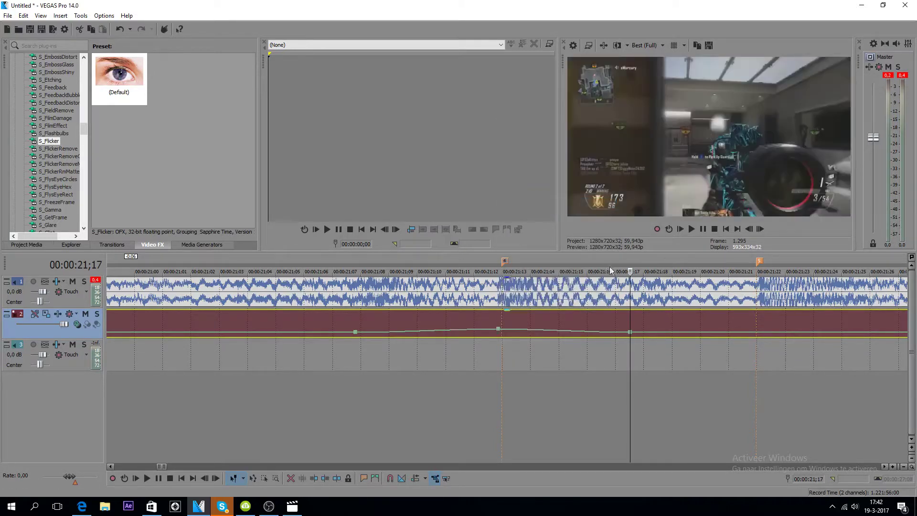
{"action": "left_click", "coordinate": [500, 331]}
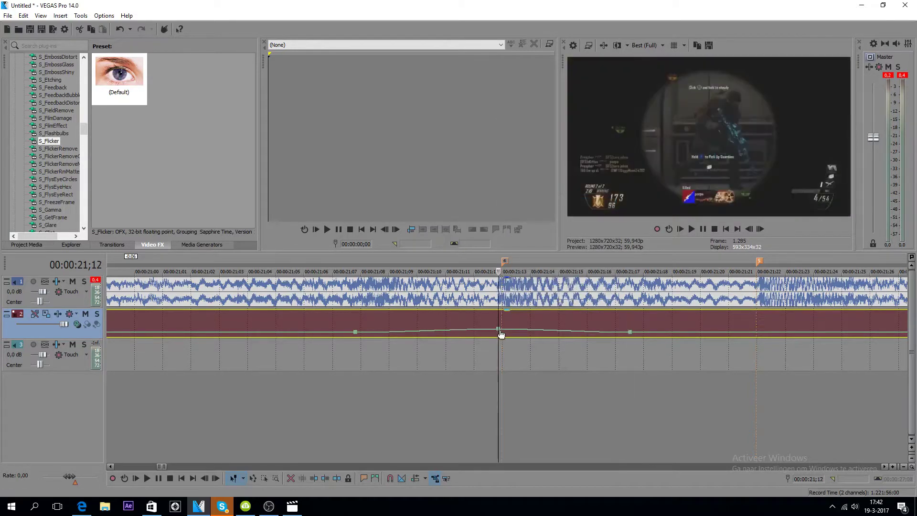
Step: Play back the clip from just before marker 1 past marker 4 to check the velocity changes
{"action": "scroll", "coordinate": [467, 369], "scroll_direction": "down", "scroll_amount": 10}
{"action": "left_click", "coordinate": [397, 382]}
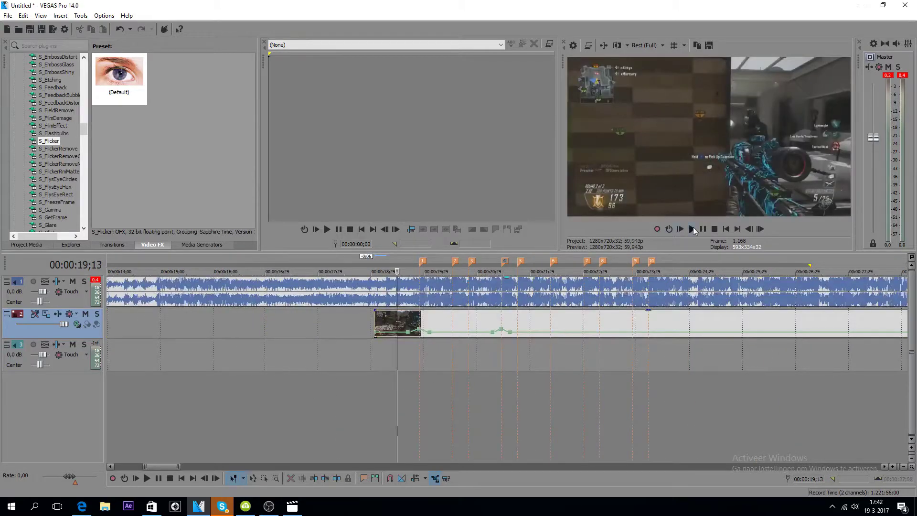
{"action": "left_click", "coordinate": [692, 228]}
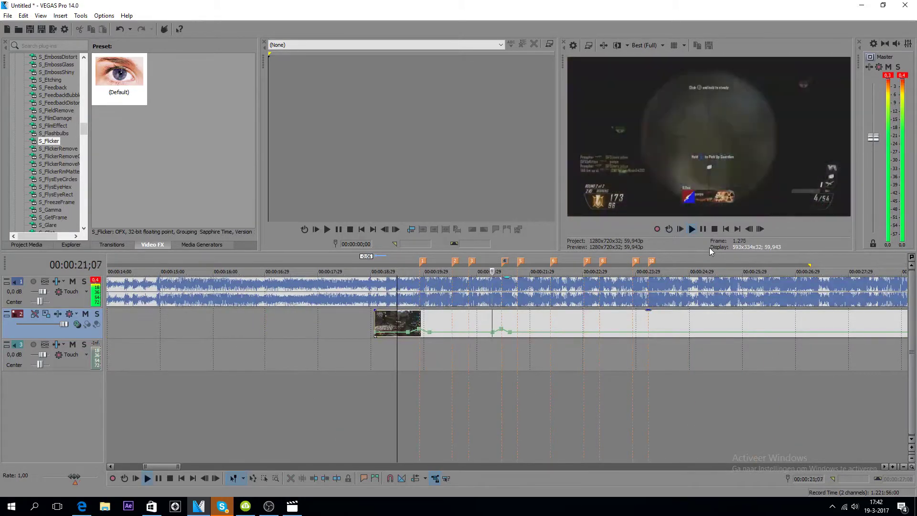
{"action": "left_click", "coordinate": [698, 230]}
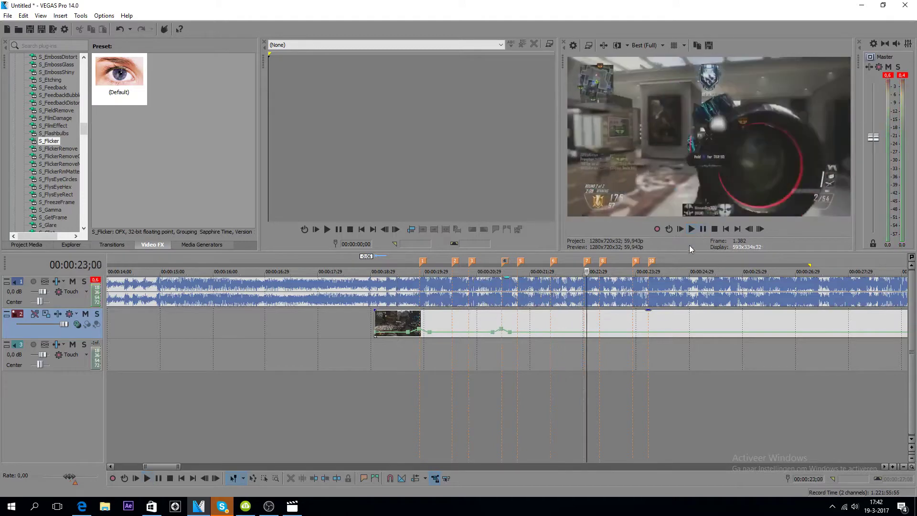
Step: Add velocity points to the clip at marker 7 (00:00:22;29) and five frames before it at 00:00:22;24
{"action": "scroll", "coordinate": [615, 291], "scroll_direction": "up", "scroll_amount": 4}
{"action": "left_click", "coordinate": [489, 320]}
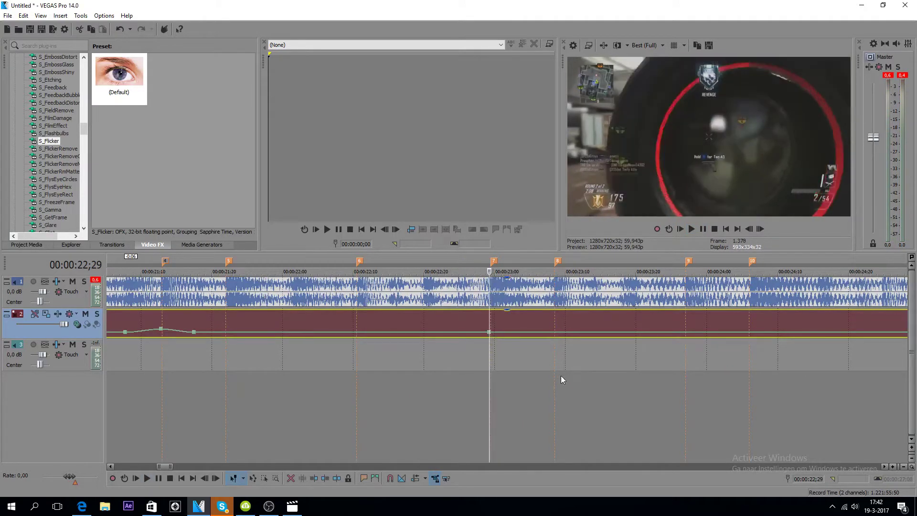
{"action": "left_click", "coordinate": [474, 350]}
{"action": "left_click", "coordinate": [462, 345]}
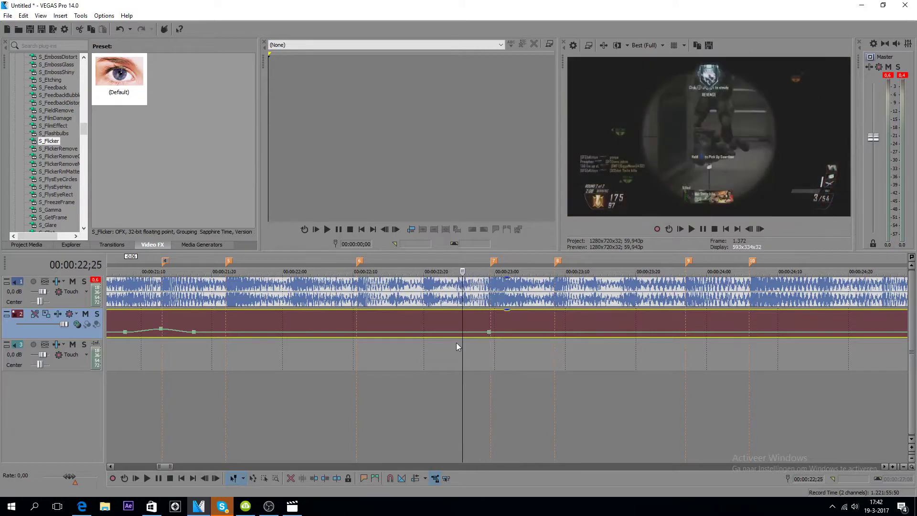
{"action": "left_click", "coordinate": [455, 340]}
{"action": "double_click", "coordinate": [454, 332]}
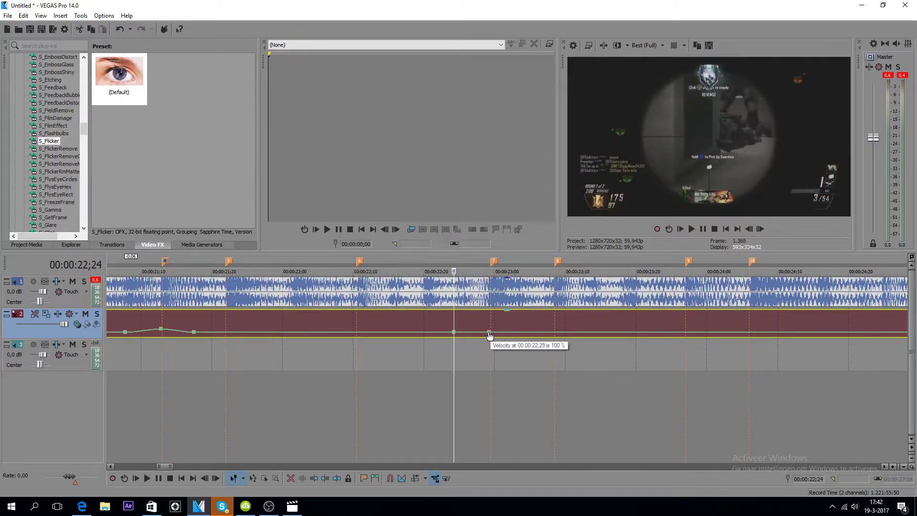
Step: Add a velocity point after marker 7 at 00:00:23;03 and set the point at marker 7 to 245%
{"action": "key", "text": "Right"}
{"action": "key", "text": "Right"}
{"action": "key", "text": "Right"}
{"action": "key", "text": "Right"}
{"action": "key", "text": "Right"}
{"action": "key", "text": "Right"}
{"action": "key", "text": "Right"}
{"action": "key", "text": "Right"}
{"action": "key", "text": "Right"}
{"action": "key", "text": "Right"}
{"action": "key", "text": "Right"}
{"action": "key", "text": "Right"}
{"action": "key", "text": "Right"}
{"action": "key", "text": "Right"}
{"action": "key", "text": "Right"}
{"action": "key", "text": "Right"}
{"action": "key", "text": "Right"}
{"action": "key", "text": "Right"}
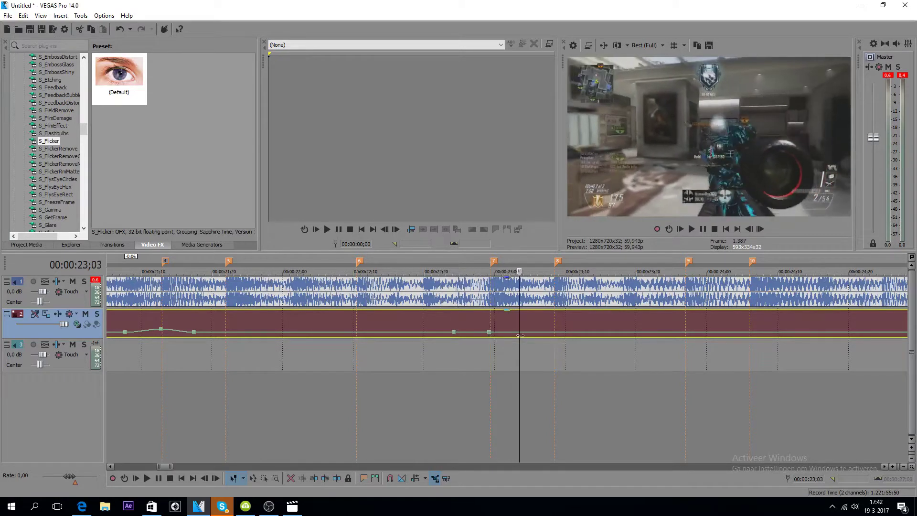
{"action": "right_click", "coordinate": [492, 332]}
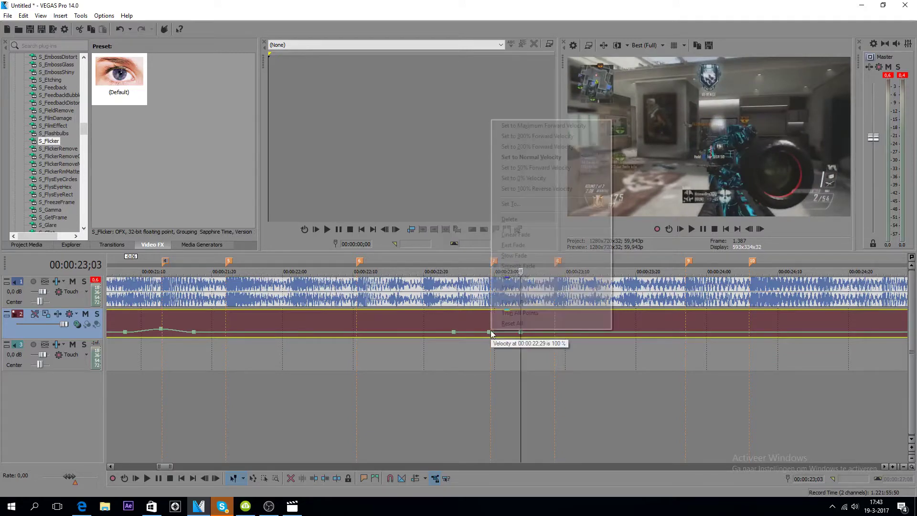
{"action": "left_click", "coordinate": [520, 209]}
{"action": "type", "text": "250"}
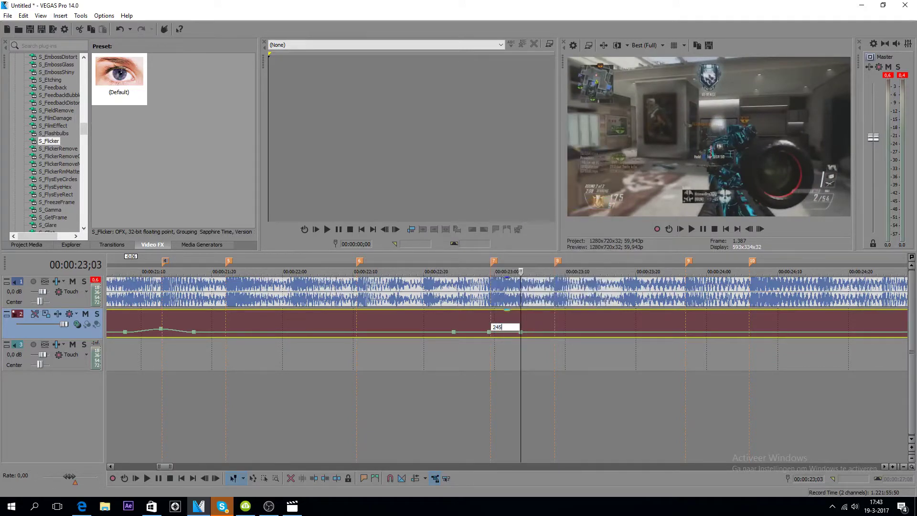
{"action": "key", "text": "Return"}
{"action": "left_click", "coordinate": [488, 331]}
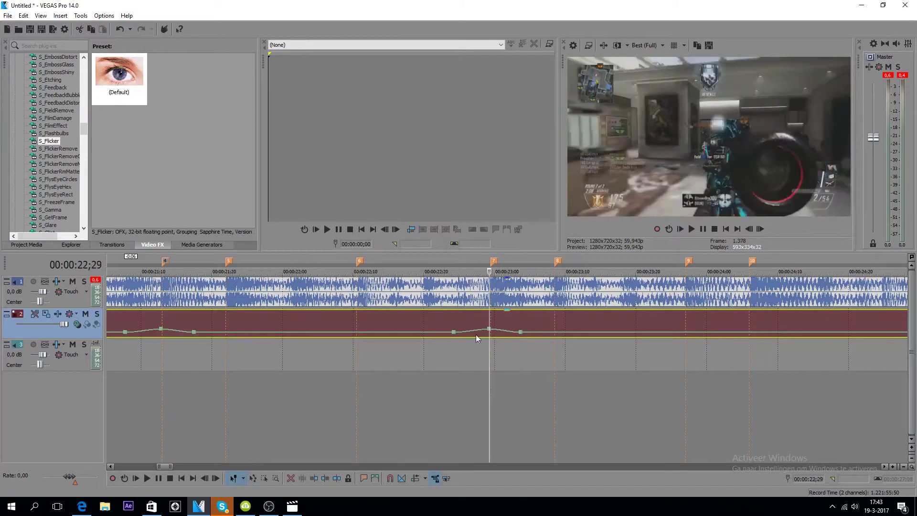
Step: Play the clip twice from around marker 1 past marker 7 to check how the velocity changes match the beats
{"action": "scroll", "coordinate": [443, 338], "scroll_direction": "down", "scroll_amount": 2}
{"action": "left_click_drag", "start_coordinate": [455, 334], "coordinate": [455, 334]}
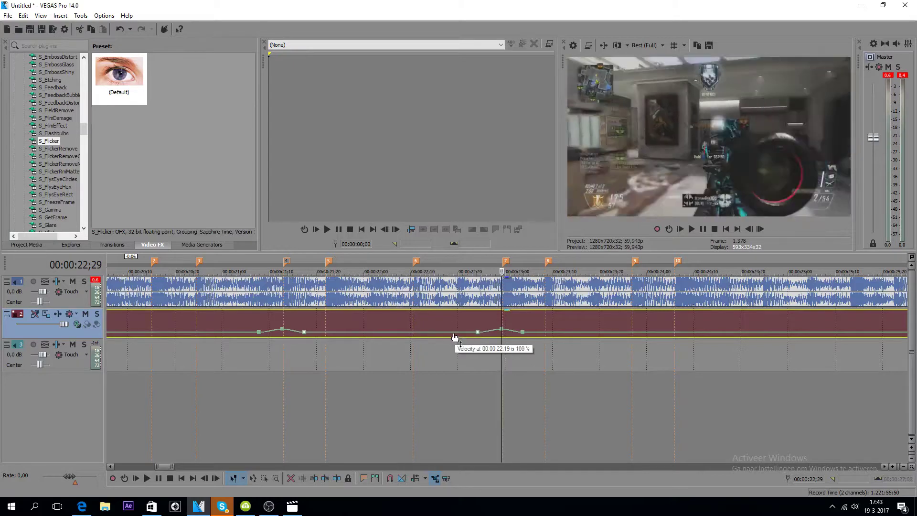
{"action": "scroll", "coordinate": [455, 345], "scroll_direction": "down", "scroll_amount": 4}
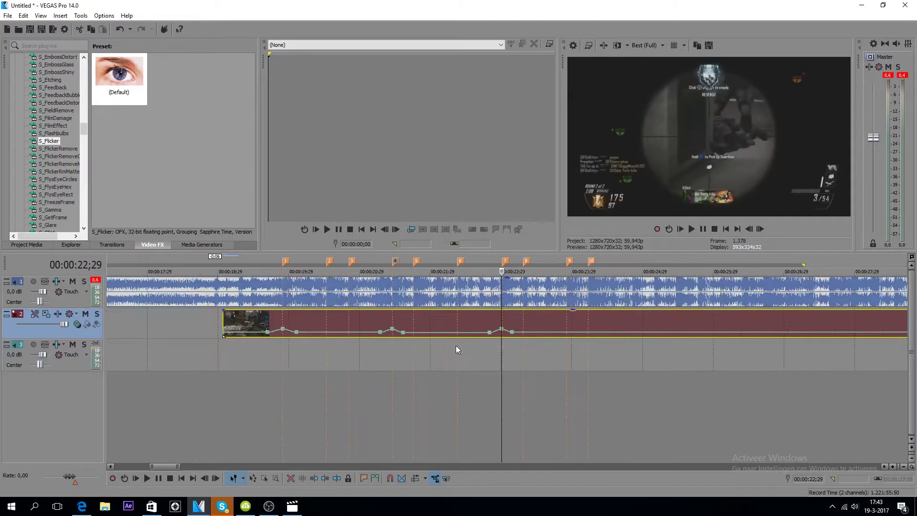
{"action": "left_click", "coordinate": [380, 368]}
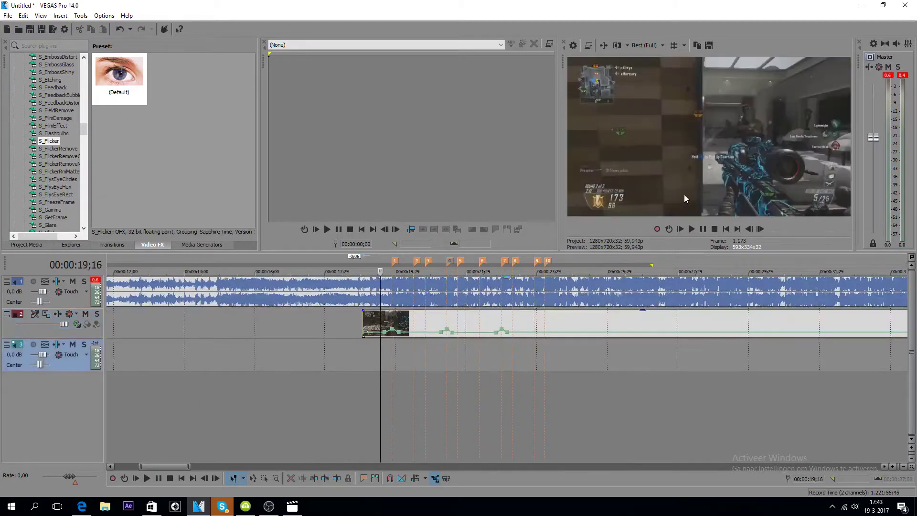
{"action": "left_click", "coordinate": [693, 227]}
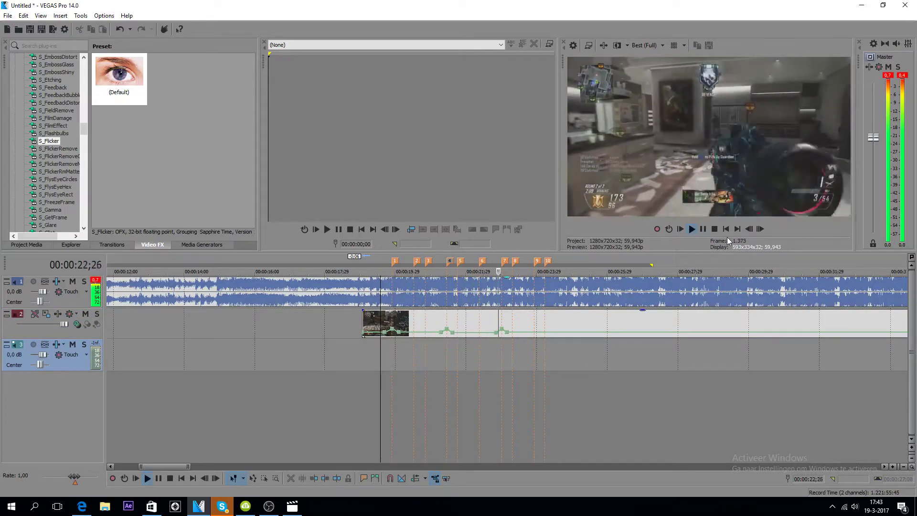
{"action": "left_click", "coordinate": [701, 230]}
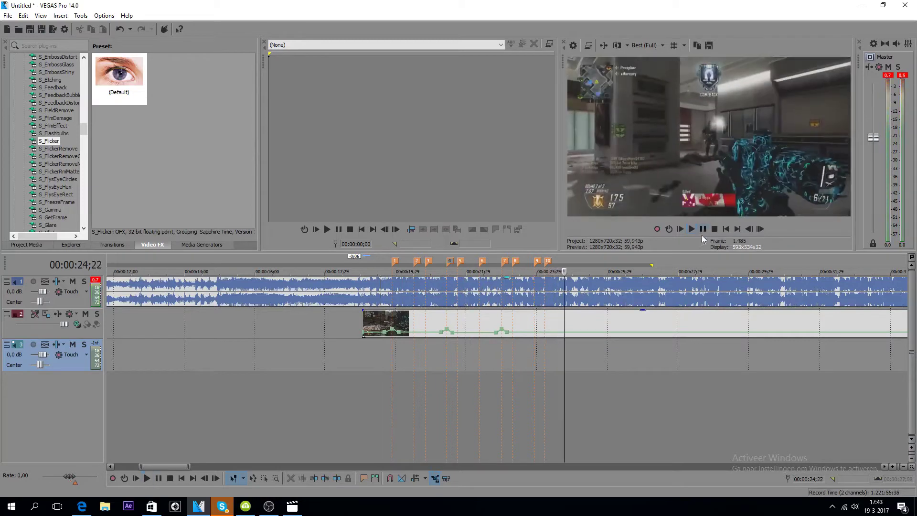
{"action": "scroll", "coordinate": [500, 352], "scroll_direction": "up", "scroll_amount": 3}
{"action": "scroll", "coordinate": [411, 395], "scroll_direction": "down", "scroll_amount": 4}
{"action": "left_click", "coordinate": [371, 393]}
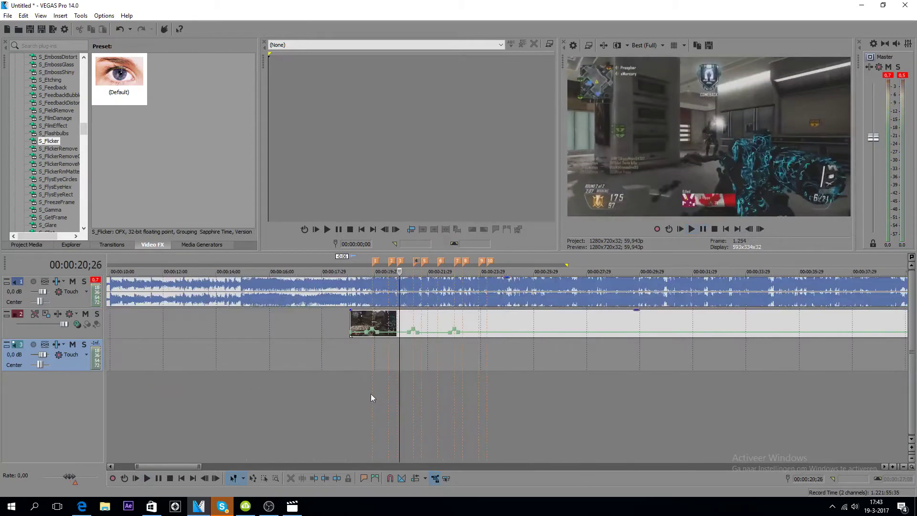
{"action": "left_click", "coordinate": [692, 229]}
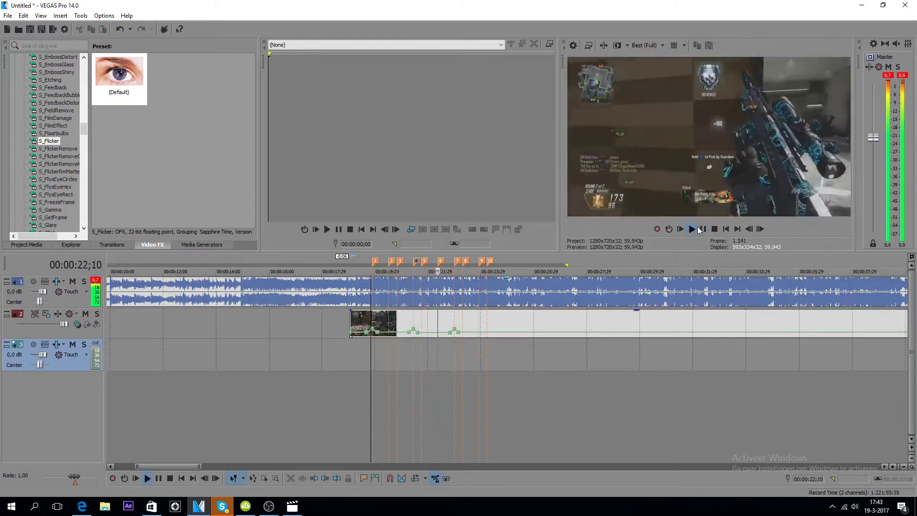
{"action": "left_click", "coordinate": [702, 229]}
Step: Check the frames between markers 8 and 10 and add a velocity point at marker 10 (00:00:24;05)
{"action": "scroll", "coordinate": [476, 343], "scroll_direction": "up", "scroll_amount": 5}
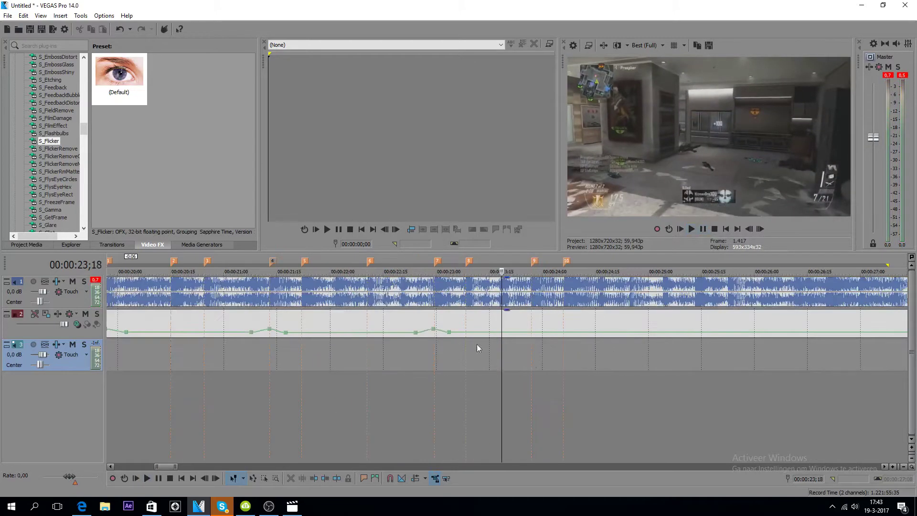
{"action": "scroll", "coordinate": [588, 331], "scroll_direction": "down", "scroll_amount": 2}
{"action": "left_click", "coordinate": [554, 359]}
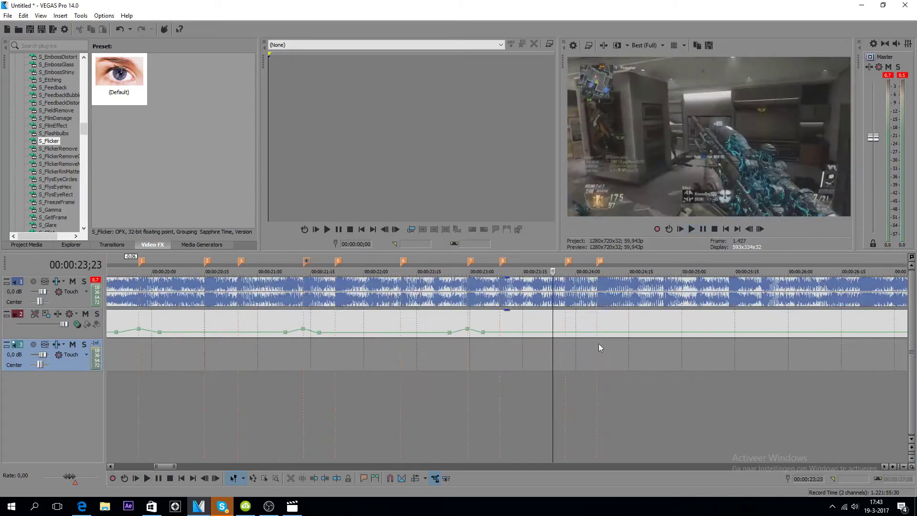
{"action": "scroll", "coordinate": [598, 343], "scroll_direction": "up", "scroll_amount": 1}
{"action": "left_click", "coordinate": [527, 324]}
{"action": "left_click", "coordinate": [551, 321]}
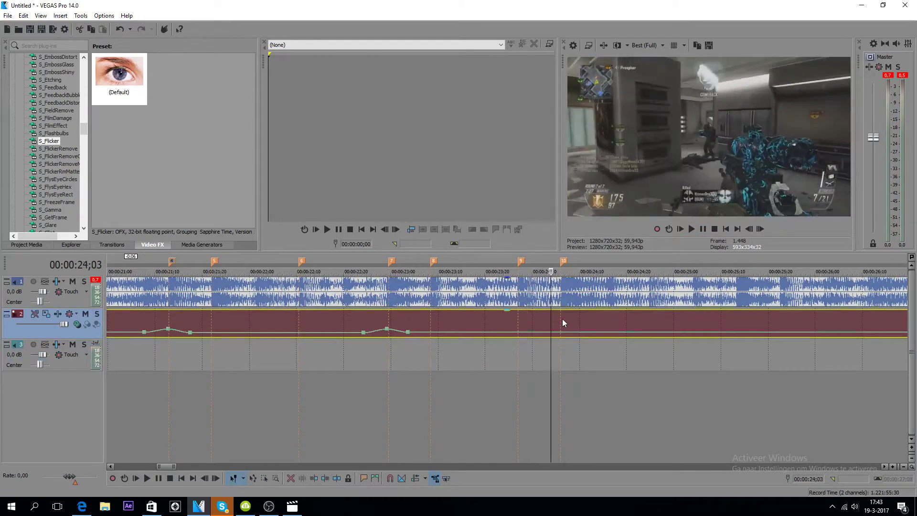
{"action": "left_click", "coordinate": [562, 319]}
{"action": "scroll", "coordinate": [585, 322], "scroll_direction": "up", "scroll_amount": 1}
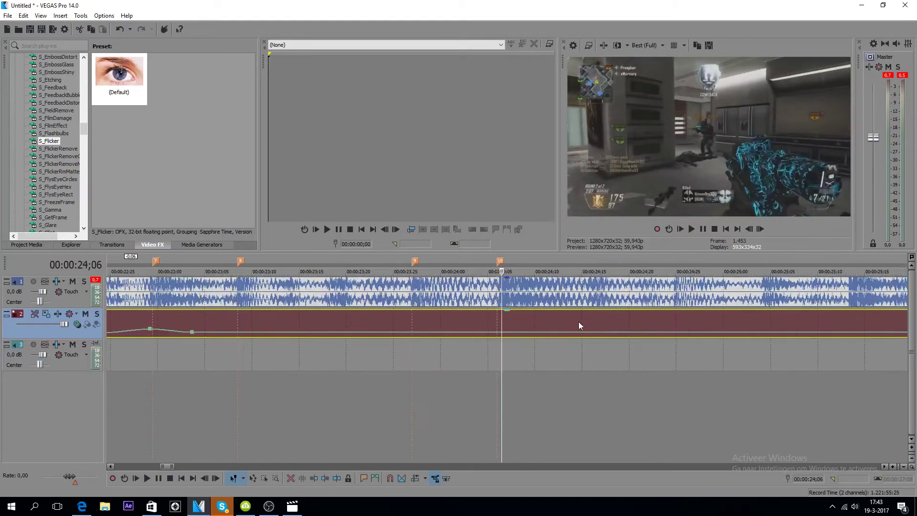
{"action": "left_click", "coordinate": [498, 330]}
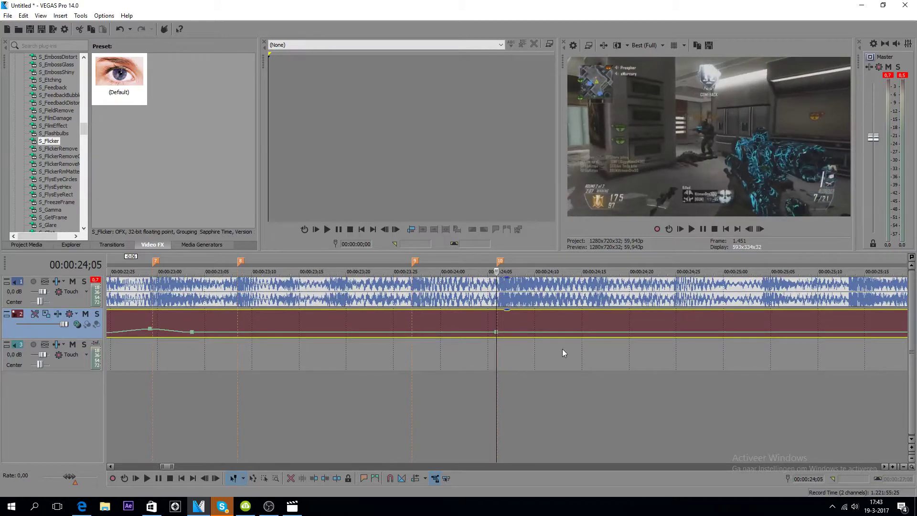
Step: Add a velocity point before marker 10, at 00:00:23;28
{"action": "left_click", "coordinate": [468, 343]}
{"action": "left_click", "coordinate": [446, 336]}
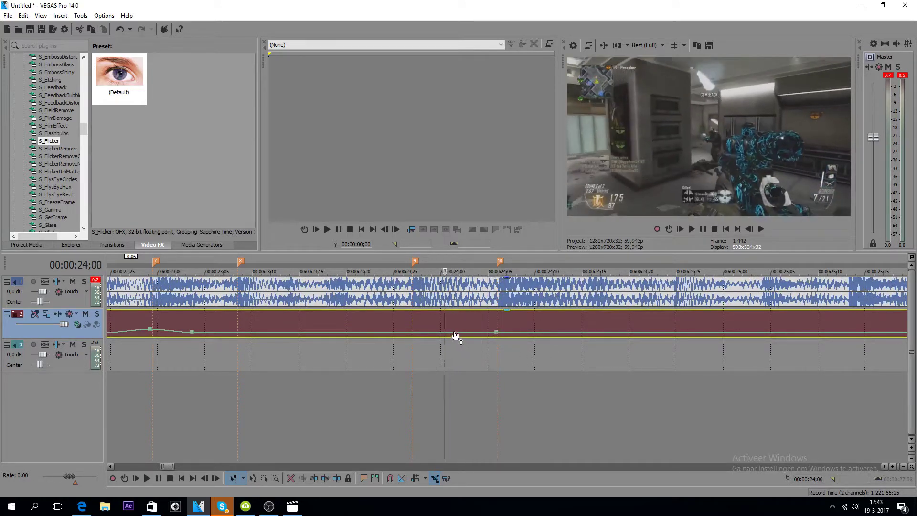
{"action": "left_click", "coordinate": [436, 337]}
{"action": "left_click", "coordinate": [431, 337]}
{"action": "double_click", "coordinate": [431, 334]}
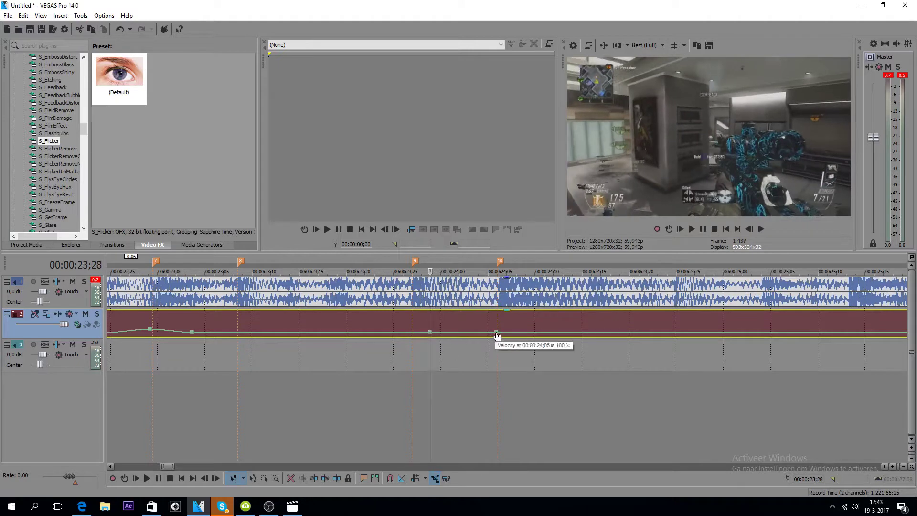
Step: Add a velocity point after marker 10, at 00:00:24;13
{"action": "left_click", "coordinate": [497, 334]}
{"action": "key", "text": "Right"}
{"action": "key", "text": "Right"}
{"action": "key", "text": "Right"}
{"action": "key", "text": "Right"}
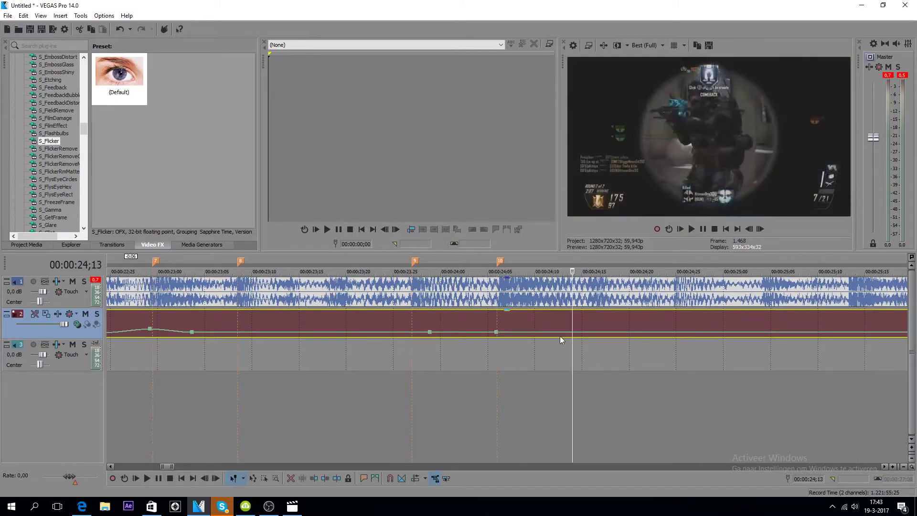
{"action": "double_click", "coordinate": [570, 334]}
Step: Raise the velocity point at marker 10 above normal speed by entering an exact percentage, and return the playhead to it
{"action": "right_click", "coordinate": [498, 332]}
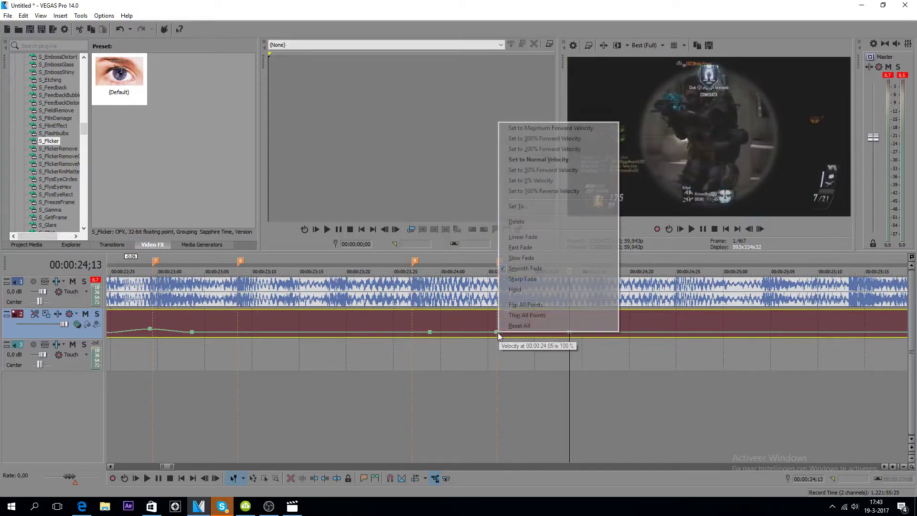
{"action": "left_click", "coordinate": [558, 206]}
{"action": "type", "text": "250"}
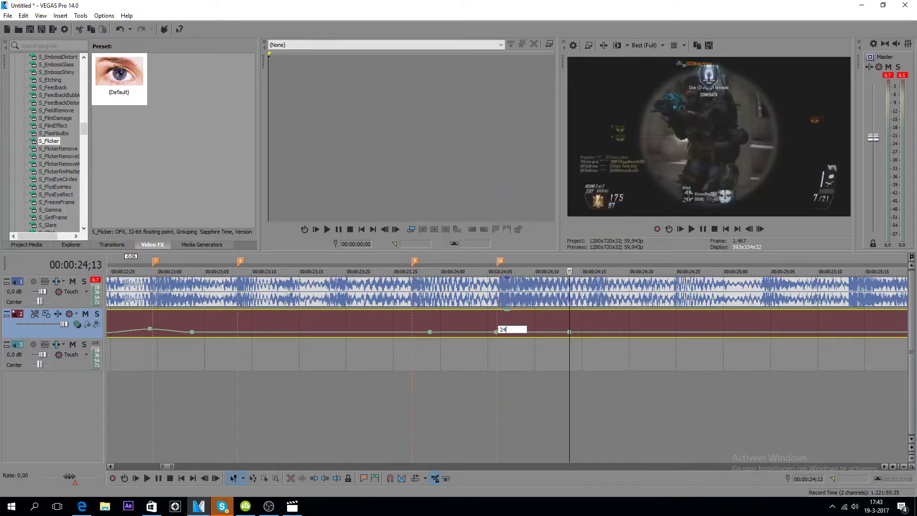
{"action": "key", "text": "Return"}
{"action": "left_click", "coordinate": [498, 331]}
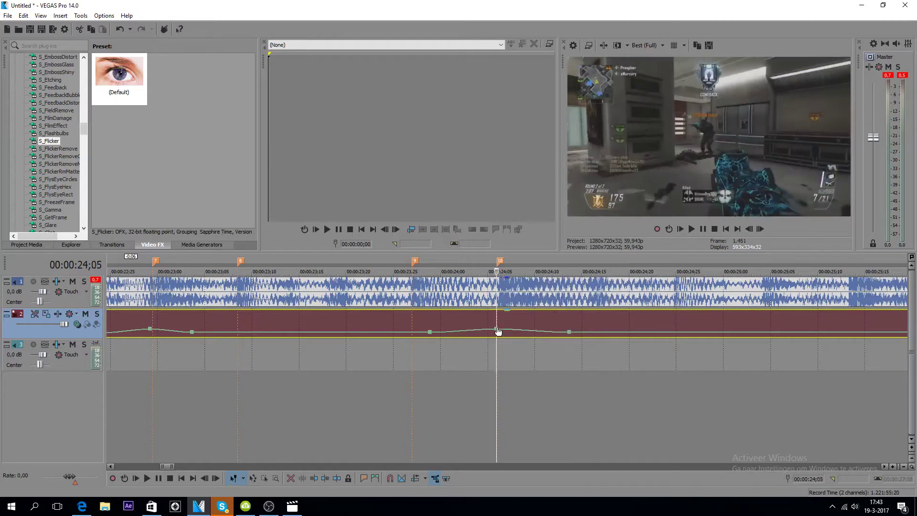
Step: Play back the clip from near its start past marker 10 twice to check the velocity peaks against the music
{"action": "scroll", "coordinate": [468, 351], "scroll_direction": "down", "scroll_amount": 5}
{"action": "left_click", "coordinate": [370, 385]}
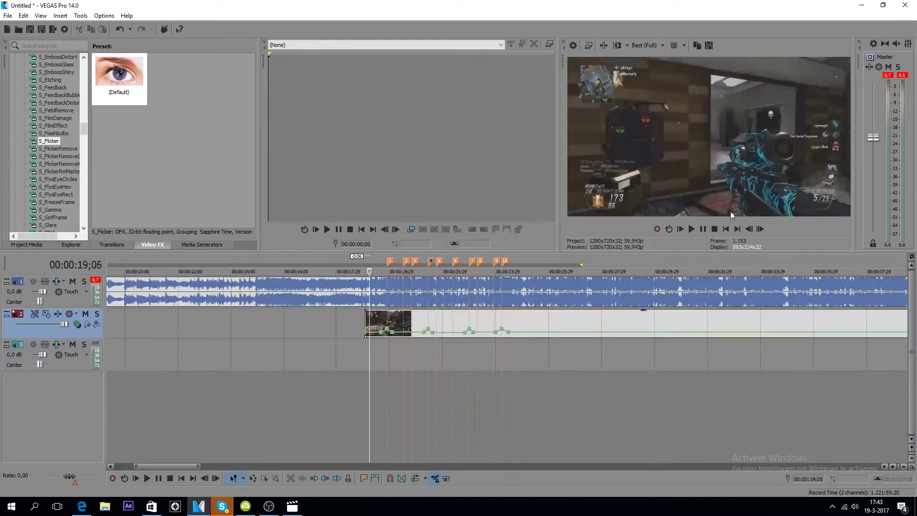
{"action": "left_click", "coordinate": [690, 229]}
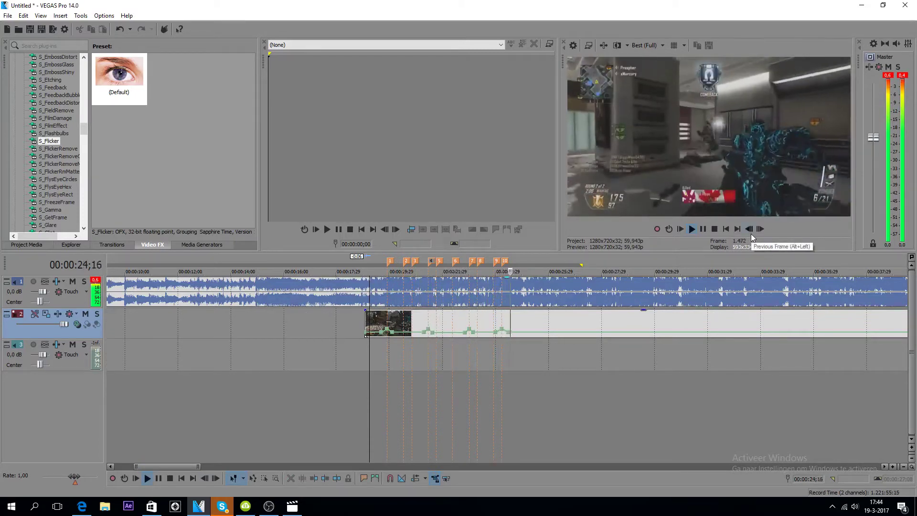
{"action": "left_click", "coordinate": [705, 227]}
{"action": "scroll", "coordinate": [534, 335], "scroll_direction": "up", "scroll_amount": 6}
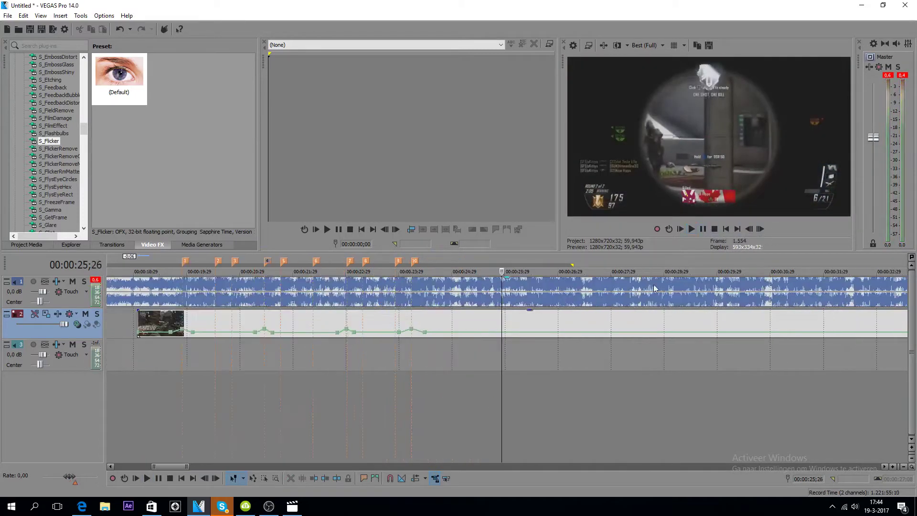
{"action": "scroll", "coordinate": [420, 340], "scroll_direction": "down", "scroll_amount": 6}
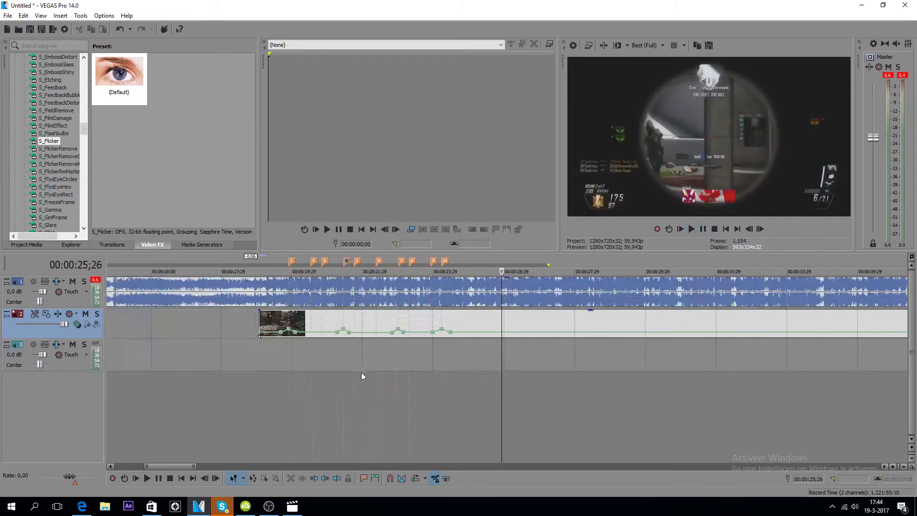
{"action": "left_click", "coordinate": [331, 383]}
{"action": "left_click", "coordinate": [689, 230]}
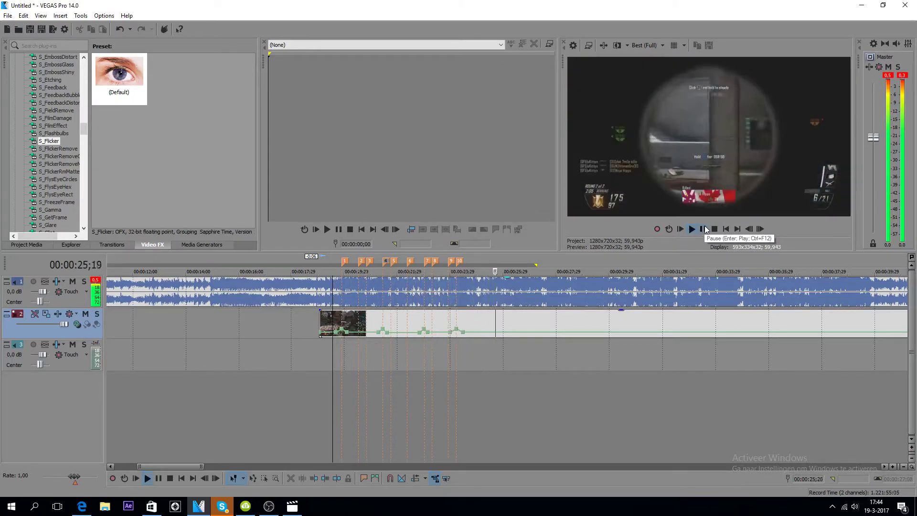
{"action": "left_click", "coordinate": [705, 230]}
{"action": "scroll", "coordinate": [484, 348], "scroll_direction": "up", "scroll_amount": 3}
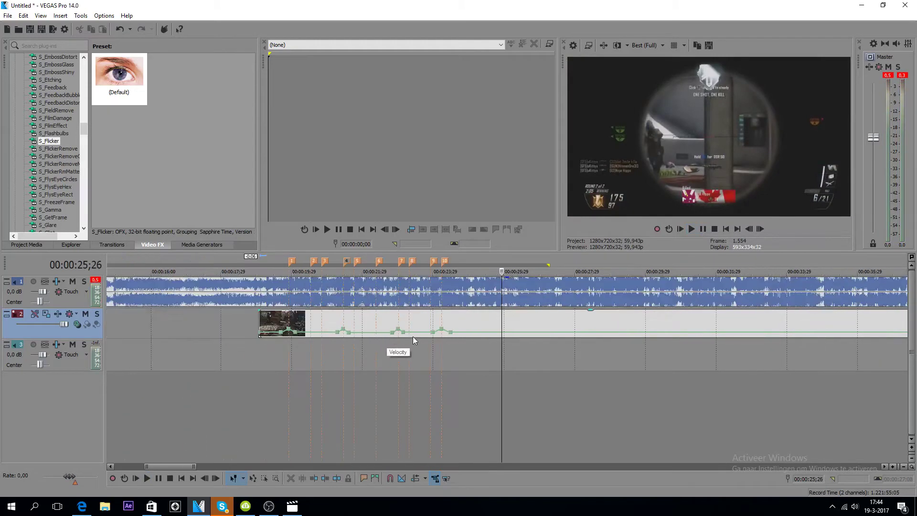
Step: Find the next beat in the waveform after marker 10 and add a marker on it at 00:00:24;24
{"action": "left_click", "coordinate": [385, 368]}
{"action": "left_click", "coordinate": [426, 354]}
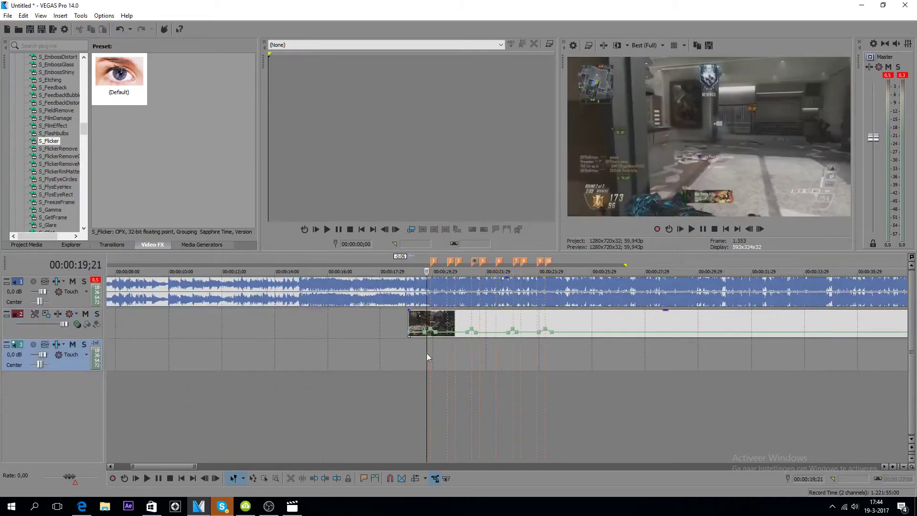
{"action": "scroll", "coordinate": [563, 297], "scroll_direction": "up", "scroll_amount": 1}
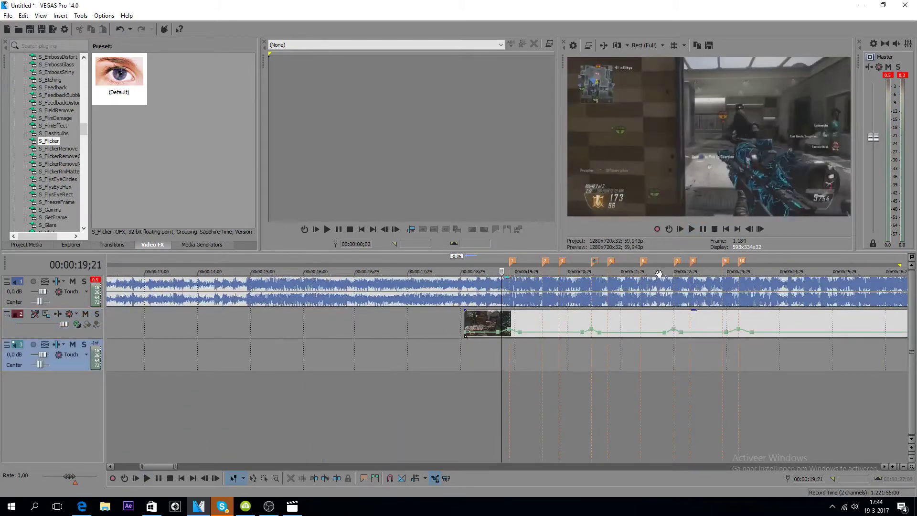
{"action": "left_click", "coordinate": [740, 316]}
{"action": "scroll", "coordinate": [516, 321], "scroll_direction": "up", "scroll_amount": 1}
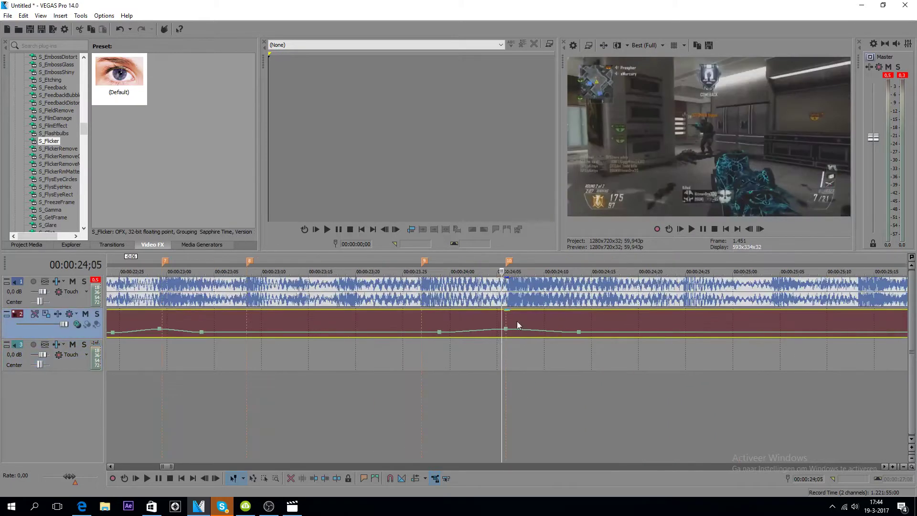
{"action": "left_click", "coordinate": [591, 318]}
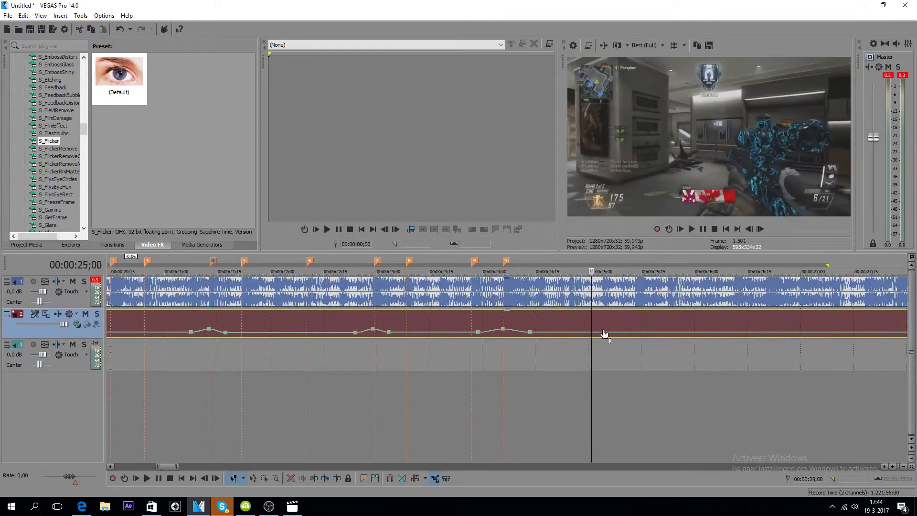
{"action": "left_click", "coordinate": [605, 331]}
{"action": "scroll", "coordinate": [607, 328], "scroll_direction": "up", "scroll_amount": 2}
{"action": "scroll", "coordinate": [507, 329], "scroll_direction": "down", "scroll_amount": 3}
{"action": "scroll", "coordinate": [485, 329], "scroll_direction": "up", "scroll_amount": 2}
{"action": "left_click", "coordinate": [433, 324]}
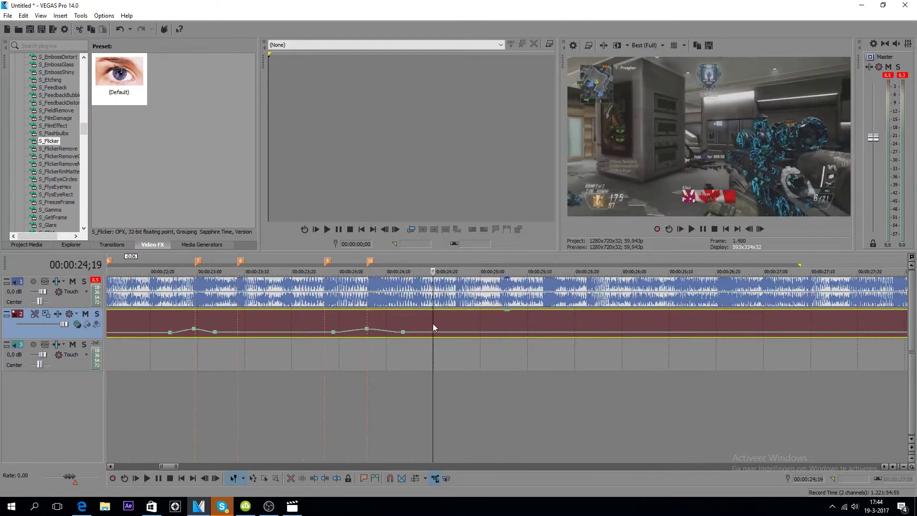
{"action": "scroll", "coordinate": [432, 323], "scroll_direction": "up", "scroll_amount": 1}
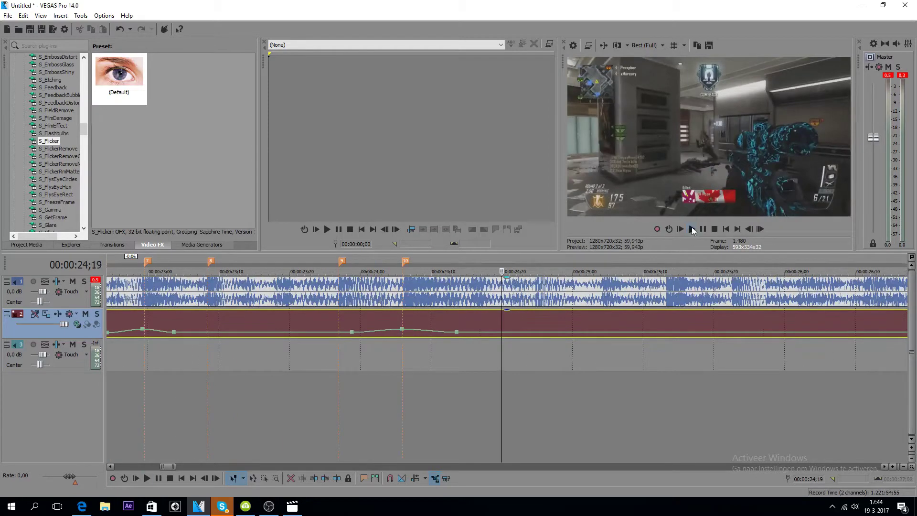
{"action": "left_click", "coordinate": [692, 230]}
{"action": "left_click", "coordinate": [537, 324]}
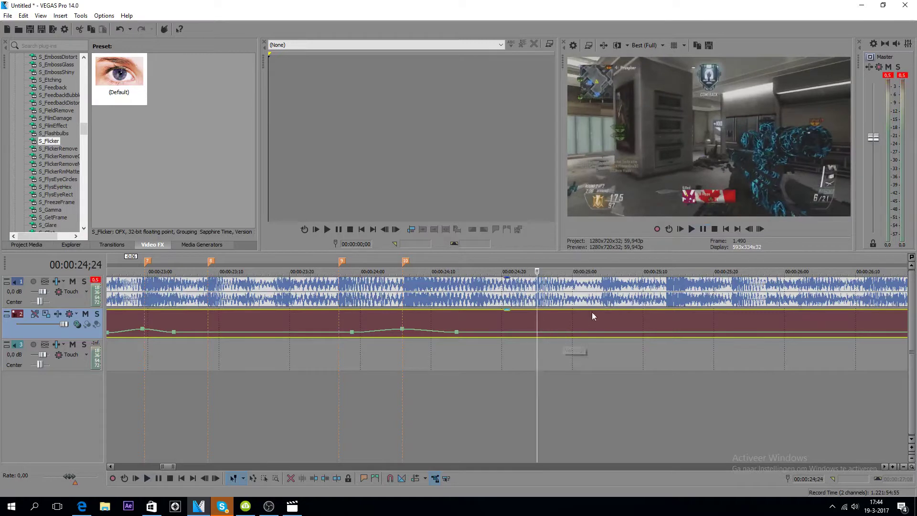
{"action": "key", "text": "m"}
Step: Add a marker on the beat at 00:00:25;13
{"action": "left_click", "coordinate": [603, 325]}
{"action": "left_click", "coordinate": [668, 326]}
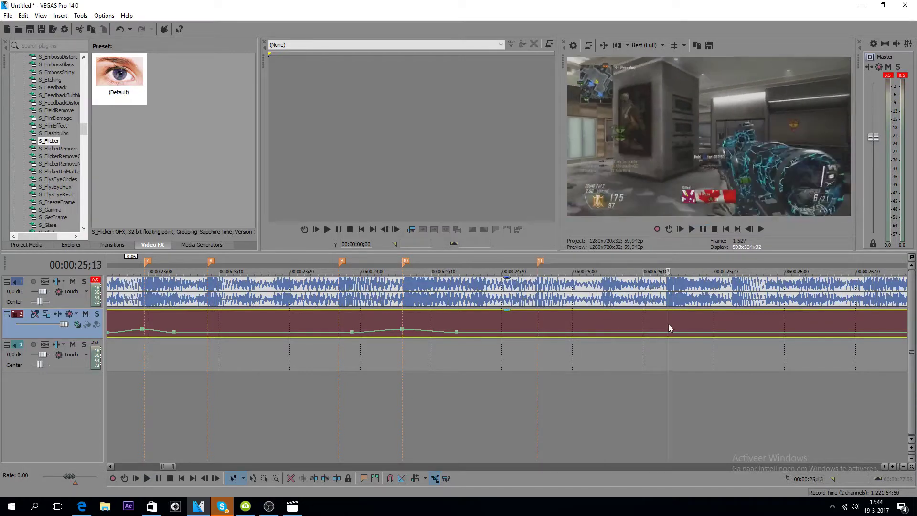
{"action": "left_click", "coordinate": [665, 324]}
{"action": "left_click", "coordinate": [668, 322]}
{"action": "key", "text": "m"}
Step: Add a marker on the following beat at 00:00:25;22
{"action": "left_click", "coordinate": [727, 322]}
{"action": "left_click", "coordinate": [734, 325]}
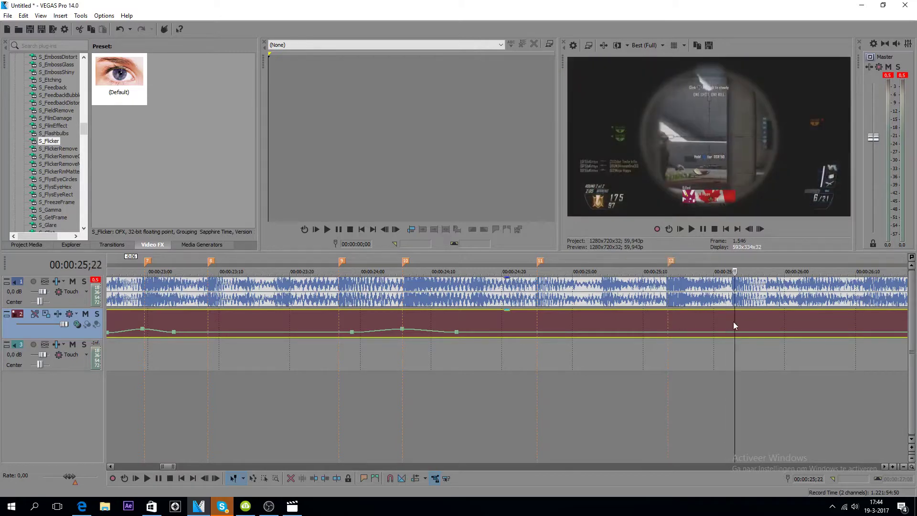
{"action": "left_click", "coordinate": [732, 320]}
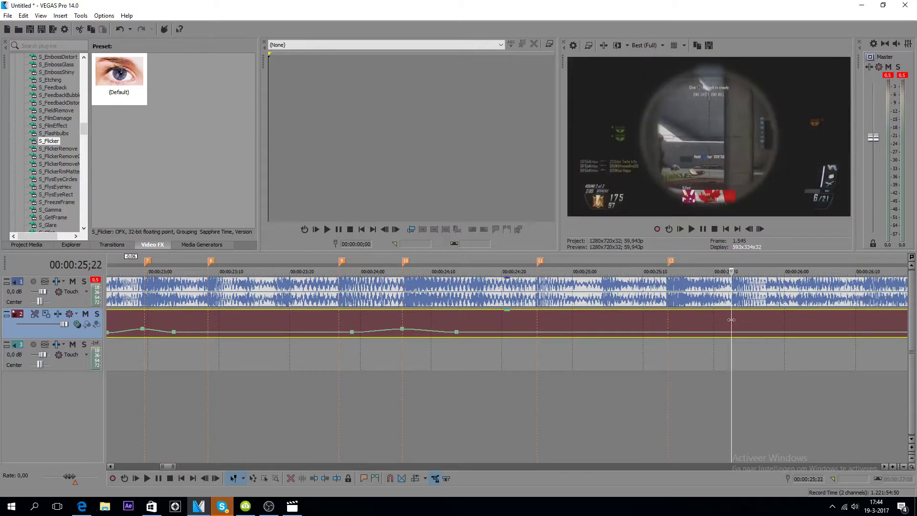
{"action": "key", "text": "m"}
Step: Play the section around marker 13 and add a velocity point at that marker (00:00:25;22)
{"action": "scroll", "coordinate": [716, 320], "scroll_direction": "down", "scroll_amount": 3}
{"action": "left_click", "coordinate": [488, 320]}
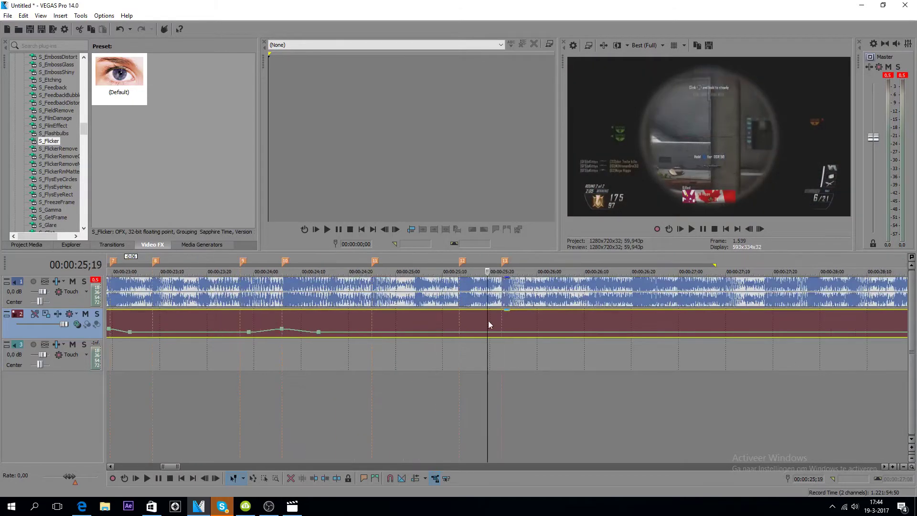
{"action": "left_click", "coordinate": [691, 229]}
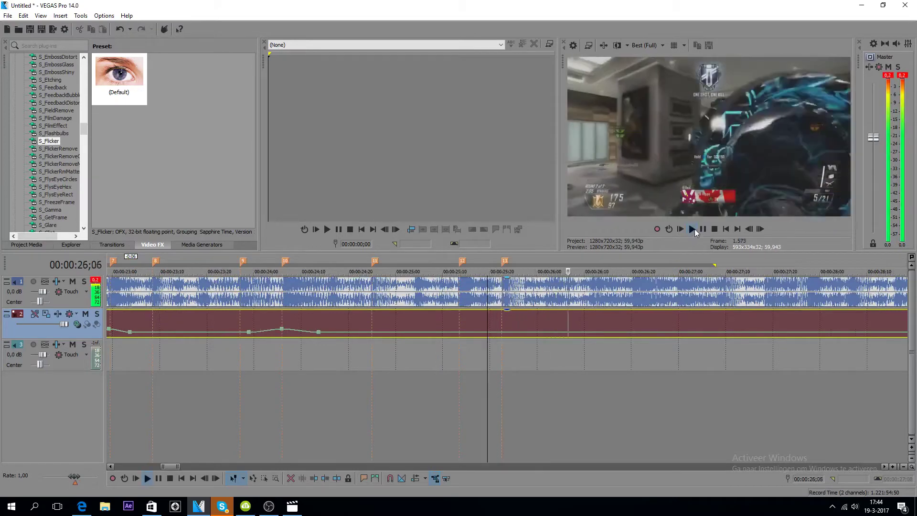
{"action": "left_click", "coordinate": [454, 325]}
{"action": "left_click", "coordinate": [693, 230]}
{"action": "left_click", "coordinate": [703, 230]}
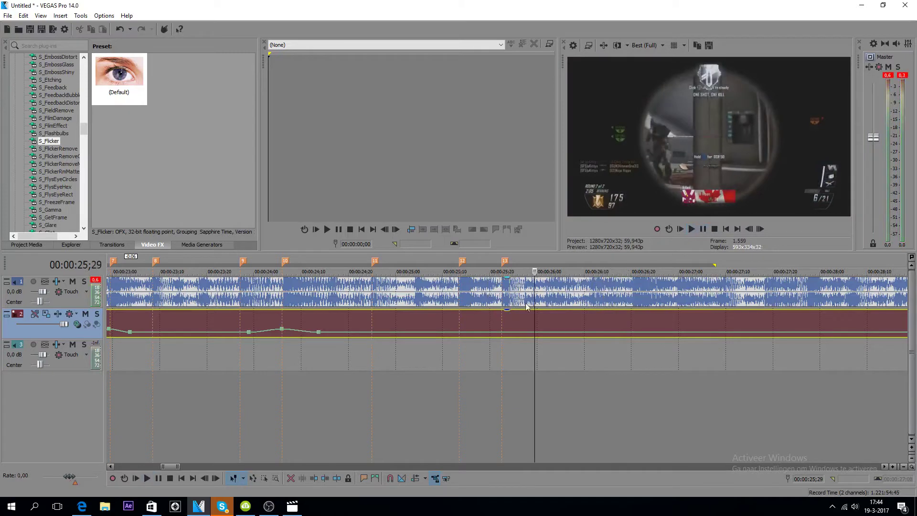
{"action": "double_click", "coordinate": [503, 333]}
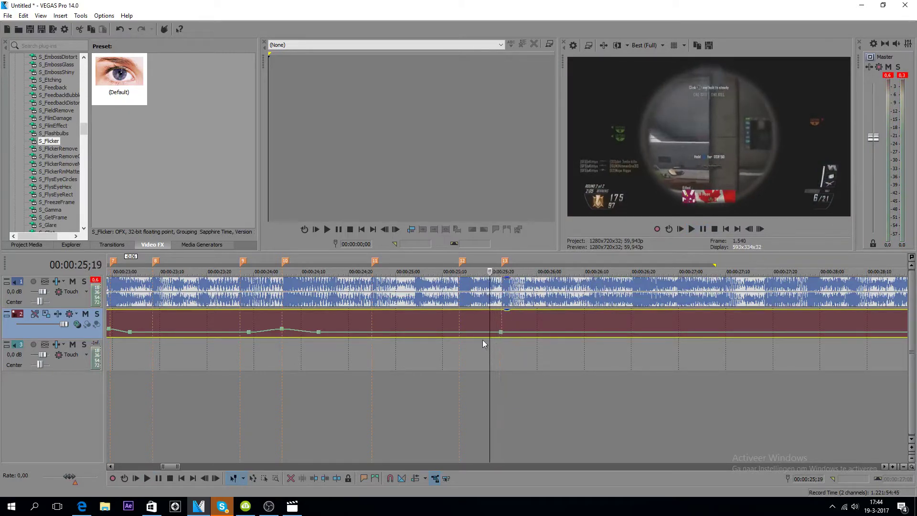
Step: Add velocity points before and after marker 13, at 00:00:25;17 and 00:00:25;27
{"action": "double_click", "coordinate": [479, 331]}
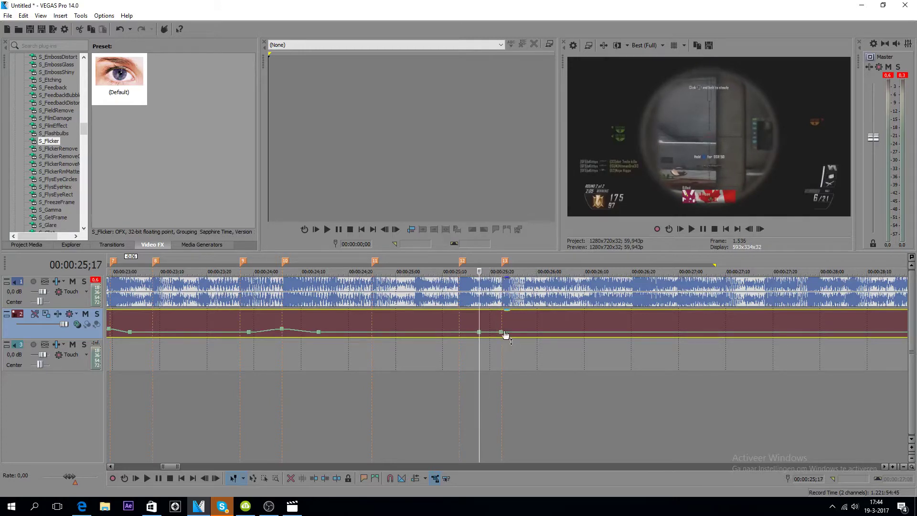
{"action": "left_click", "coordinate": [503, 333]}
{"action": "key", "text": "Right"}
{"action": "key", "text": "Right"}
{"action": "key", "text": "Right"}
{"action": "key", "text": "Right"}
{"action": "key", "text": "Right"}
{"action": "key", "text": "Right"}
{"action": "key", "text": "Right"}
{"action": "key", "text": "Right"}
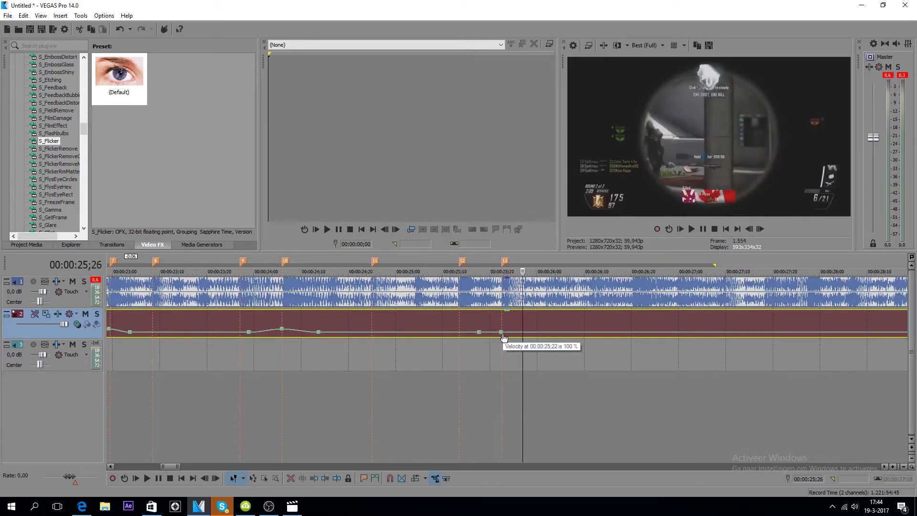
Step: Raise the velocity point at marker 13 above normal speed by entering an exact percentage
{"action": "right_click", "coordinate": [501, 333]}
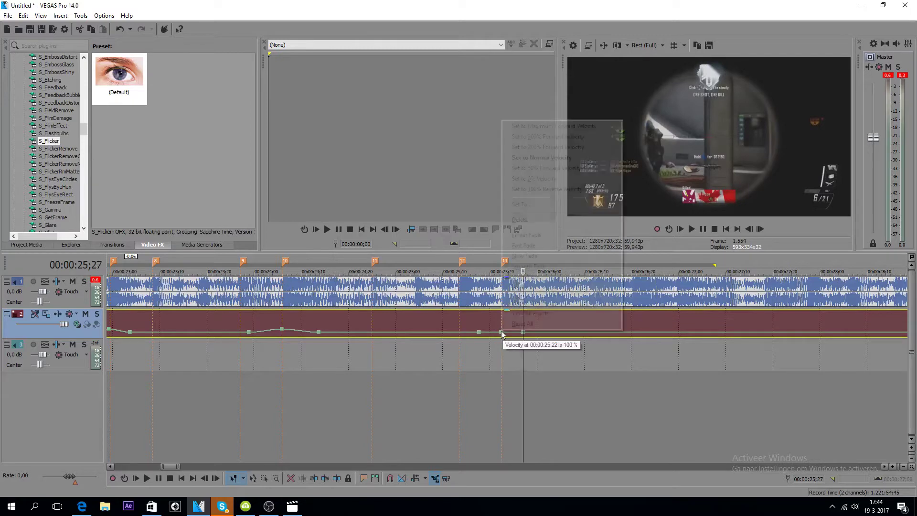
{"action": "left_click", "coordinate": [549, 206]}
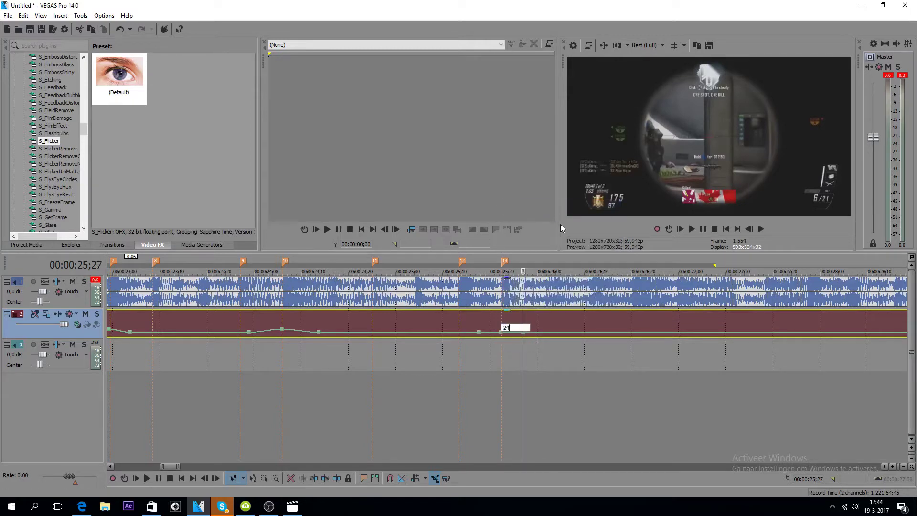
{"action": "key", "text": "Return"}
Step: Play back the velocity peak at marker 13, and replay the edited section from near the clip's start
{"action": "scroll", "coordinate": [551, 300], "scroll_direction": "down", "scroll_amount": 3}
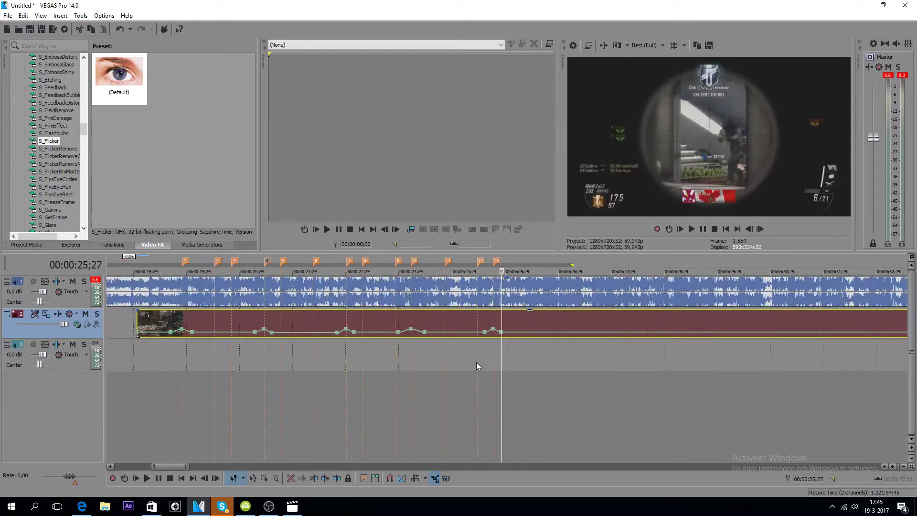
{"action": "left_click", "coordinate": [477, 363]}
{"action": "left_click", "coordinate": [693, 229]}
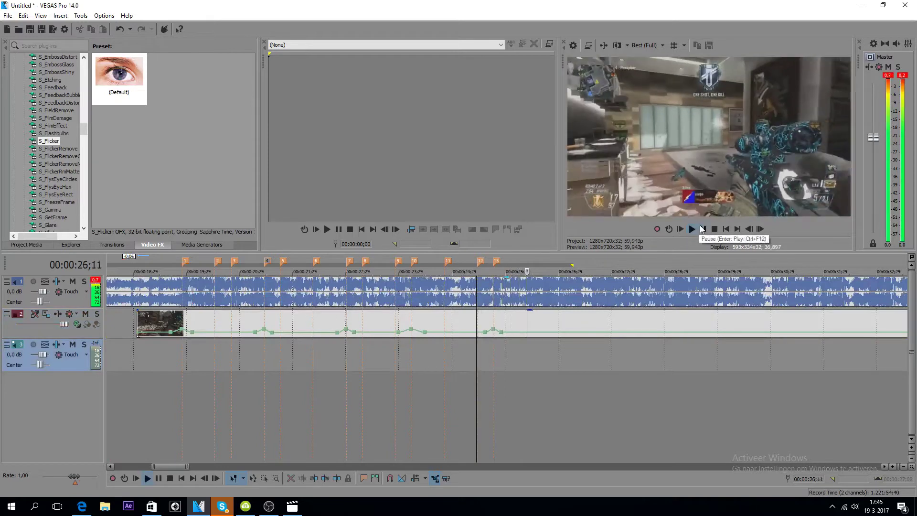
{"action": "left_click", "coordinate": [703, 230]}
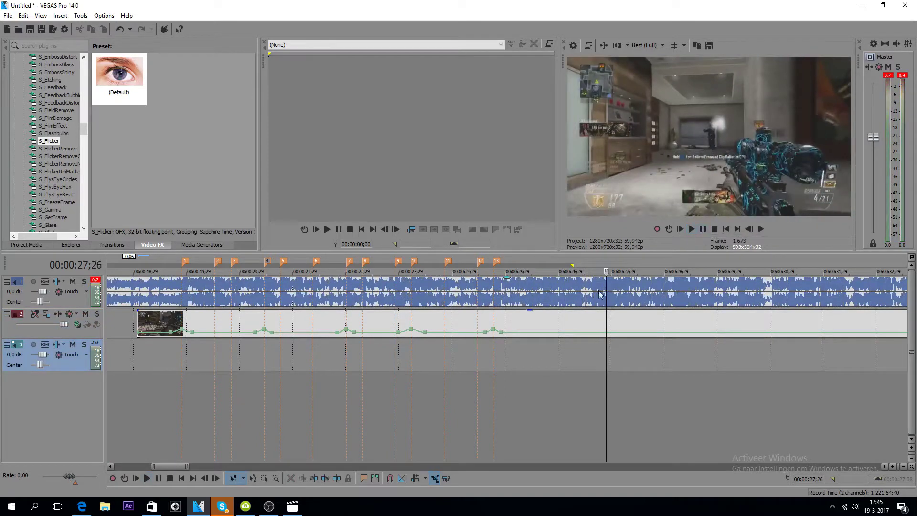
{"action": "scroll", "coordinate": [442, 373], "scroll_direction": "down", "scroll_amount": 3}
{"action": "left_click", "coordinate": [272, 393]}
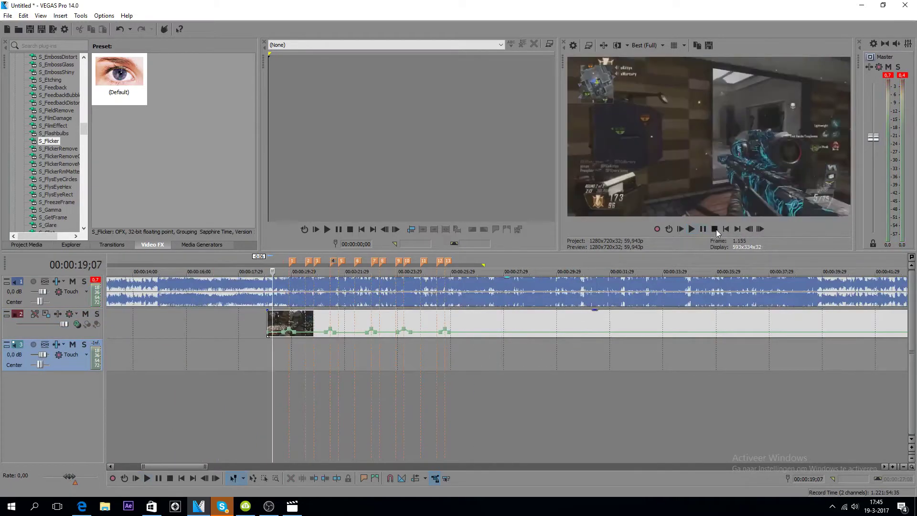
{"action": "left_click", "coordinate": [691, 229]}
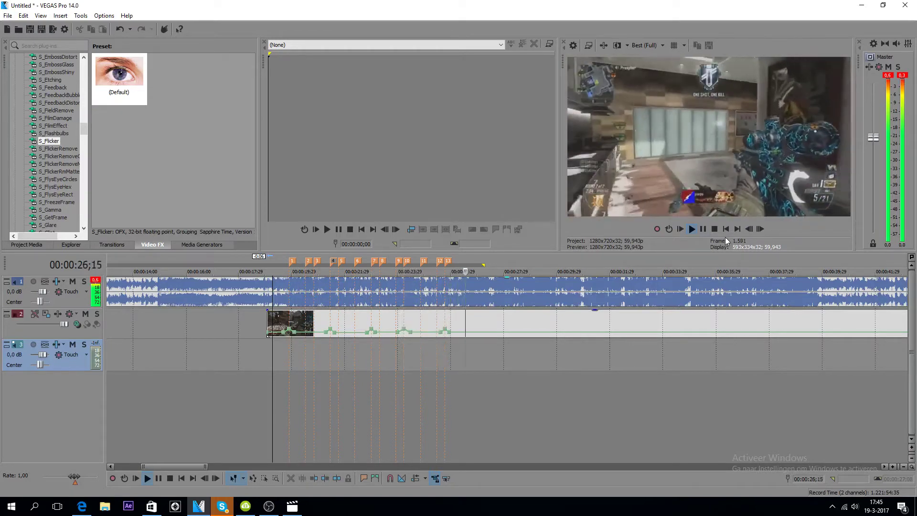
{"action": "left_click", "coordinate": [703, 231]}
Step: Locate the next strong beat after marker 13 and add a marker on it at 00:00:26;20
{"action": "scroll", "coordinate": [434, 348], "scroll_direction": "up", "scroll_amount": 2}
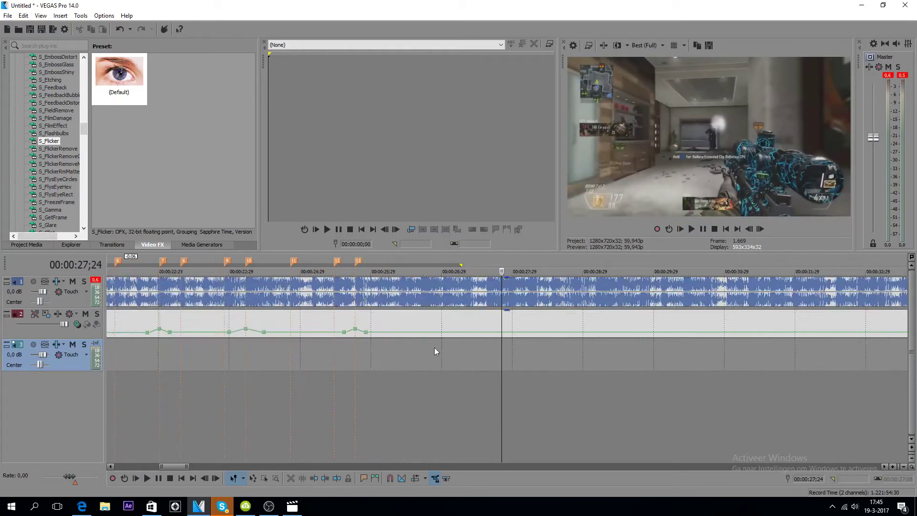
{"action": "left_click", "coordinate": [430, 355]}
{"action": "scroll", "coordinate": [433, 357], "scroll_direction": "up", "scroll_amount": 3}
{"action": "left_click", "coordinate": [373, 371]}
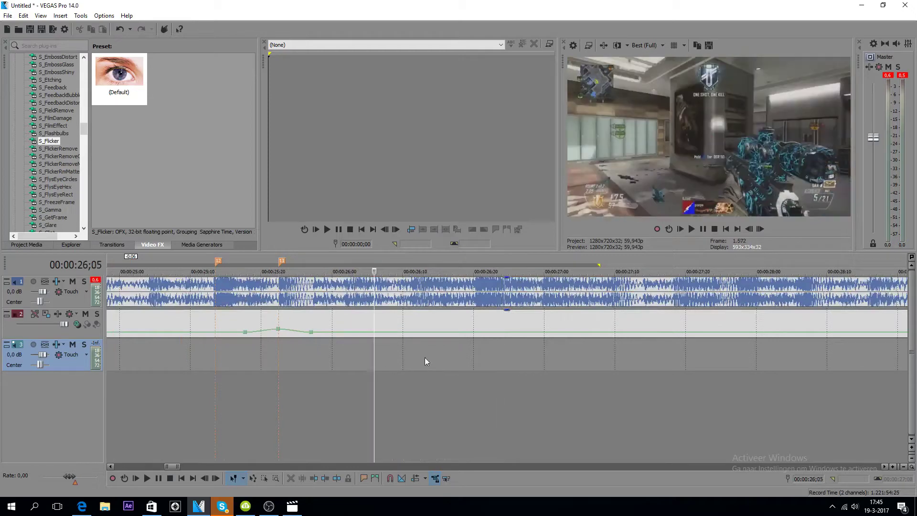
{"action": "left_click", "coordinate": [487, 332]}
{"action": "left_click", "coordinate": [476, 322]}
{"action": "scroll", "coordinate": [487, 326], "scroll_direction": "up", "scroll_amount": 3}
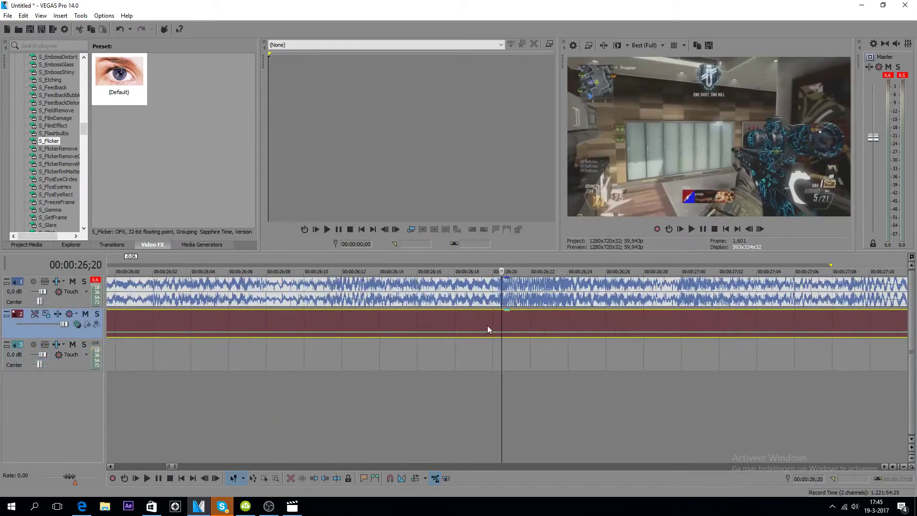
{"action": "scroll", "coordinate": [530, 315], "scroll_direction": "down", "scroll_amount": 3}
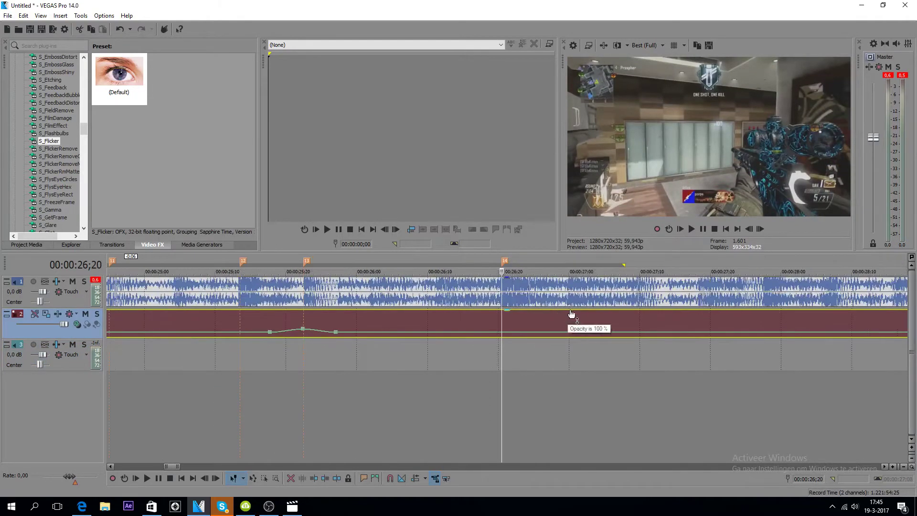
Step: Locate the next strong beat after marker 14 and add a marker on it at 00:00:27;09
{"action": "left_click", "coordinate": [562, 319]}
{"action": "left_click", "coordinate": [691, 229]}
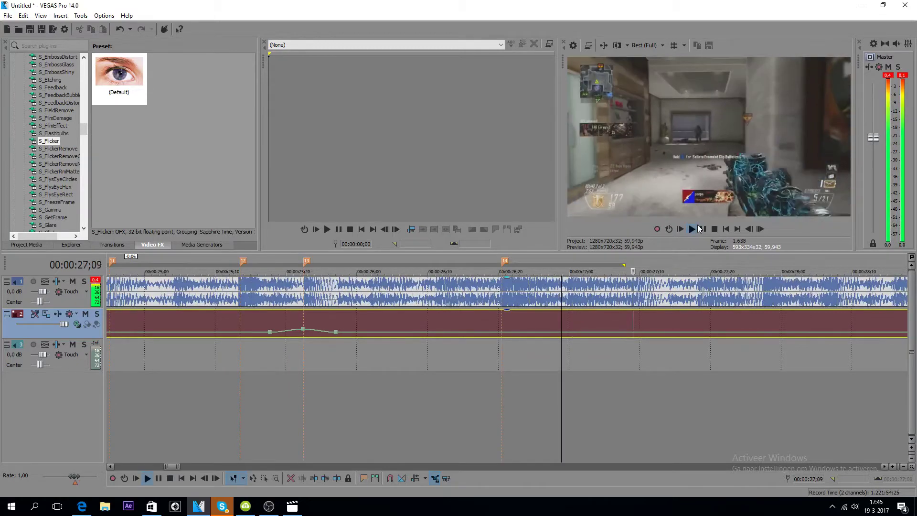
{"action": "left_click", "coordinate": [703, 229]}
{"action": "left_click", "coordinate": [637, 319]}
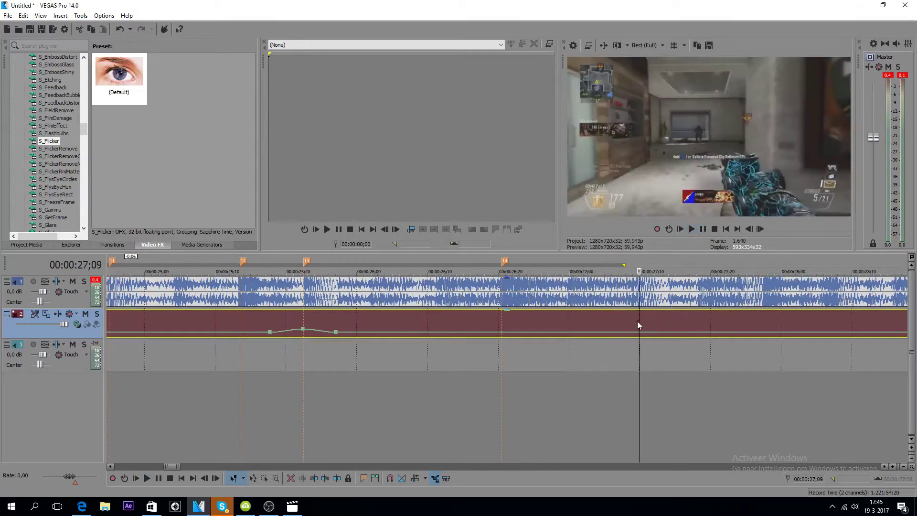
{"action": "scroll", "coordinate": [641, 328], "scroll_direction": "down", "scroll_amount": 2}
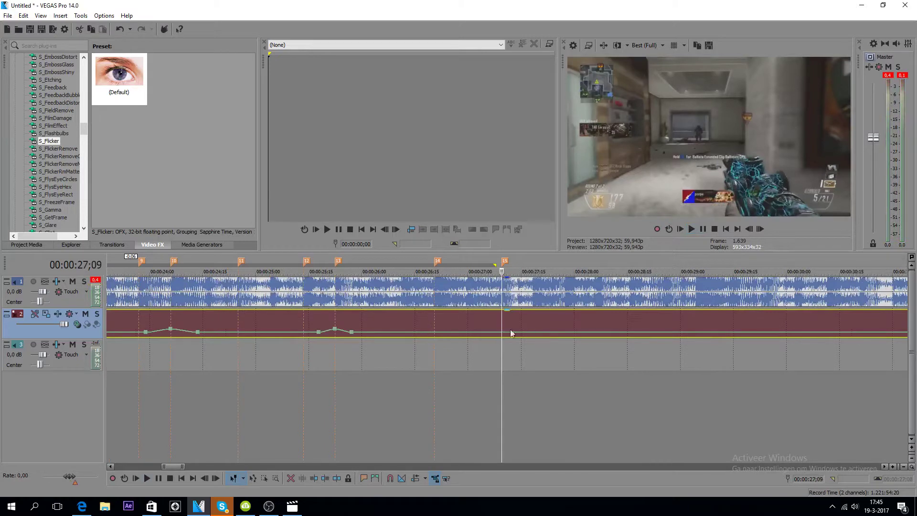
Step: Play the music after marker 15 to find the beat at 00:00:27;27, and add a marker shortly before it at 00:00:27;23
{"action": "left_click", "coordinate": [543, 322]}
{"action": "scroll", "coordinate": [531, 320], "scroll_direction": "up", "scroll_amount": 2}
{"action": "left_click", "coordinate": [466, 321]}
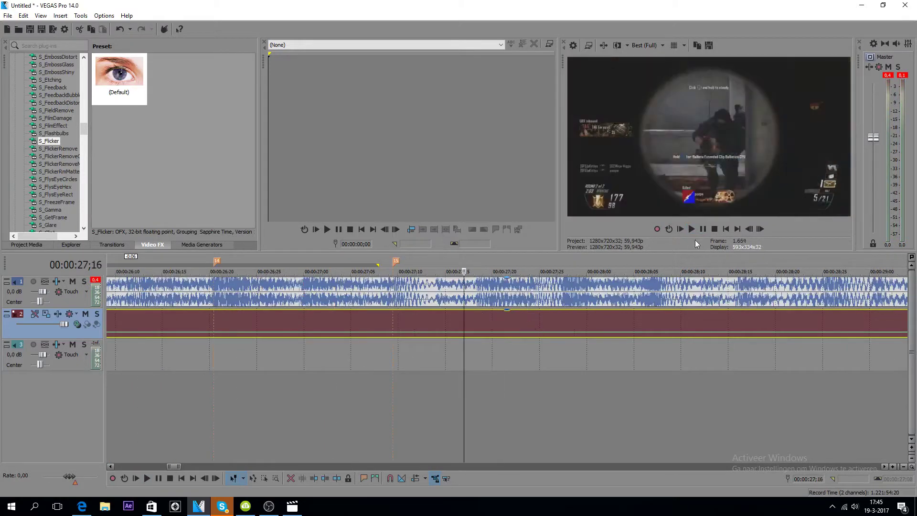
{"action": "left_click", "coordinate": [691, 229]}
{"action": "left_click", "coordinate": [702, 229]}
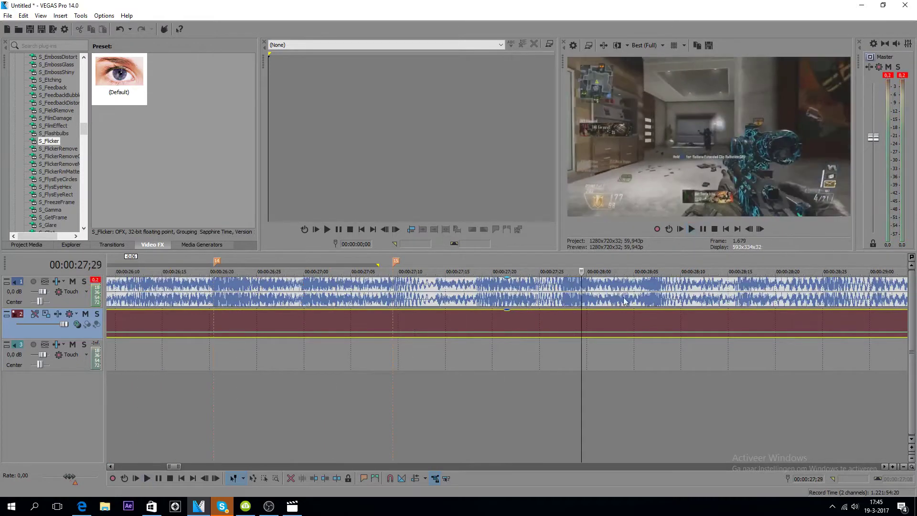
{"action": "left_click", "coordinate": [571, 320]}
{"action": "left_click", "coordinate": [568, 324]}
{"action": "left_click", "coordinate": [562, 325]}
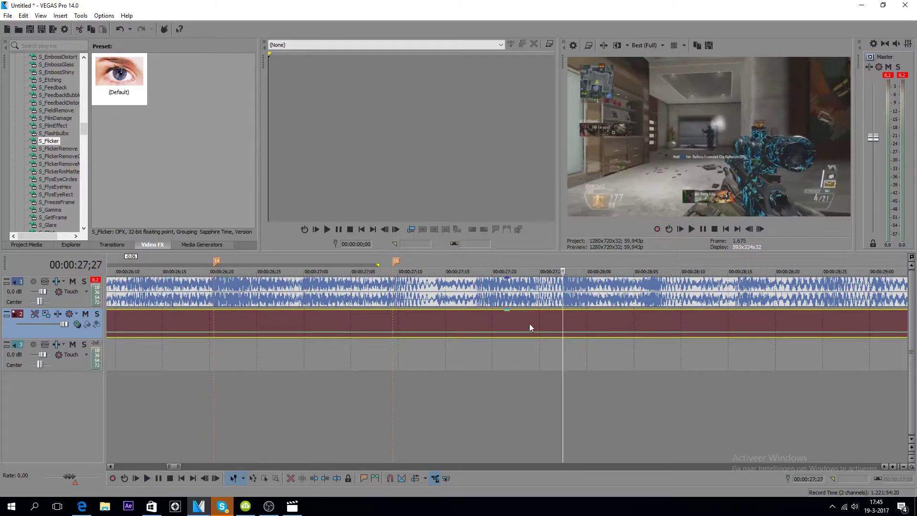
{"action": "left_click", "coordinate": [529, 322]}
{"action": "key", "text": "m"}
Step: Add velocity points on the beat at 00:00:27;27, at marker 16, and at 00:00:28;00
{"action": "left_click", "coordinate": [563, 318]}
{"action": "scroll", "coordinate": [504, 337], "scroll_direction": "down", "scroll_amount": 2}
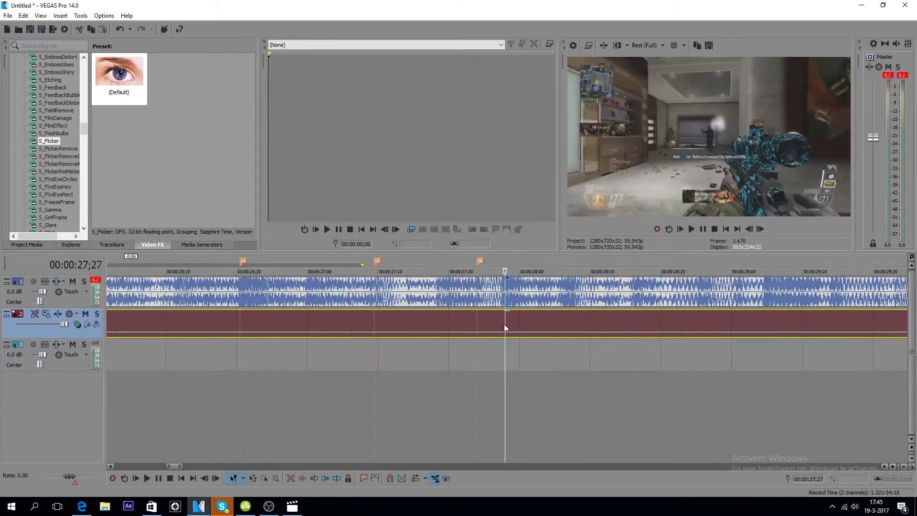
{"action": "scroll", "coordinate": [504, 324], "scroll_direction": "up", "scroll_amount": 2}
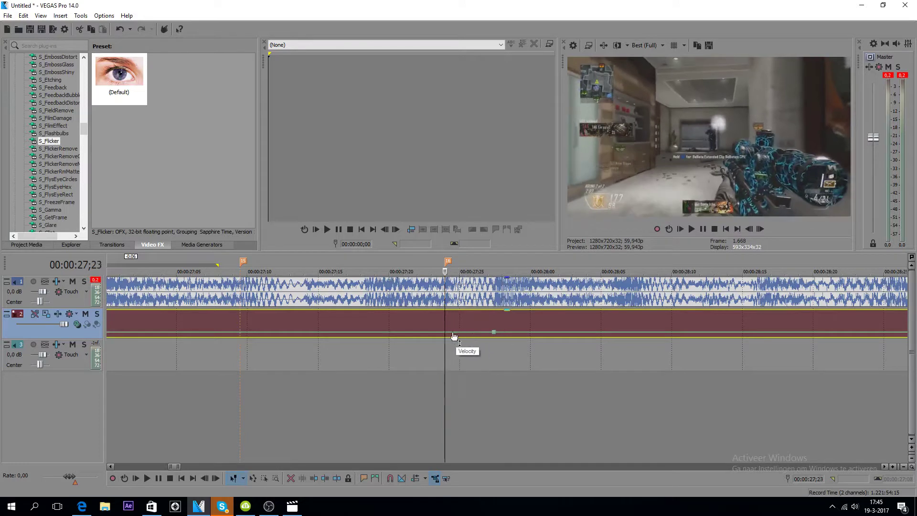
{"action": "left_click", "coordinate": [494, 333]}
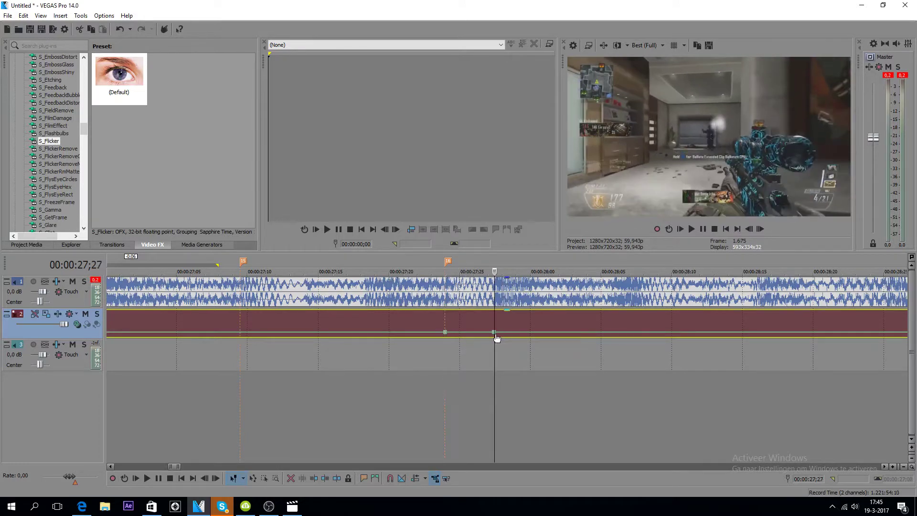
{"action": "key", "text": "Right"}
{"action": "key", "text": "Right"}
{"action": "key", "text": "Right"}
{"action": "key", "text": "Right"}
{"action": "key", "text": "Right"}
{"action": "key", "text": "Right"}
{"action": "key", "text": "Right"}
{"action": "key", "text": "Right"}
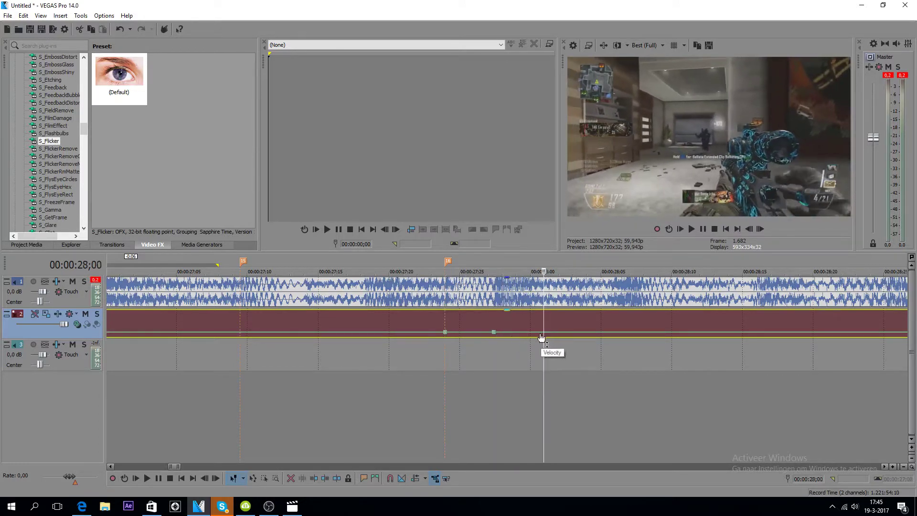
{"action": "double_click", "coordinate": [538, 334]}
Step: Set the middle velocity point at 00:00:27;27 to 250%
{"action": "right_click", "coordinate": [493, 332]}
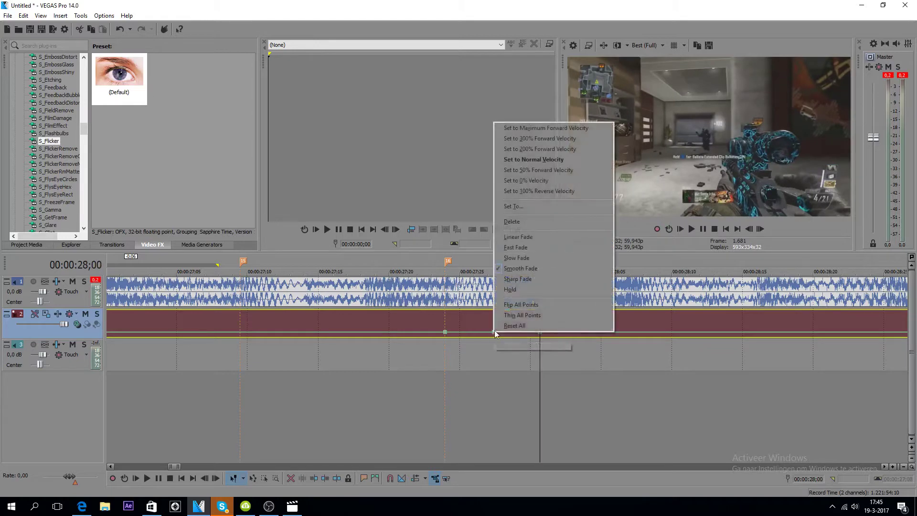
{"action": "left_click", "coordinate": [519, 204]}
{"action": "type", "text": "250"}
{"action": "key", "text": "Return"}
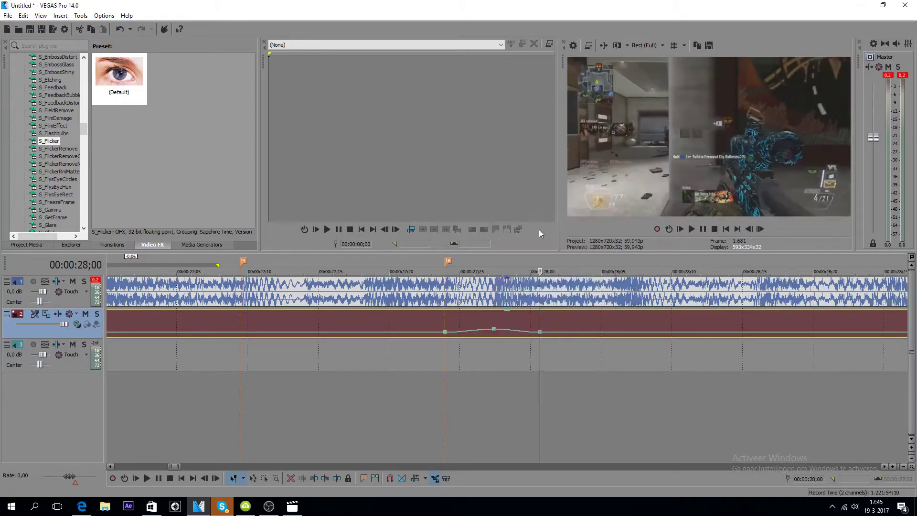
{"action": "left_click", "coordinate": [495, 330]}
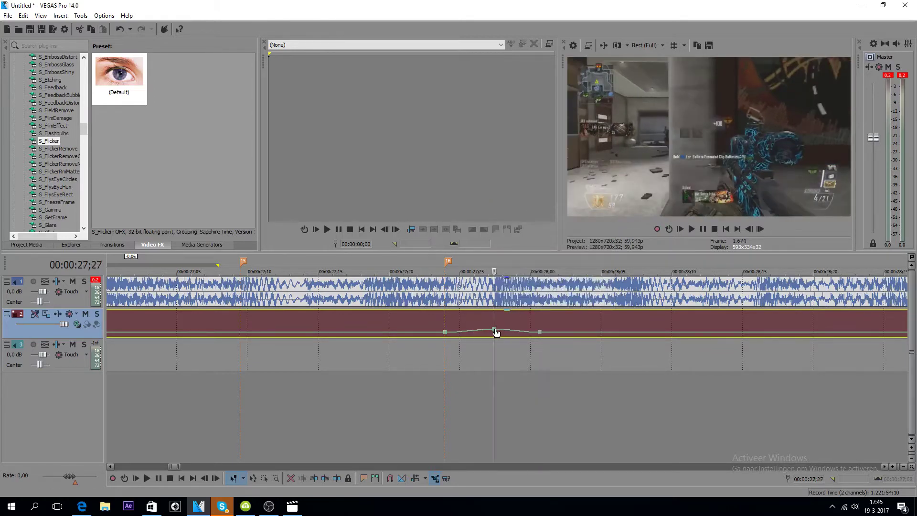
Step: Lower the velocity line between the peaks at marker 13 and just after marker 16 slightly below normal speed
{"action": "scroll", "coordinate": [464, 337], "scroll_direction": "down", "scroll_amount": 3}
{"action": "left_click_drag", "start_coordinate": [460, 337], "coordinate": [460, 338]}
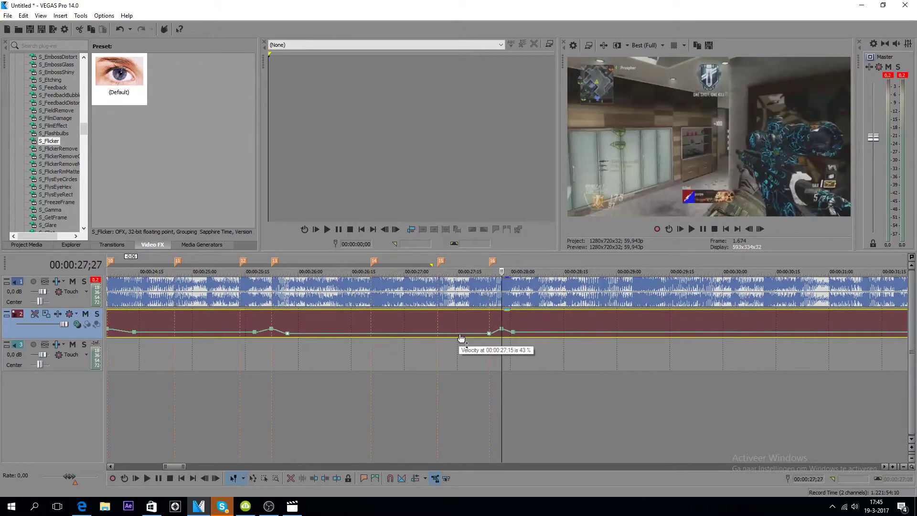
{"action": "left_click_drag", "start_coordinate": [462, 338], "coordinate": [462, 336]}
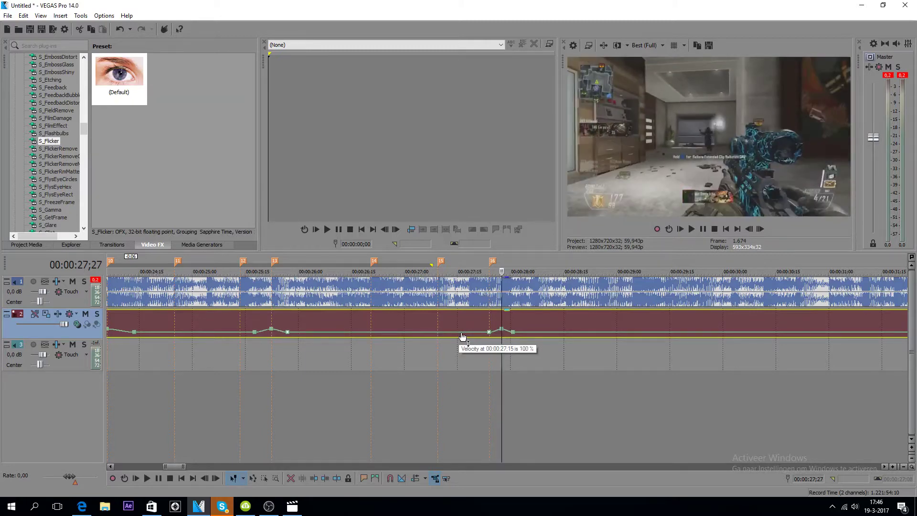
{"action": "left_click_drag", "start_coordinate": [462, 336], "coordinate": [464, 337]}
Step: Play back the edited section from near the clip's start past the peak after marker 16
{"action": "scroll", "coordinate": [458, 361], "scroll_direction": "down", "scroll_amount": 5}
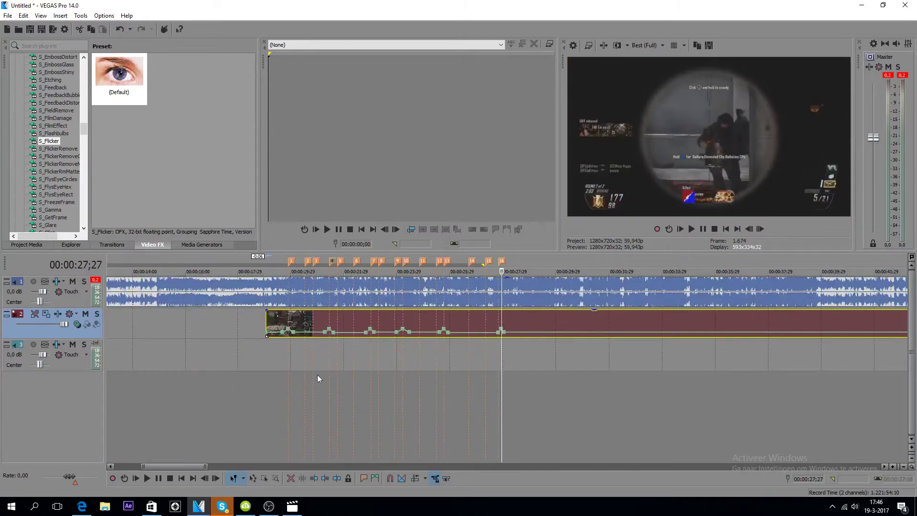
{"action": "left_click", "coordinate": [272, 371]}
{"action": "left_click", "coordinate": [692, 228]}
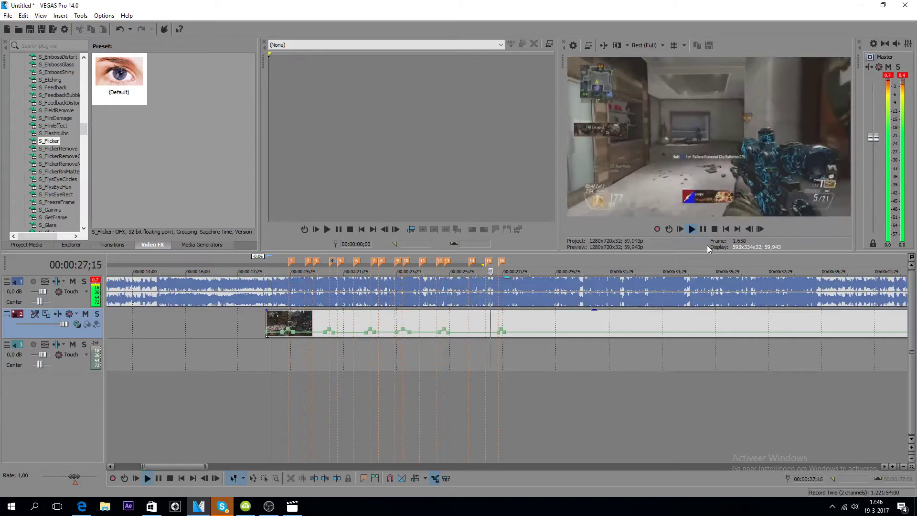
{"action": "left_click", "coordinate": [701, 230]}
Step: Add a velocity point on the next beat at 00:00:29;04, with points around it at 00:00:28;29 and 00:00:29;09
{"action": "scroll", "coordinate": [551, 320], "scroll_direction": "up", "scroll_amount": 4}
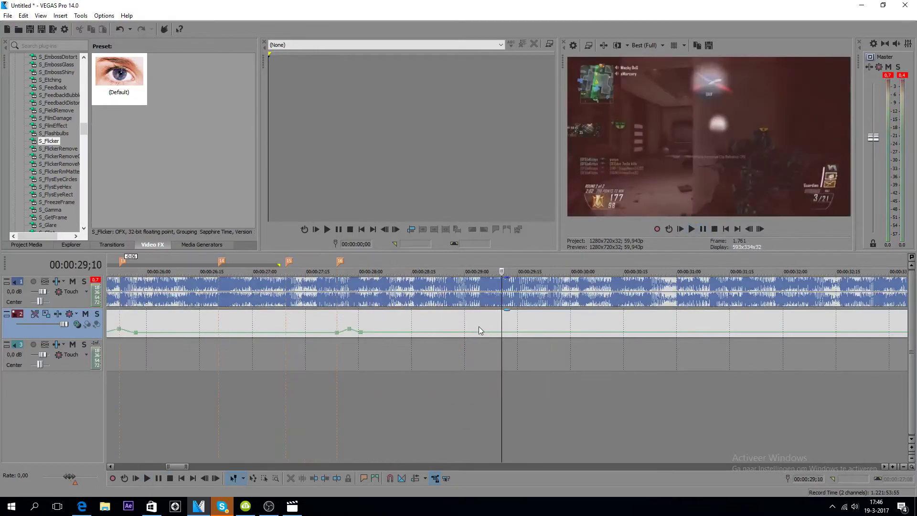
{"action": "left_click", "coordinate": [478, 329]}
{"action": "scroll", "coordinate": [483, 329], "scroll_direction": "up", "scroll_amount": 2}
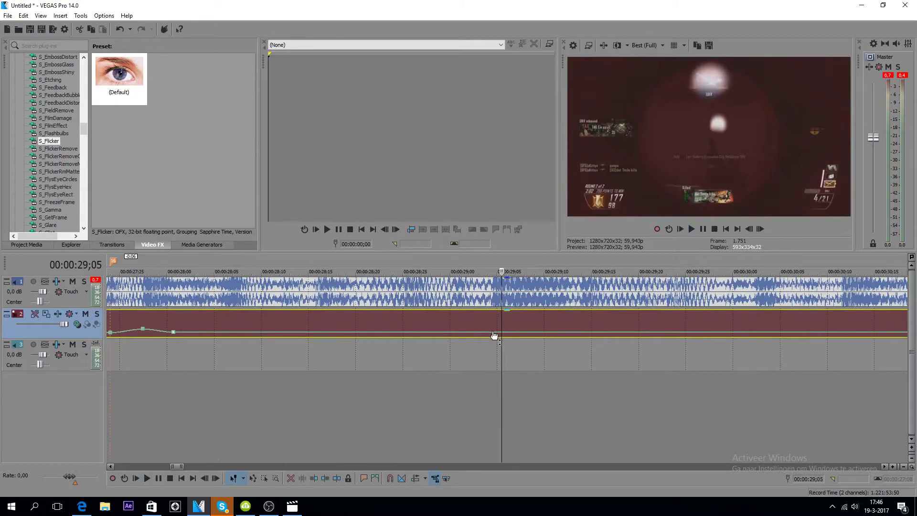
{"action": "double_click", "coordinate": [494, 333]}
{"action": "scroll", "coordinate": [562, 348], "scroll_direction": "down", "scroll_amount": 4}
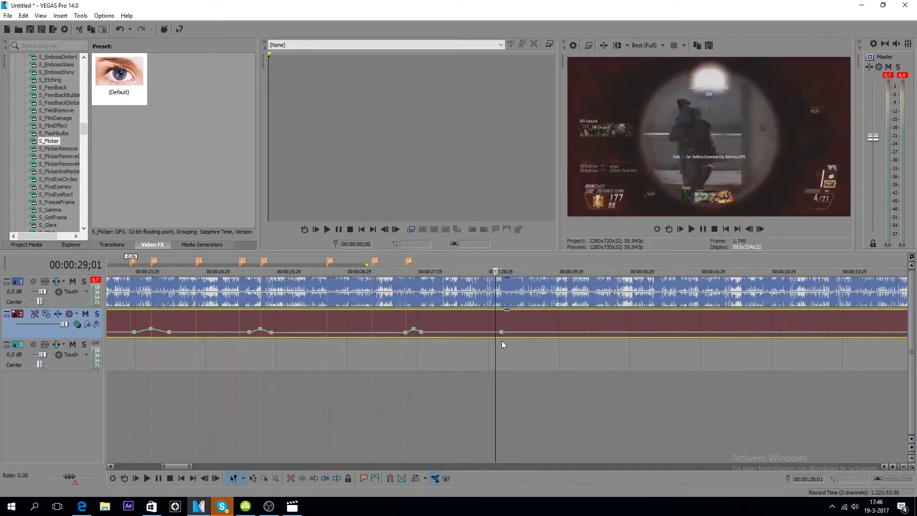
{"action": "scroll", "coordinate": [502, 345], "scroll_direction": "up", "scroll_amount": 2}
{"action": "left_click", "coordinate": [490, 334]}
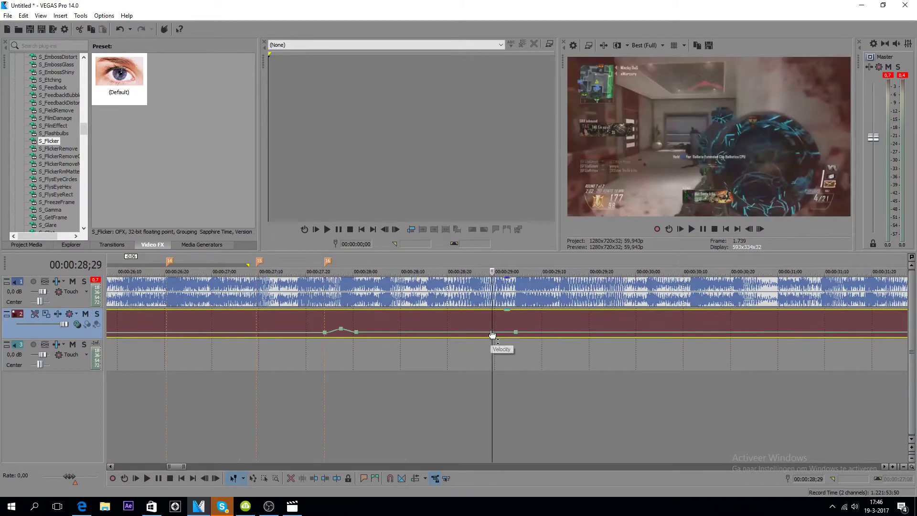
{"action": "double_click", "coordinate": [490, 333]}
{"action": "left_click", "coordinate": [517, 334]}
{"action": "left_click", "coordinate": [525, 334]}
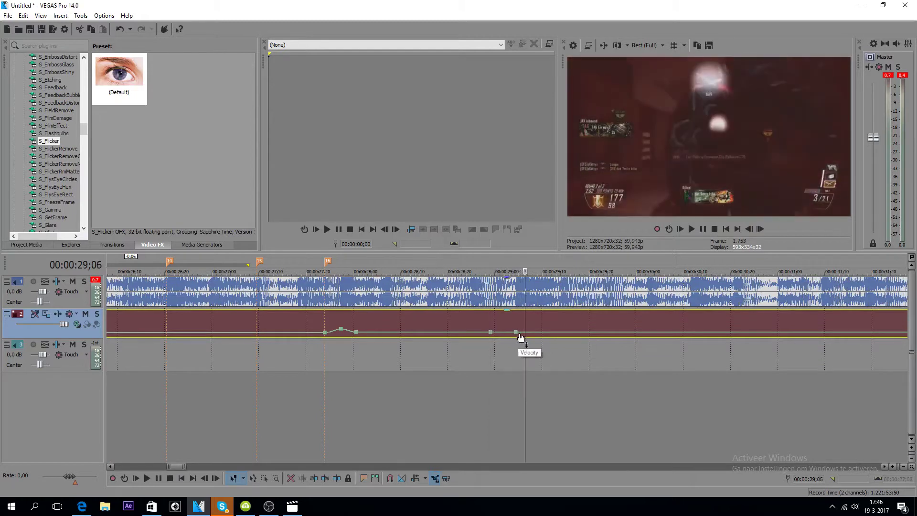
{"action": "left_click", "coordinate": [538, 334]}
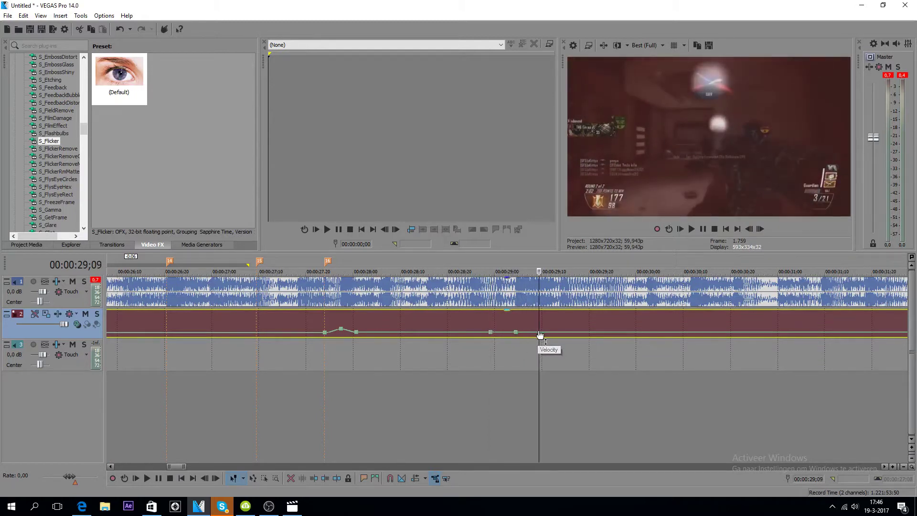
Step: Set the velocity point at 00:00:29;04 to 245%
{"action": "right_click", "coordinate": [517, 332]}
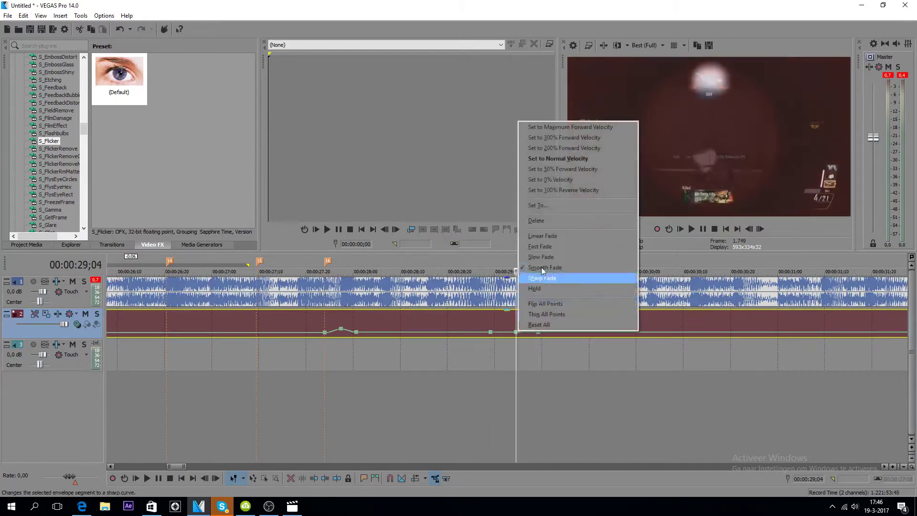
{"action": "left_click", "coordinate": [567, 205]}
{"action": "type", "text": "245"}
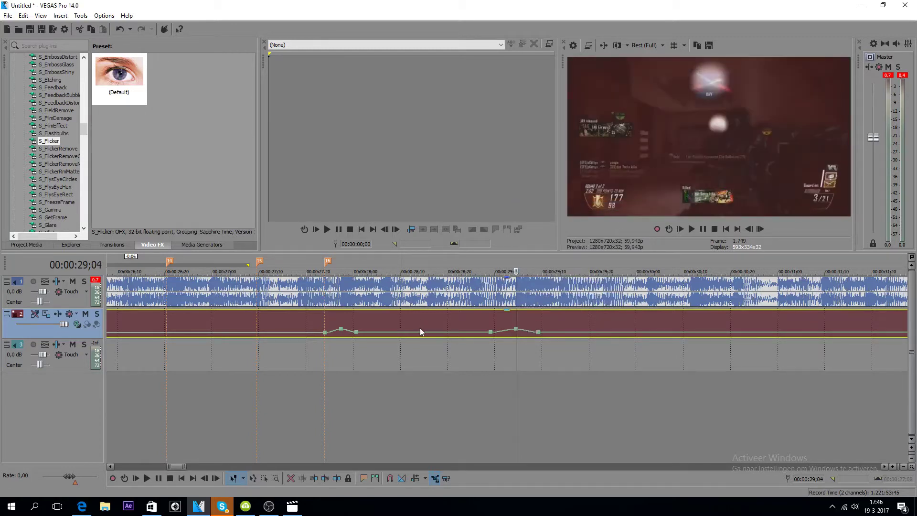
Step: Try lowering the velocity line between the last two peaks to 62%, and restore it to 100%
{"action": "left_click_drag", "start_coordinate": [421, 337], "coordinate": [422, 338]}
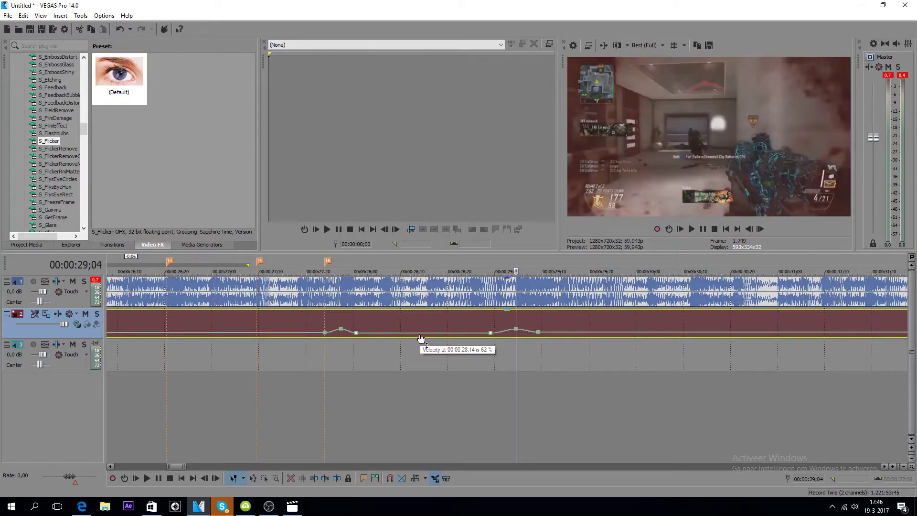
{"action": "left_click_drag", "start_coordinate": [421, 339], "coordinate": [421, 337]}
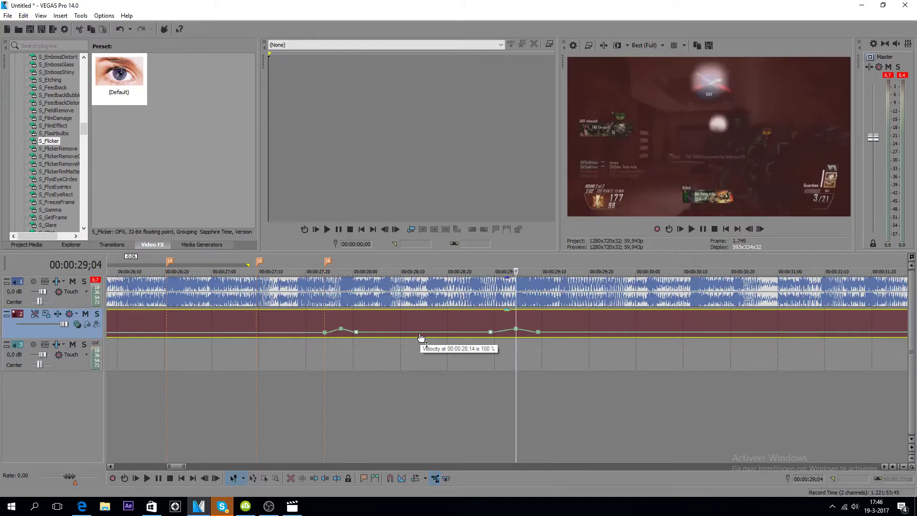
Step: Replay the clip from 00:00:19;12 past the newest velocity peak to check the sync with the music
{"action": "scroll", "coordinate": [432, 337], "scroll_direction": "down", "scroll_amount": 4}
{"action": "left_click", "coordinate": [431, 337]}
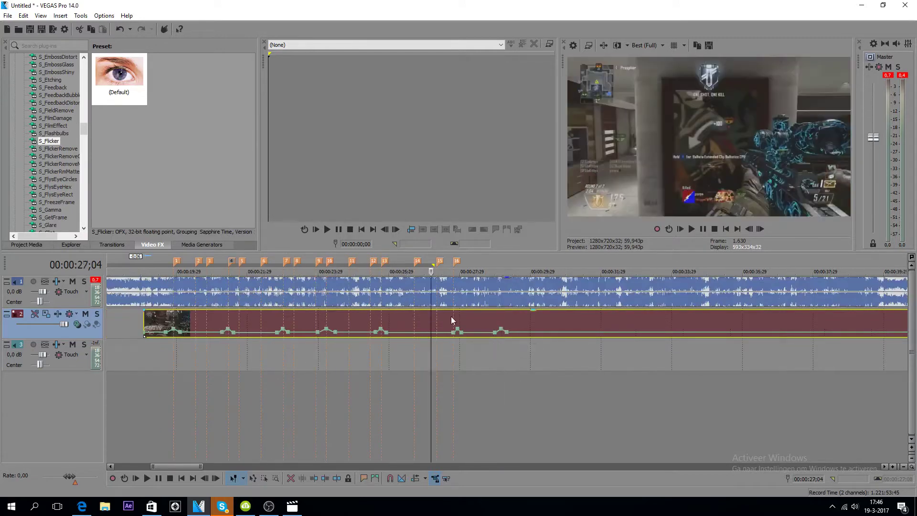
{"action": "scroll", "coordinate": [444, 327], "scroll_direction": "down", "scroll_amount": 2}
{"action": "left_click", "coordinate": [364, 369]}
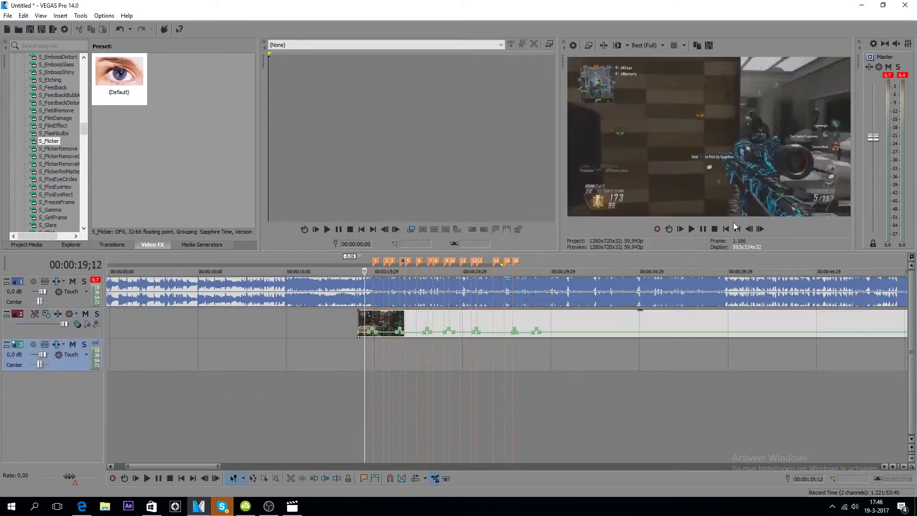
{"action": "left_click", "coordinate": [688, 232]}
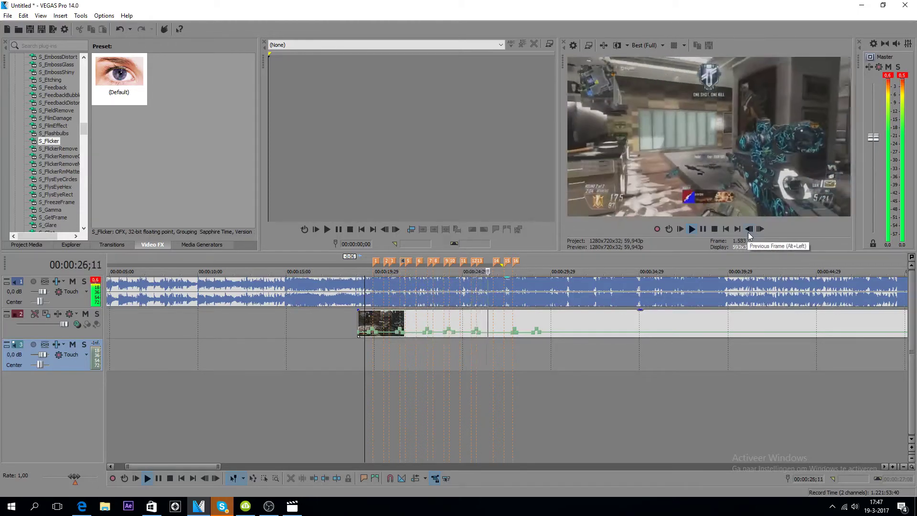
{"action": "left_click", "coordinate": [703, 228]}
Step: Find the next strong beat after the last peak by playback and add a velocity point on it at 00:00:31;09
{"action": "scroll", "coordinate": [491, 334], "scroll_direction": "up", "scroll_amount": 8}
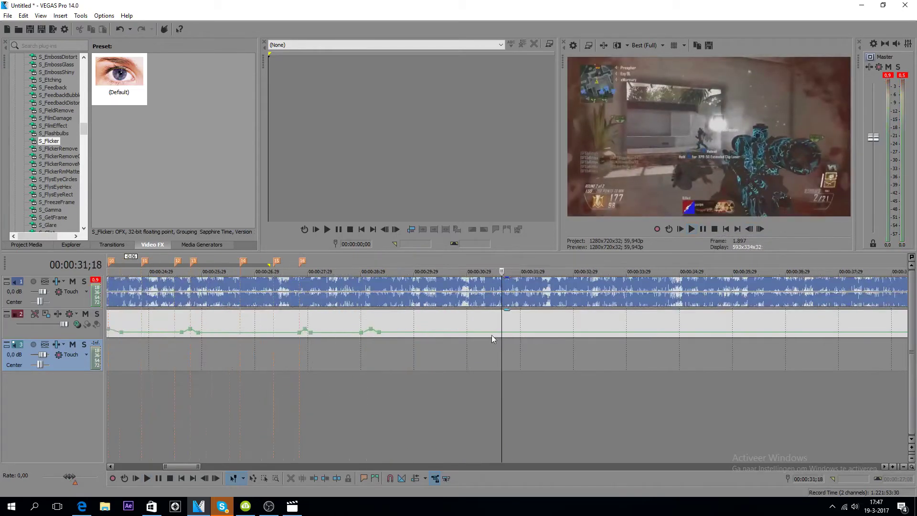
{"action": "scroll", "coordinate": [463, 328], "scroll_direction": "down", "scroll_amount": 2}
{"action": "left_click", "coordinate": [463, 329]}
{"action": "scroll", "coordinate": [463, 329], "scroll_direction": "up", "scroll_amount": 3}
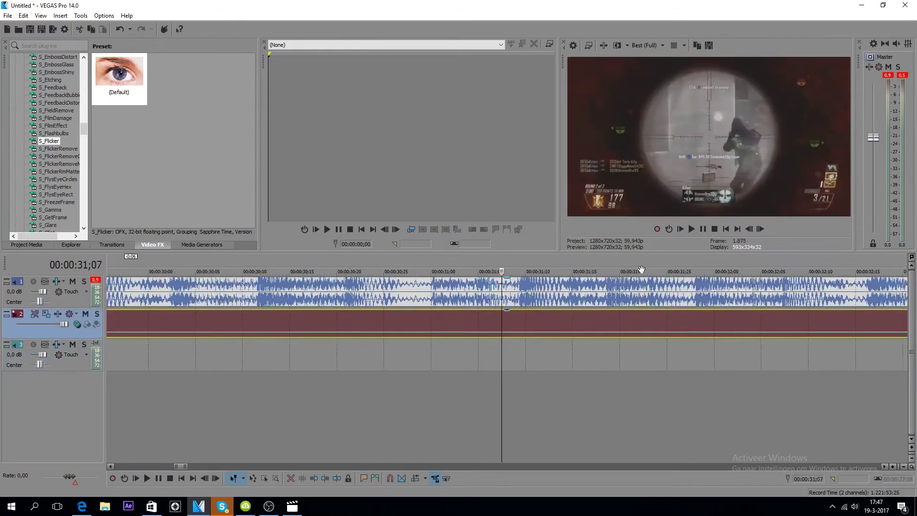
{"action": "left_click", "coordinate": [691, 229]}
{"action": "left_click", "coordinate": [703, 229]}
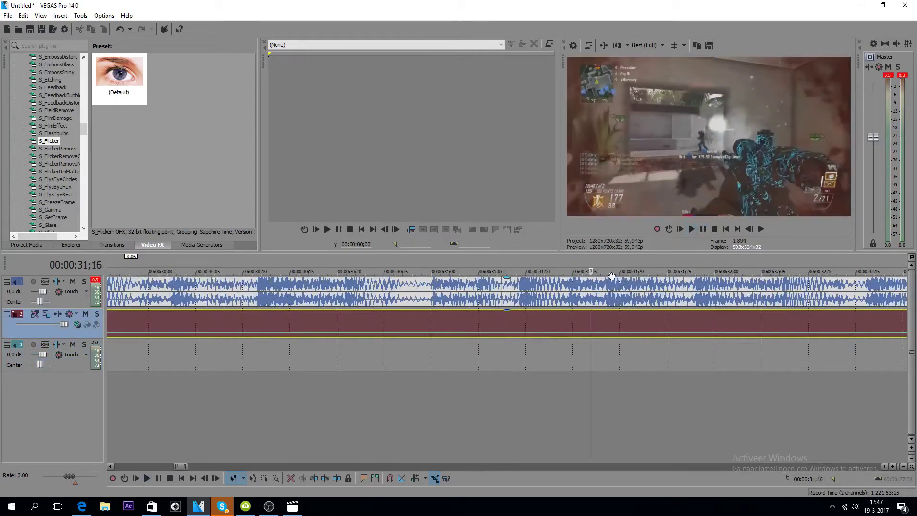
{"action": "left_click", "coordinate": [519, 322]}
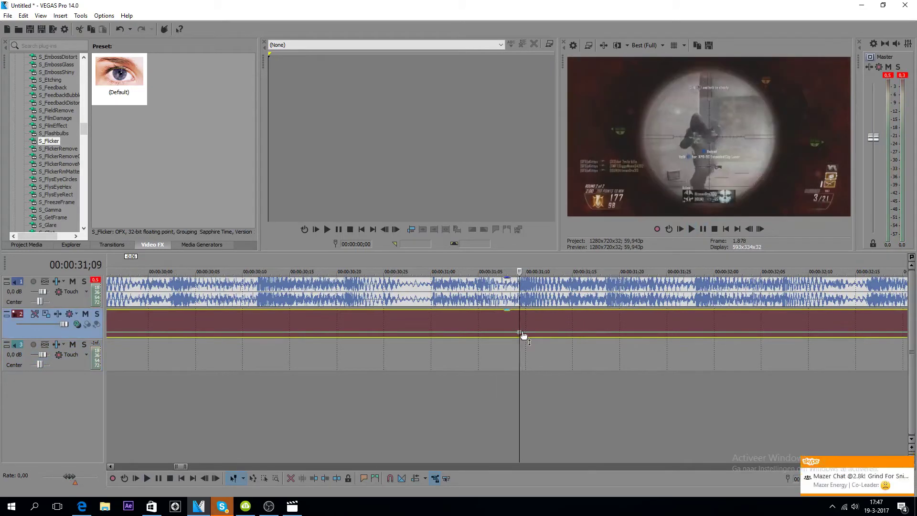
Step: Add velocity points on both sides of the 00:00:31;09 point, at 00:00:31;04 and 00:00:31;14
{"action": "scroll", "coordinate": [507, 327], "scroll_direction": "down", "scroll_amount": 1}
{"action": "key", "text": "Left"}
{"action": "key", "text": "Left"}
{"action": "key", "text": "Left"}
{"action": "key", "text": "Left"}
{"action": "key", "text": "Left"}
{"action": "key", "text": "Left"}
{"action": "key", "text": "Left"}
{"action": "key", "text": "Left"}
{"action": "key", "text": "Left"}
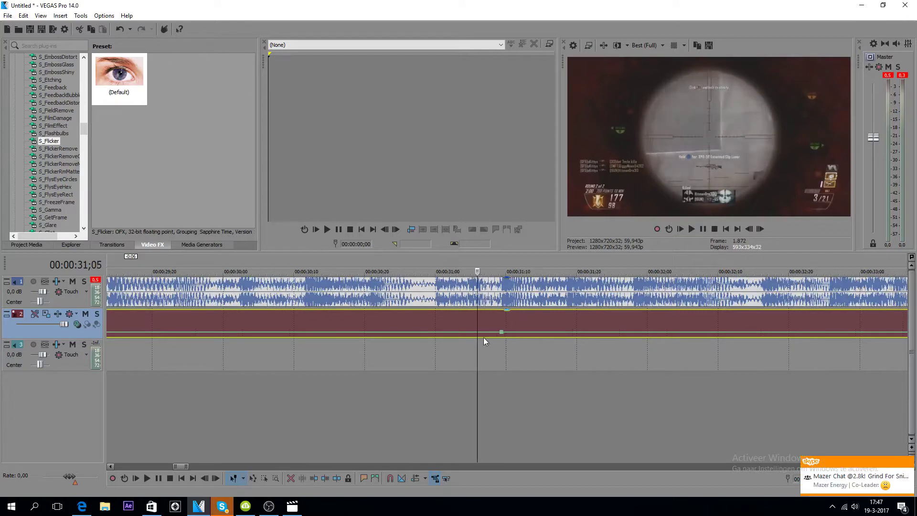
{"action": "double_click", "coordinate": [466, 333]}
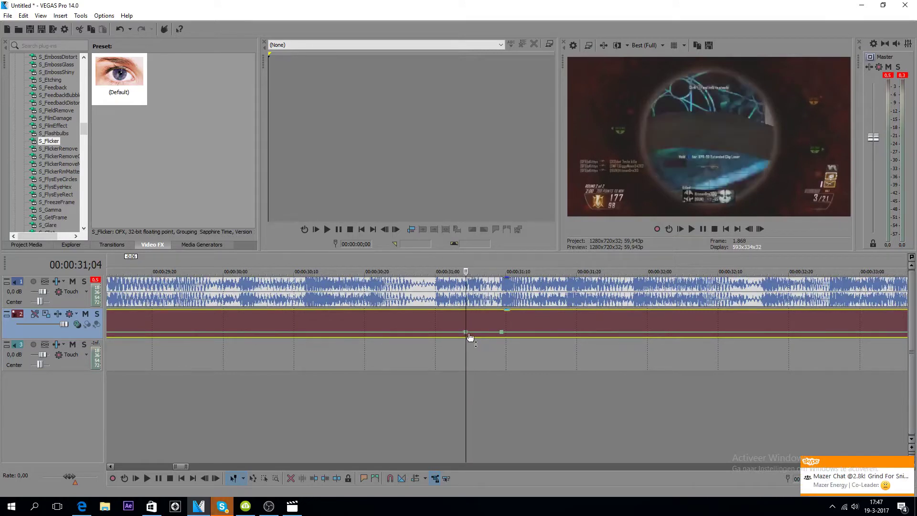
{"action": "double_click", "coordinate": [500, 333]}
{"action": "key", "text": "Right"}
{"action": "key", "text": "Right"}
{"action": "key", "text": "Right"}
{"action": "key", "text": "Right"}
{"action": "key", "text": "Right"}
{"action": "key", "text": "Right"}
{"action": "key", "text": "Right"}
{"action": "key", "text": "Right"}
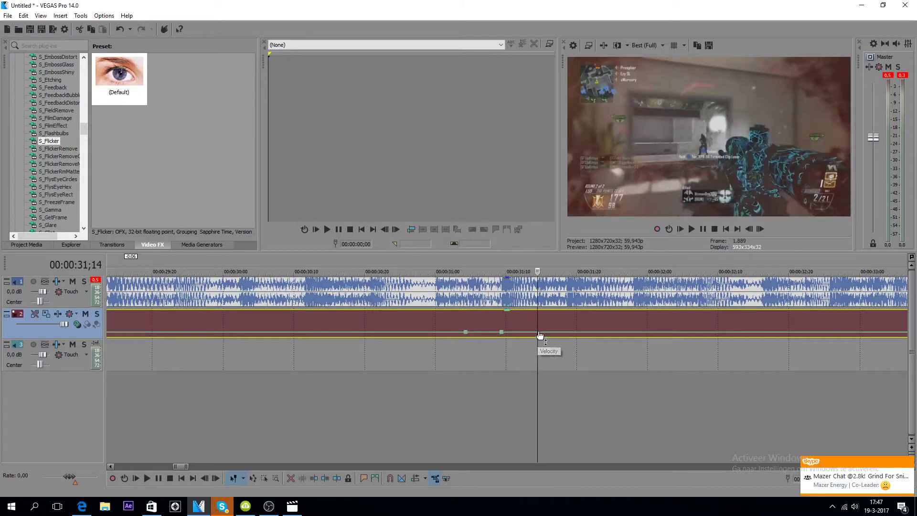
{"action": "double_click", "coordinate": [538, 333]}
Step: Raise the velocity point at 00:00:31;09 above its two neighbouring points to form a peak on the beat
{"action": "right_click", "coordinate": [500, 333]}
{"action": "left_click", "coordinate": [501, 333]}
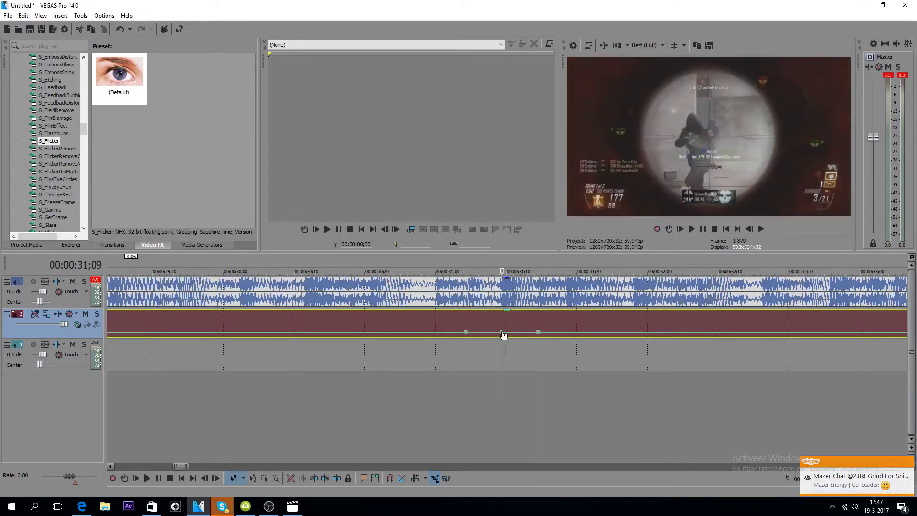
{"action": "right_click", "coordinate": [501, 333]}
{"action": "left_click", "coordinate": [537, 209]}
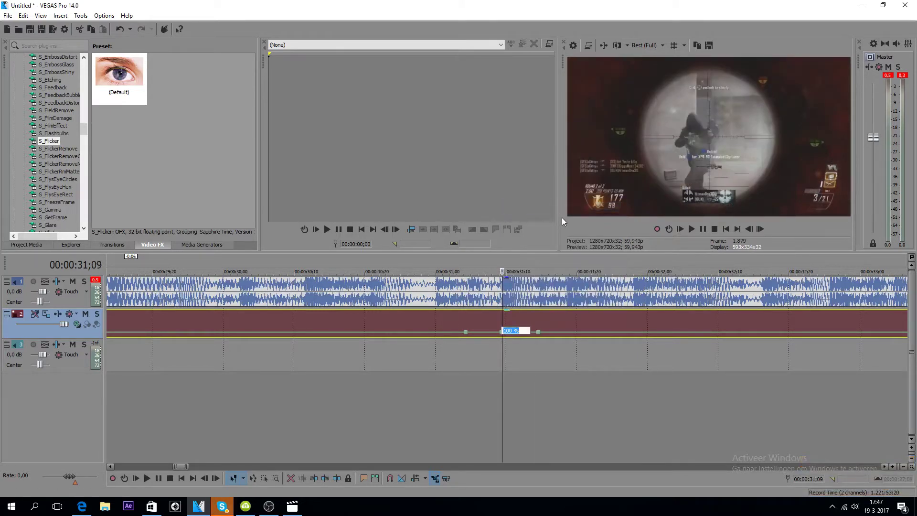
{"action": "key", "text": "Return"}
Step: Lower the velocity line between the peaks at 00:00:29;04 and 00:00:31;09 to 63%
{"action": "scroll", "coordinate": [474, 344], "scroll_direction": "down", "scroll_amount": 3}
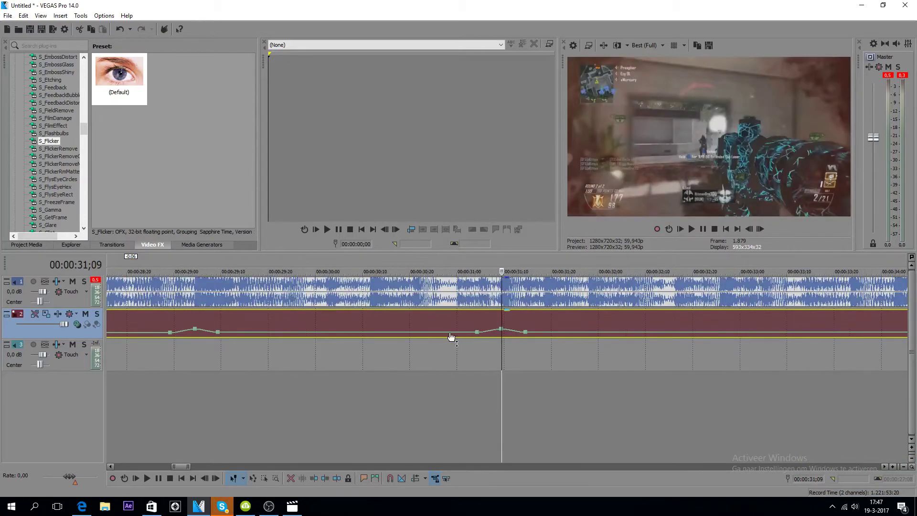
{"action": "mouse_move", "coordinate": [451, 337]}
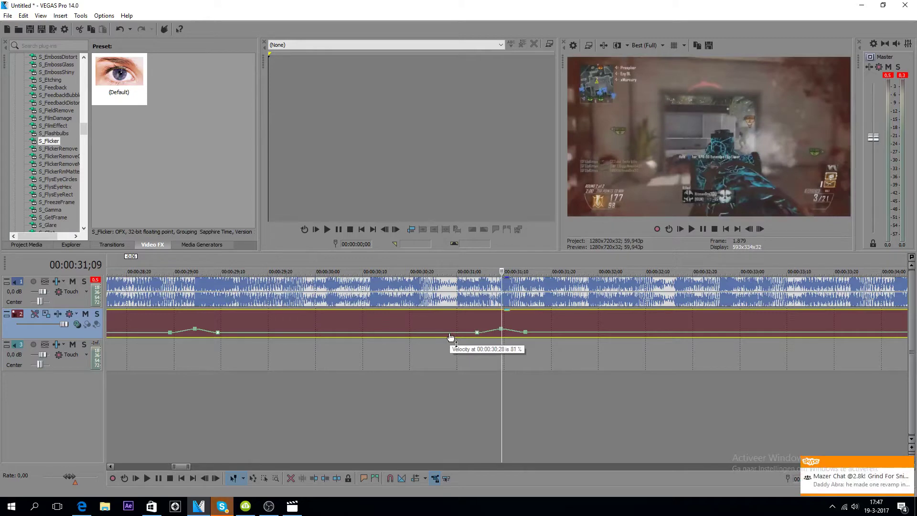
{"action": "left_click_drag", "start_coordinate": [451, 337], "coordinate": [450, 336]}
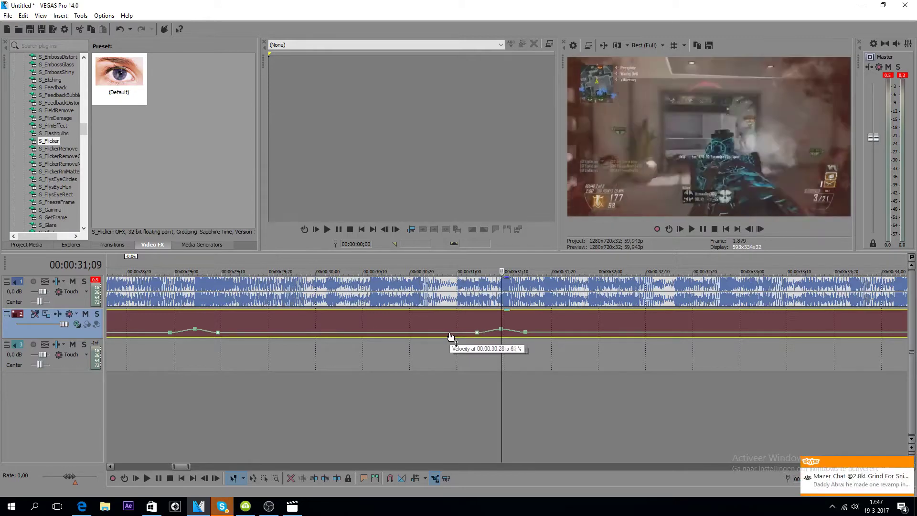
{"action": "scroll", "coordinate": [498, 340], "scroll_direction": "down", "scroll_amount": 5}
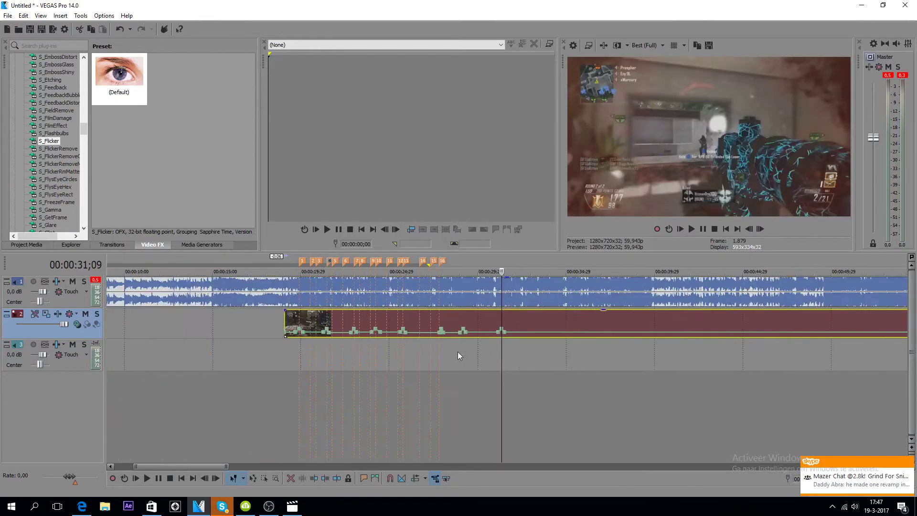
Step: Replay the clip from 00:00:18;29 past the newest velocity peak to check the sync and listen for the next beat
{"action": "left_click", "coordinate": [486, 350]}
{"action": "scroll", "coordinate": [420, 359], "scroll_direction": "down", "scroll_amount": 3}
{"action": "scroll", "coordinate": [422, 366], "scroll_direction": "up", "scroll_amount": 2}
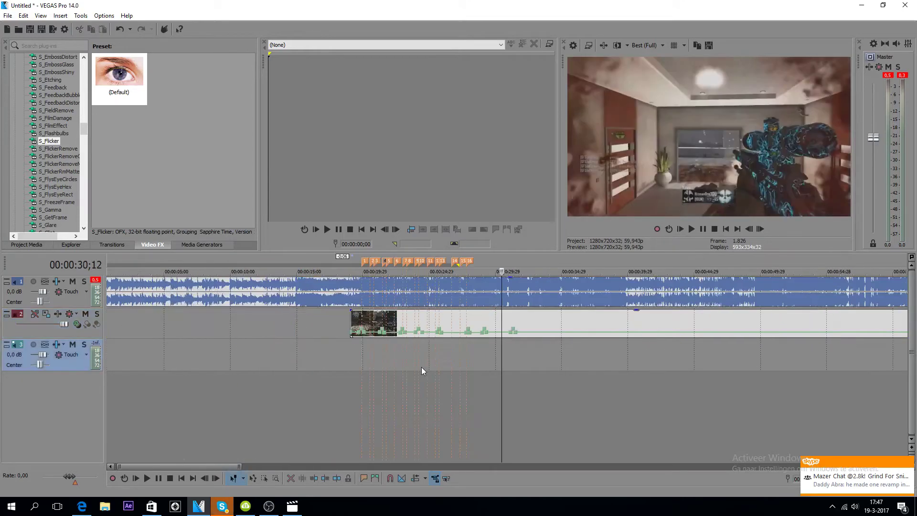
{"action": "left_click", "coordinate": [350, 377]}
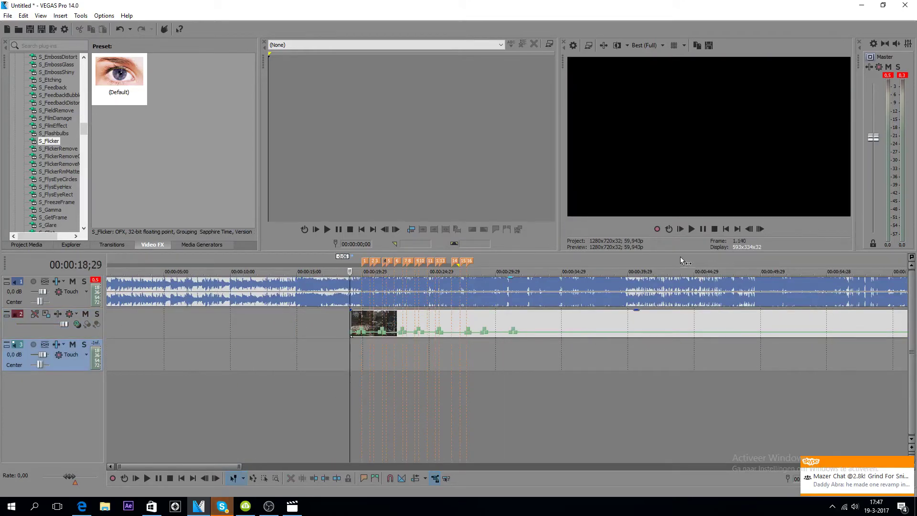
{"action": "left_click", "coordinate": [690, 229]}
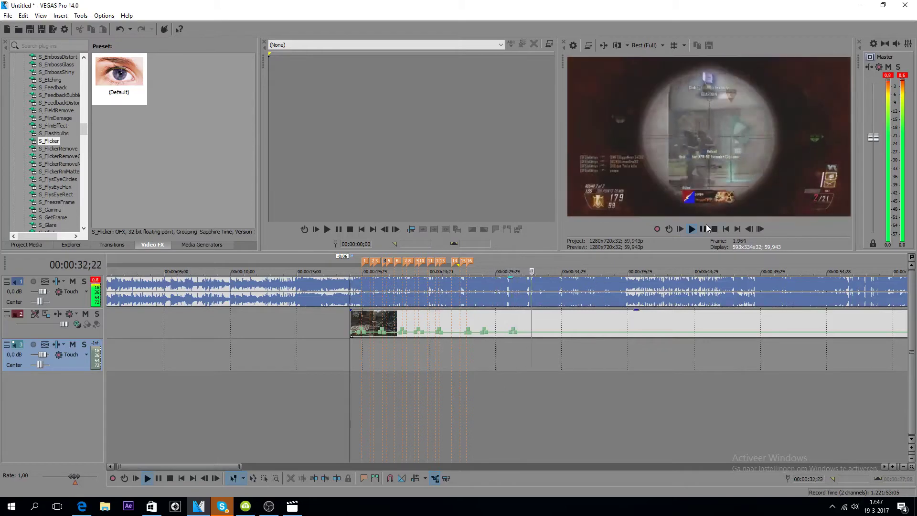
{"action": "left_click", "coordinate": [704, 228]}
Step: Add a velocity point on the next strong beat at 00:00:32;25
{"action": "scroll", "coordinate": [516, 318], "scroll_direction": "up", "scroll_amount": 10}
{"action": "left_click", "coordinate": [491, 322]}
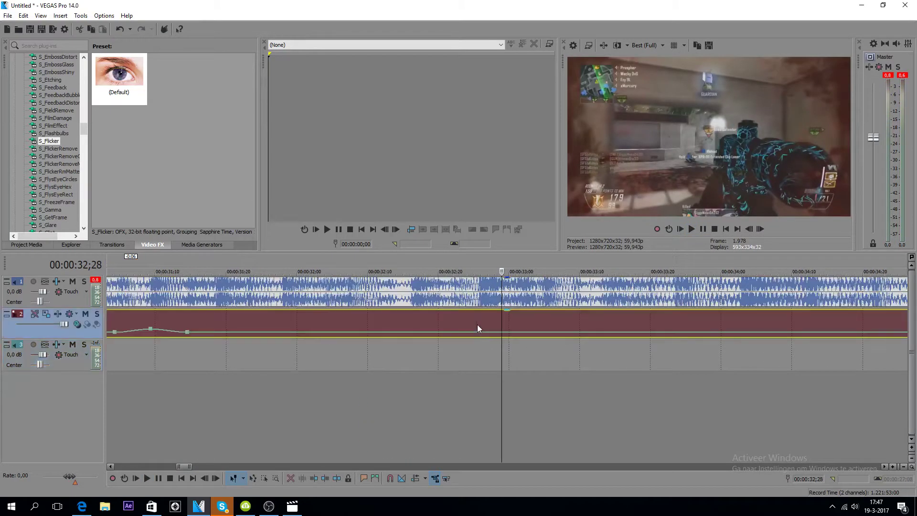
{"action": "left_click", "coordinate": [477, 325]}
{"action": "double_click", "coordinate": [480, 332]}
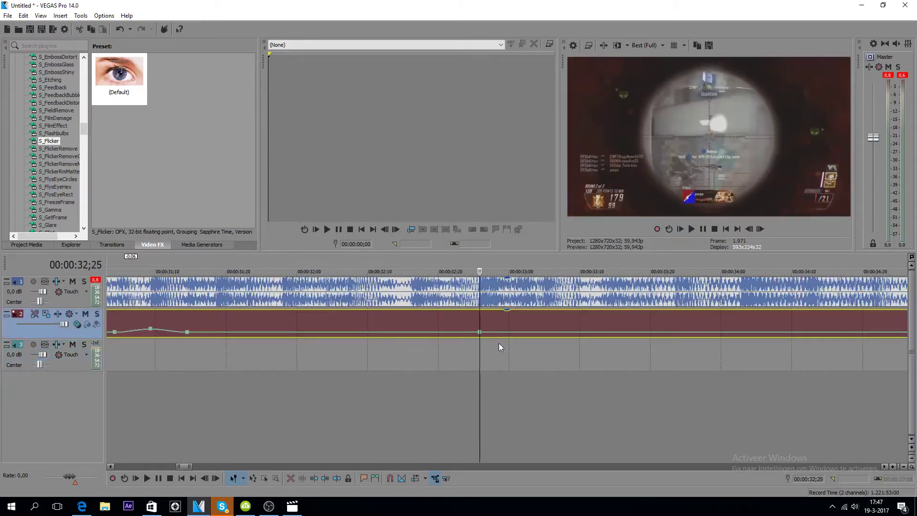
Step: Flank the 00:00:32;25 velocity point with points at about 00:00:32;20 and 00:00:33;00
{"action": "key", "text": "Left"}
{"action": "key", "text": "Left"}
{"action": "key", "text": "Left"}
{"action": "key", "text": "Left"}
{"action": "key", "text": "Left"}
{"action": "key", "text": "Left"}
{"action": "key", "text": "Left"}
{"action": "key", "text": "Left"}
{"action": "key", "text": "Left"}
{"action": "key", "text": "Left"}
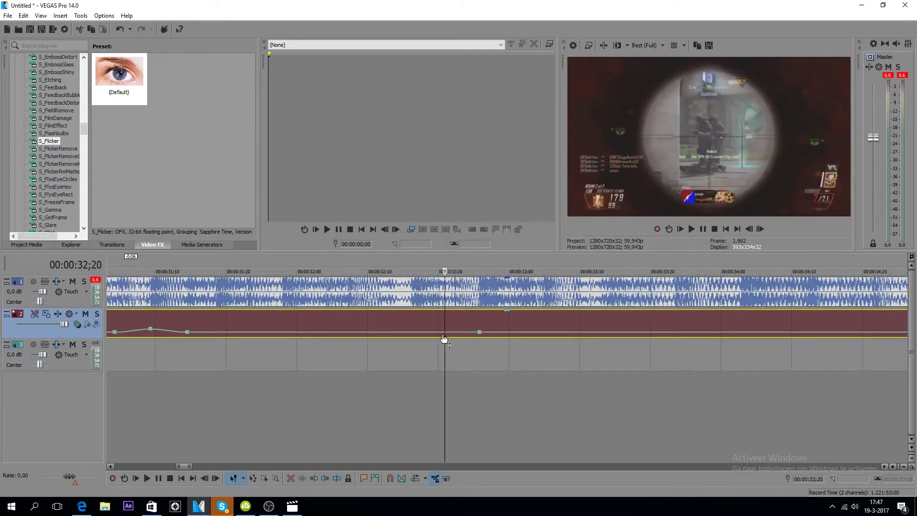
{"action": "double_click", "coordinate": [440, 333]}
{"action": "left_click", "coordinate": [479, 333]}
{"action": "key", "text": "Right"}
{"action": "key", "text": "Right"}
{"action": "key", "text": "Right"}
{"action": "key", "text": "Right"}
{"action": "key", "text": "Right"}
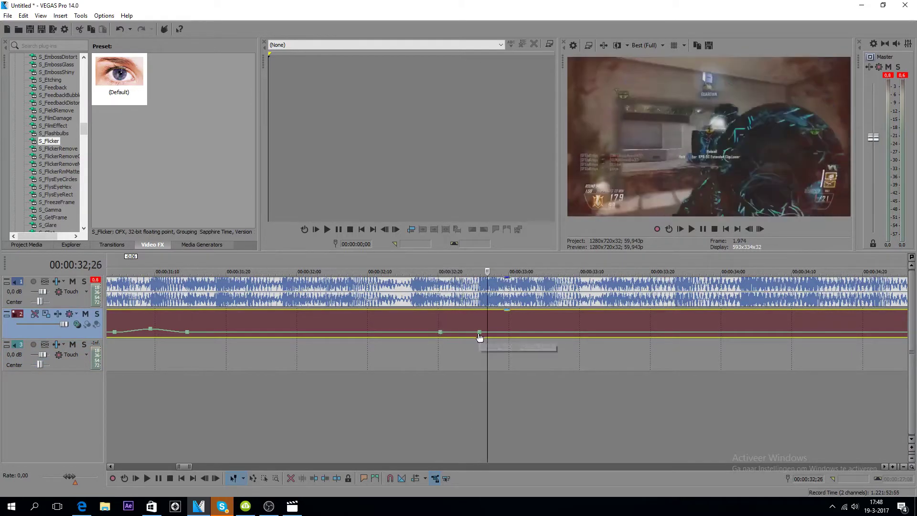
{"action": "left_click", "coordinate": [513, 339]}
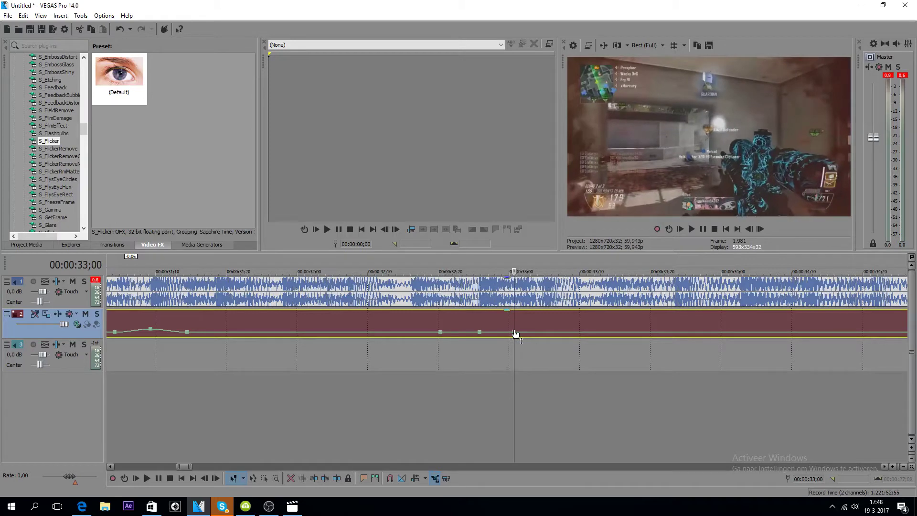
Step: Raise the velocity point at 00:00:32;25 into a peak between its two flanking points
{"action": "right_click", "coordinate": [480, 332]}
{"action": "left_click", "coordinate": [524, 206]}
{"action": "key", "text": "Return"}
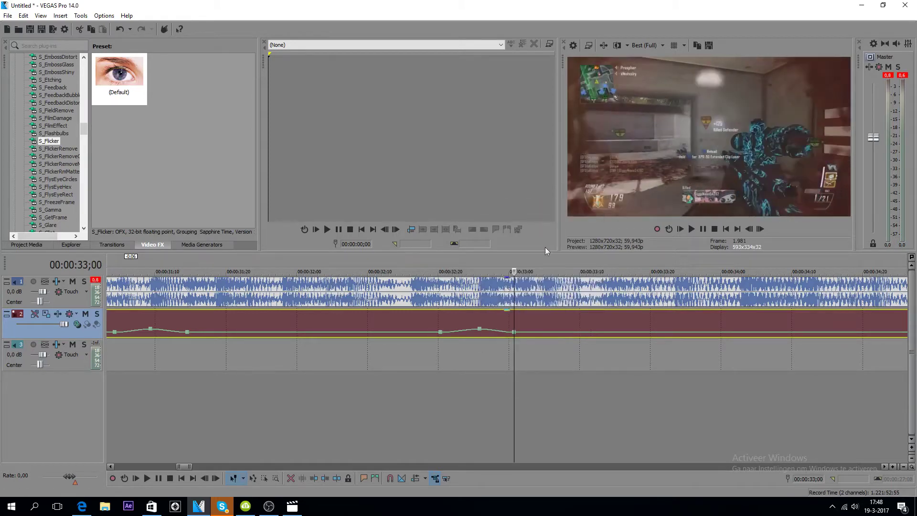
{"action": "left_click", "coordinate": [480, 332]}
Step: Lower the velocity line between the peaks at 00:00:31;09 and 00:00:32;25 to 62%
{"action": "scroll", "coordinate": [381, 367], "scroll_direction": "down", "scroll_amount": 5}
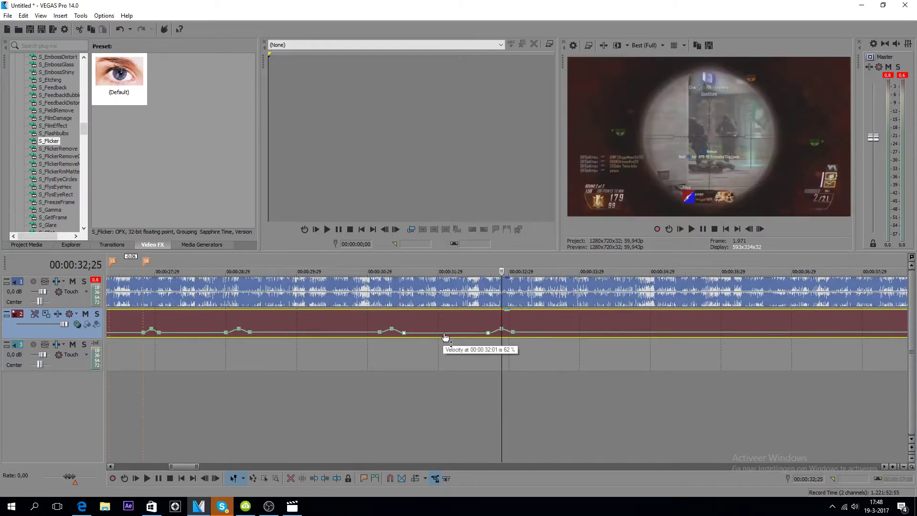
{"action": "left_click_drag", "start_coordinate": [445, 337], "coordinate": [446, 336]}
{"action": "scroll", "coordinate": [446, 337], "scroll_direction": "down", "scroll_amount": 4}
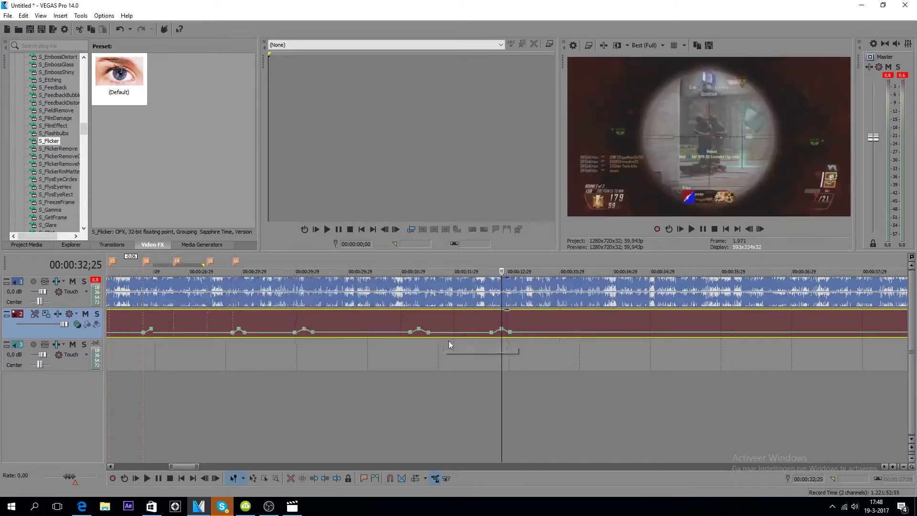
Step: Find the next beat after the last peak by playback and add a velocity point on it at 00:00:33;05
{"action": "scroll", "coordinate": [507, 342], "scroll_direction": "up", "scroll_amount": 2}
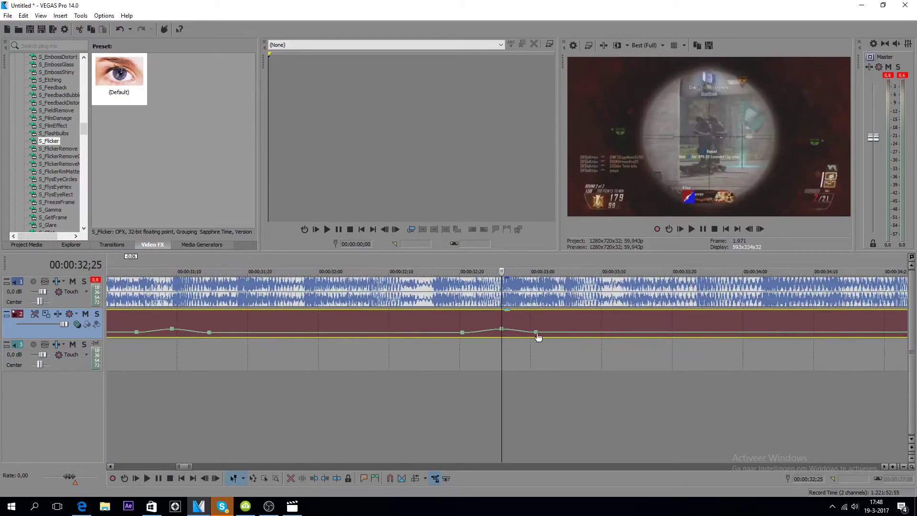
{"action": "left_click", "coordinate": [690, 229]}
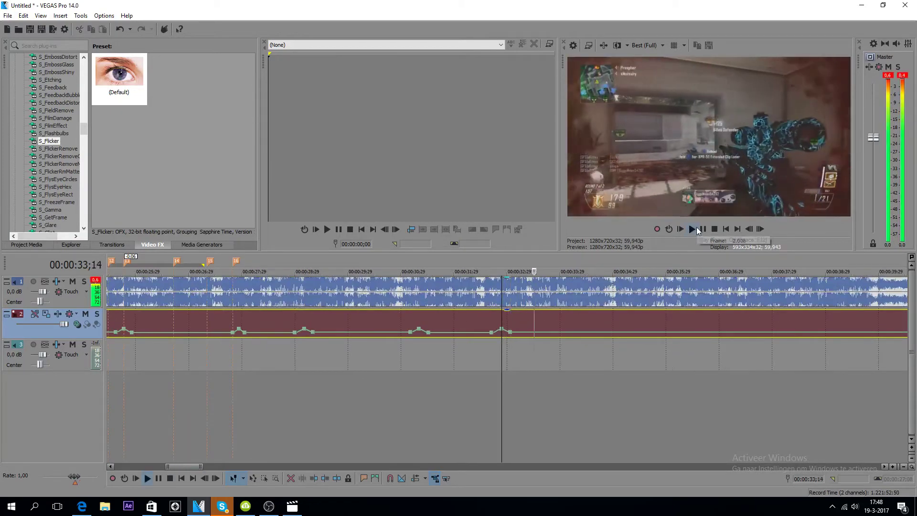
{"action": "left_click", "coordinate": [702, 229]}
{"action": "scroll", "coordinate": [500, 334], "scroll_direction": "up", "scroll_amount": 4}
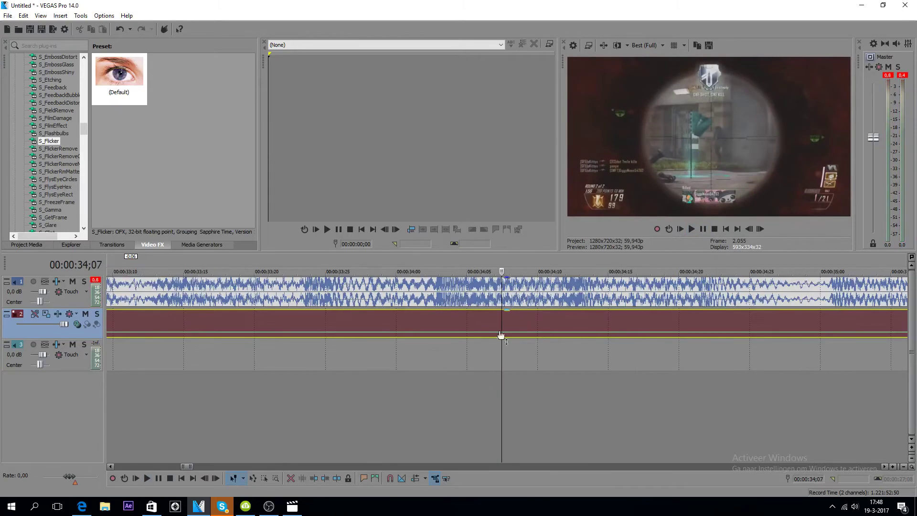
{"action": "scroll", "coordinate": [378, 362], "scroll_direction": "down", "scroll_amount": 3}
{"action": "left_click", "coordinate": [308, 373]}
{"action": "scroll", "coordinate": [308, 373], "scroll_direction": "up", "scroll_amount": 3}
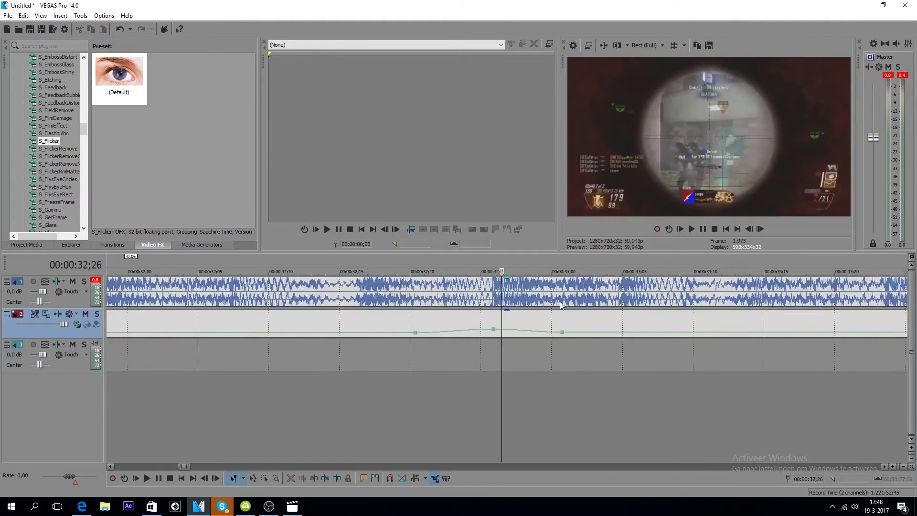
{"action": "left_click", "coordinate": [617, 317]}
{"action": "left_click", "coordinate": [619, 317]}
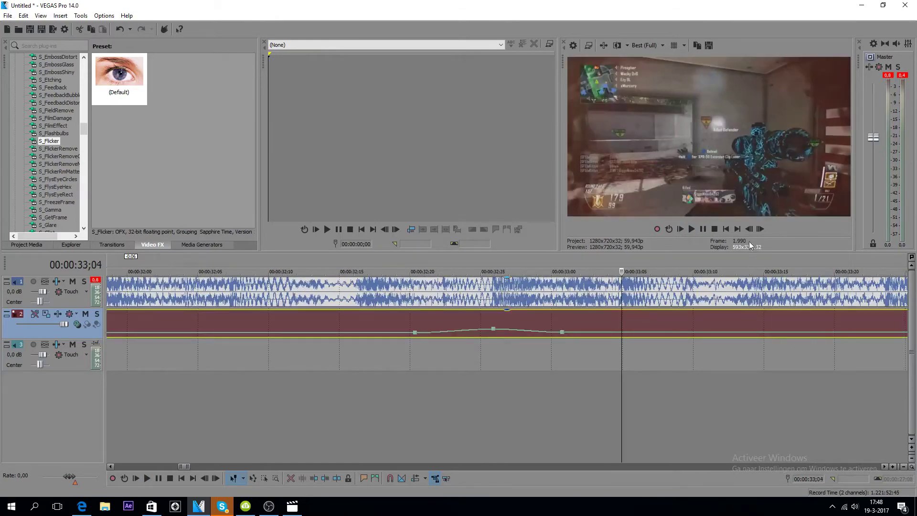
{"action": "left_click", "coordinate": [695, 229]}
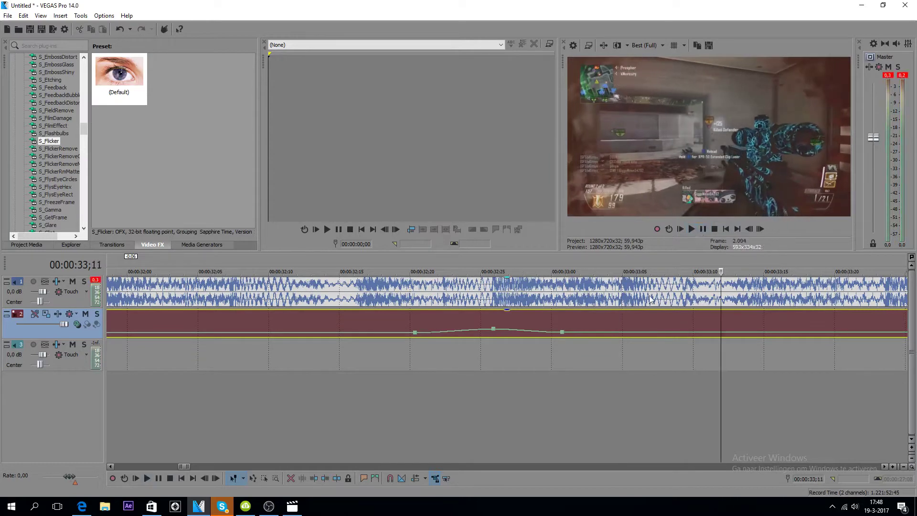
{"action": "key", "text": "space"}
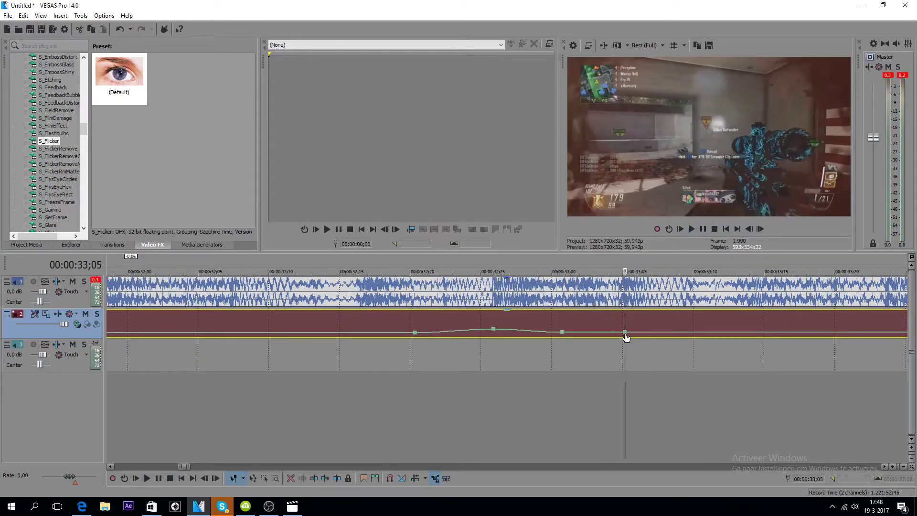
Step: Split the gameplay clip at 00:00:33;05 and delete the part after the split
{"action": "mouse_move", "coordinate": [626, 336]}
{"action": "key", "text": "s"}
{"action": "key", "text": "Delete"}
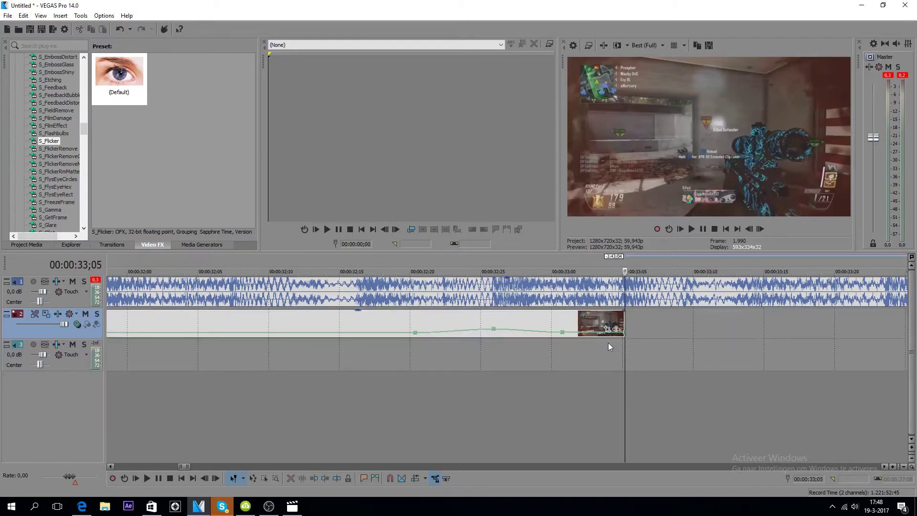
Step: Add a velocity point at 00:00:33;01, shortly before the end of the trimmed clip
{"action": "scroll", "coordinate": [609, 343], "scroll_direction": "down", "scroll_amount": 2}
{"action": "scroll", "coordinate": [606, 340], "scroll_direction": "up", "scroll_amount": 1}
{"action": "key", "text": "Left"}
{"action": "key", "text": "Left"}
{"action": "key", "text": "Left"}
{"action": "key", "text": "Left"}
{"action": "key", "text": "Left"}
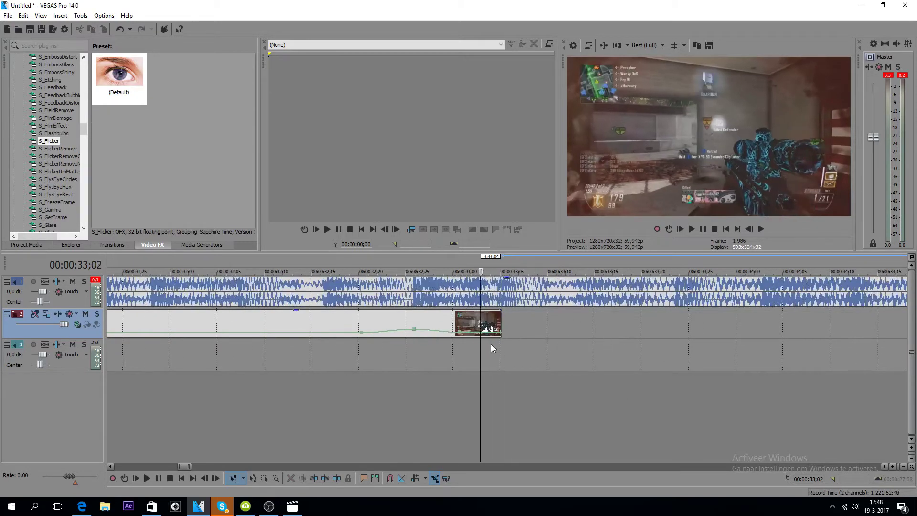
{"action": "left_click", "coordinate": [472, 337]}
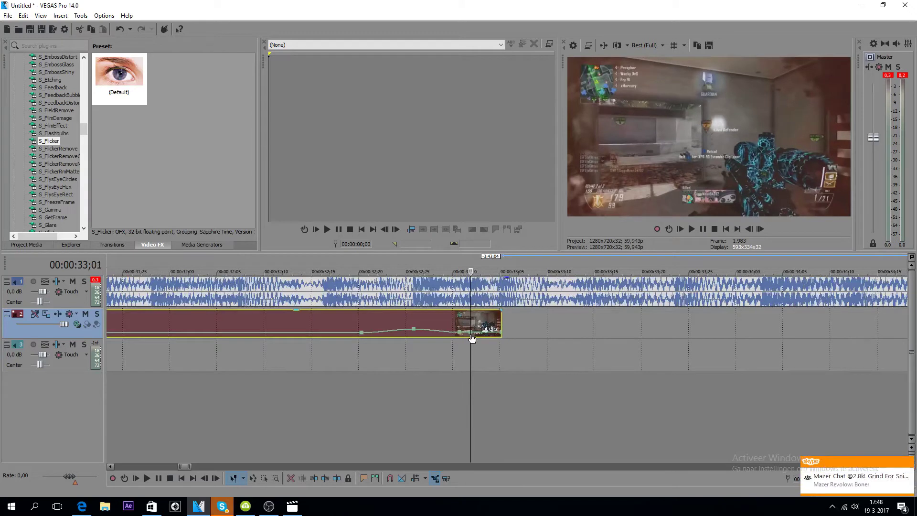
Step: Set the last velocity point, at the end of the trimmed clip, to 300%
{"action": "right_click", "coordinate": [500, 336]}
{"action": "left_click", "coordinate": [499, 334]}
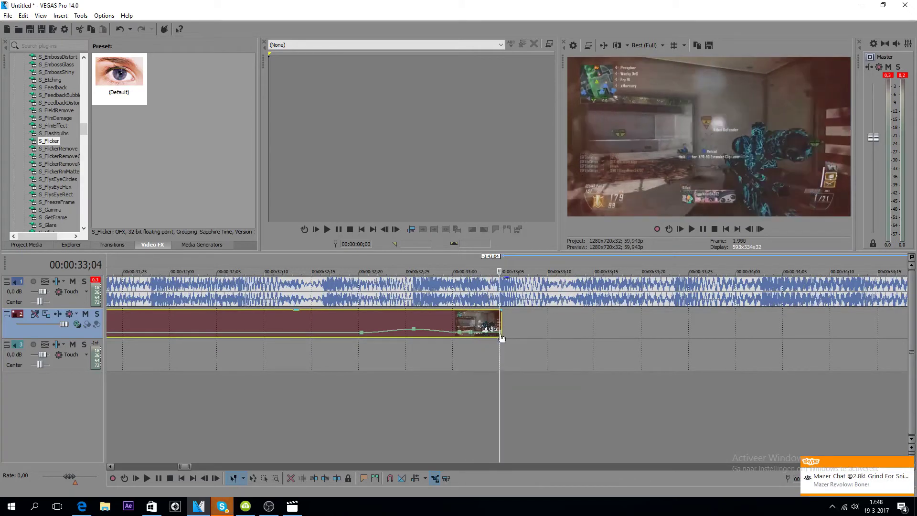
{"action": "right_click", "coordinate": [500, 332]}
{"action": "left_click", "coordinate": [551, 207]}
{"action": "type", "text": "300"}
{"action": "key", "text": "Return"}
Step: Place the playhead at 00:00:19;11 near the clip's start, and open the Gunsound Pack folder in File Explorer
{"action": "scroll", "coordinate": [397, 355], "scroll_direction": "down", "scroll_amount": 6}
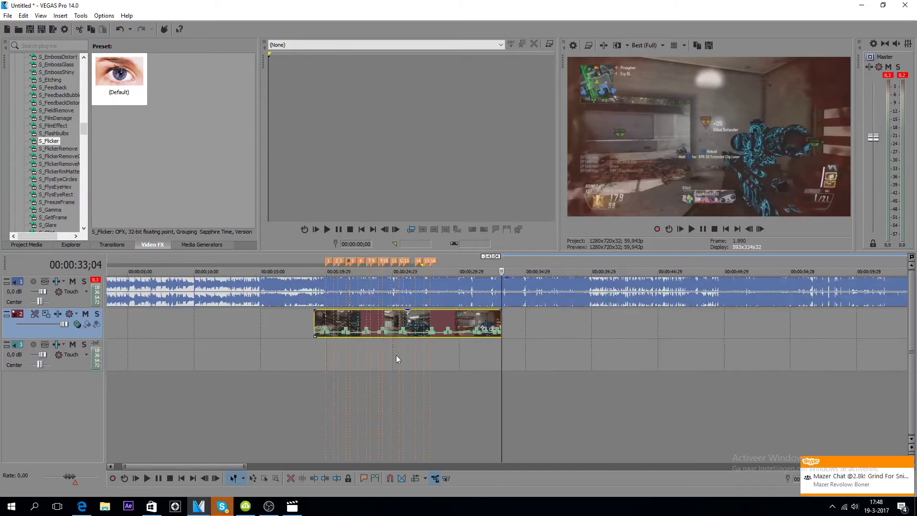
{"action": "left_click", "coordinate": [319, 365]}
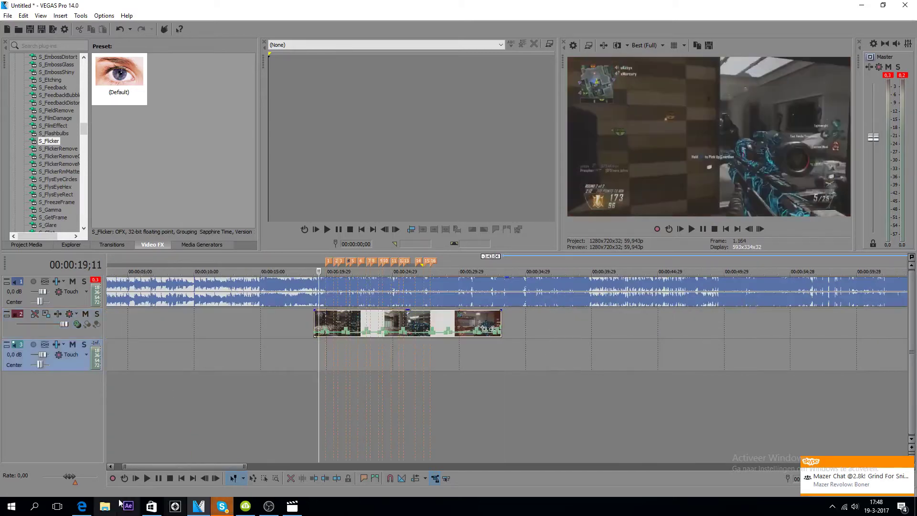
{"action": "left_click", "coordinate": [105, 506]}
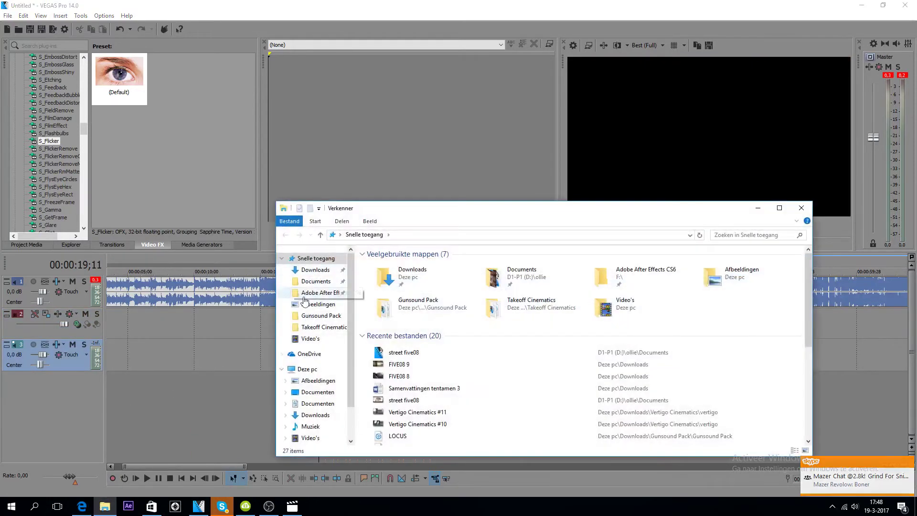
{"action": "left_click", "coordinate": [321, 315]}
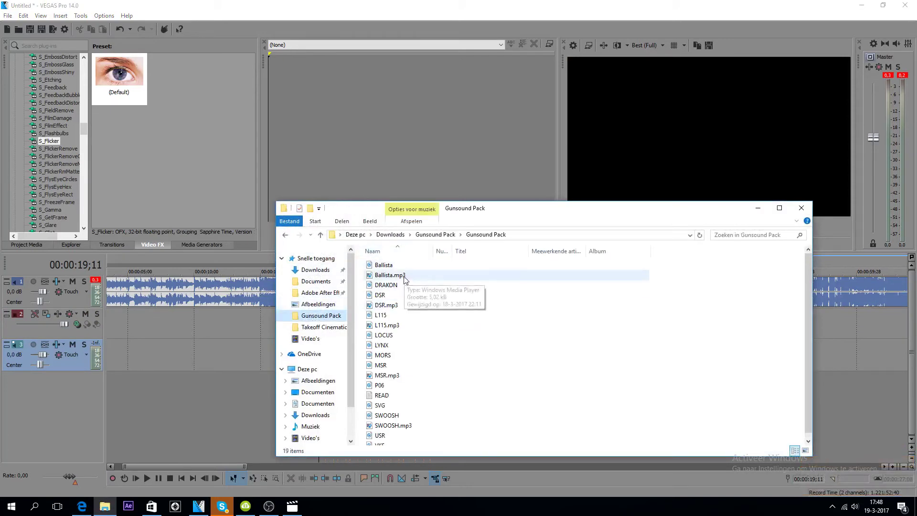
Step: Add the Ballista and DSR gun sounds from the Gunsound Pack folder to the third track, and minimise File Explorer
{"action": "mouse_move", "coordinate": [399, 267]}
{"action": "left_mouse_down"}
{"action": "mouse_move", "coordinate": [306, 321]}
{"action": "mouse_move", "coordinate": [268, 316]}
{"action": "mouse_move", "coordinate": [383, 266]}
{"action": "left_mouse_up"}
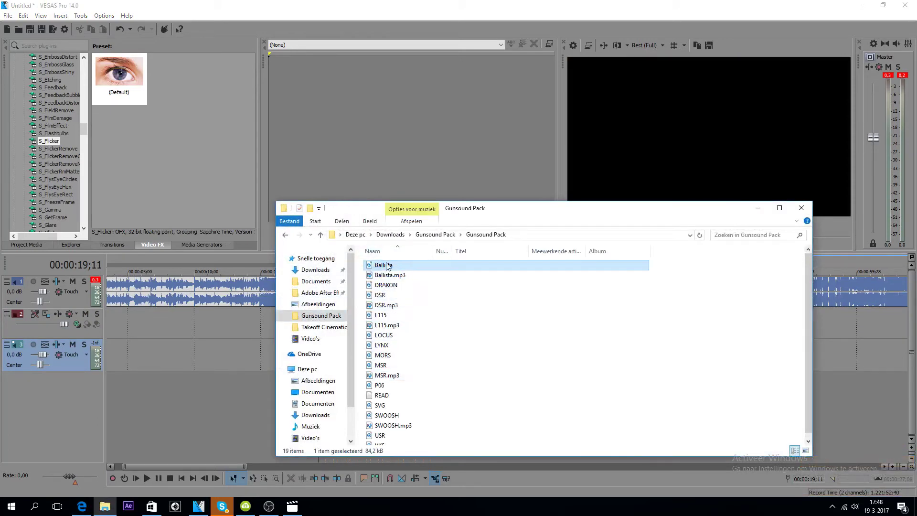
{"action": "left_click_drag", "start_coordinate": [208, 355], "coordinate": [209, 355]}
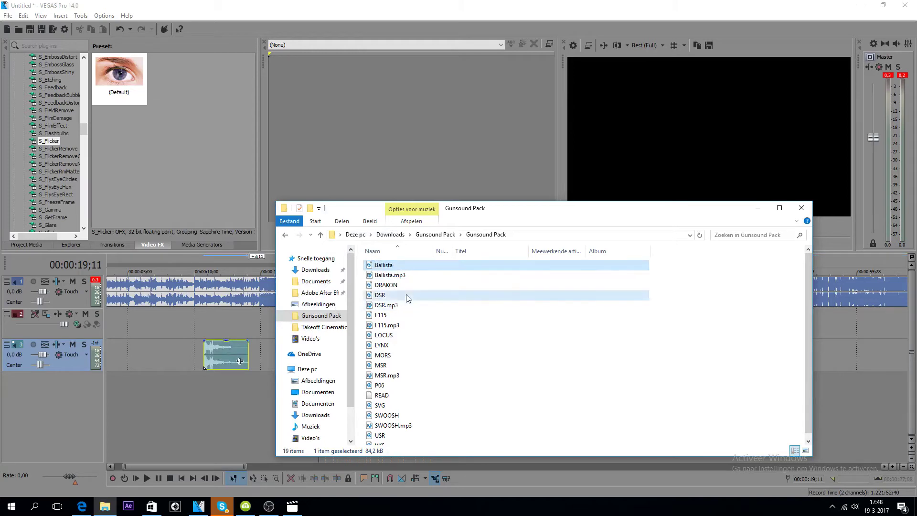
{"action": "left_click_drag", "start_coordinate": [406, 295], "coordinate": [252, 352]}
{"action": "left_click", "coordinate": [361, 295]}
{"action": "left_click_drag", "start_coordinate": [380, 296], "coordinate": [160, 338]}
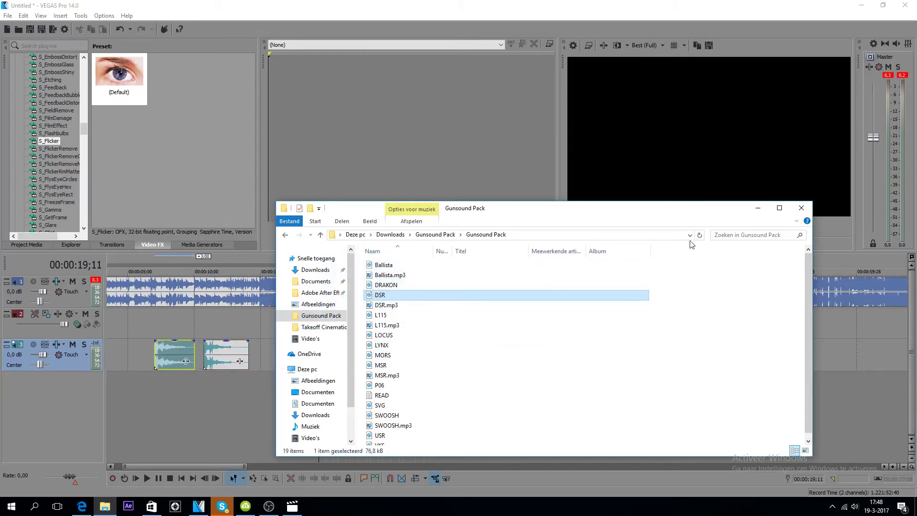
{"action": "left_click", "coordinate": [756, 209]}
Step: Move the DSR gun sound along its track so it starts at marker 1, under the clip's first velocity peak
{"action": "scroll", "coordinate": [294, 366], "scroll_direction": "up", "scroll_amount": 2}
{"action": "left_click_drag", "start_coordinate": [263, 354], "coordinate": [480, 343]}
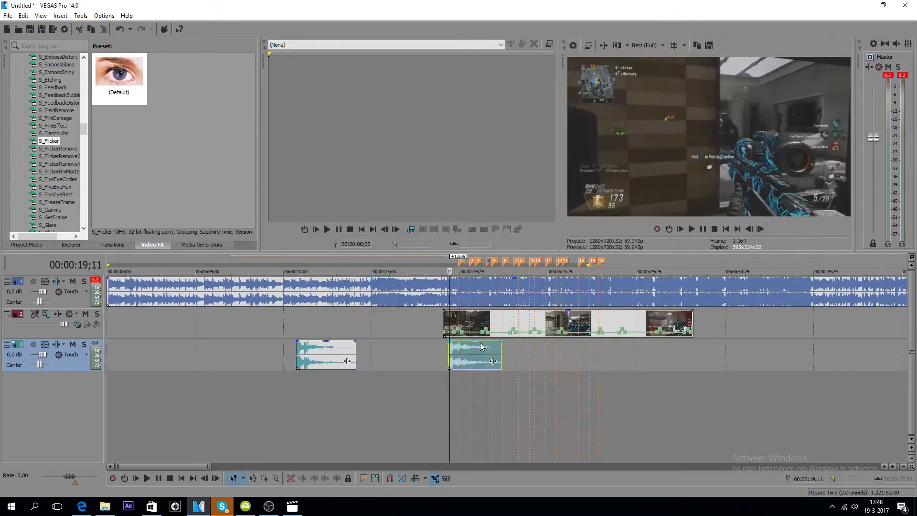
{"action": "scroll", "coordinate": [483, 347], "scroll_direction": "up", "scroll_amount": 3}
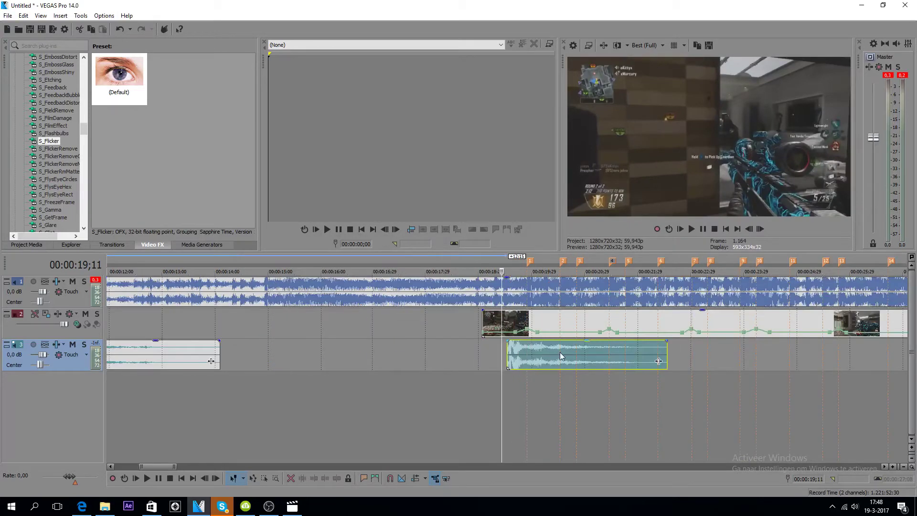
{"action": "left_click_drag", "start_coordinate": [559, 352], "coordinate": [568, 359]}
{"action": "scroll", "coordinate": [567, 358], "scroll_direction": "up", "scroll_amount": 3}
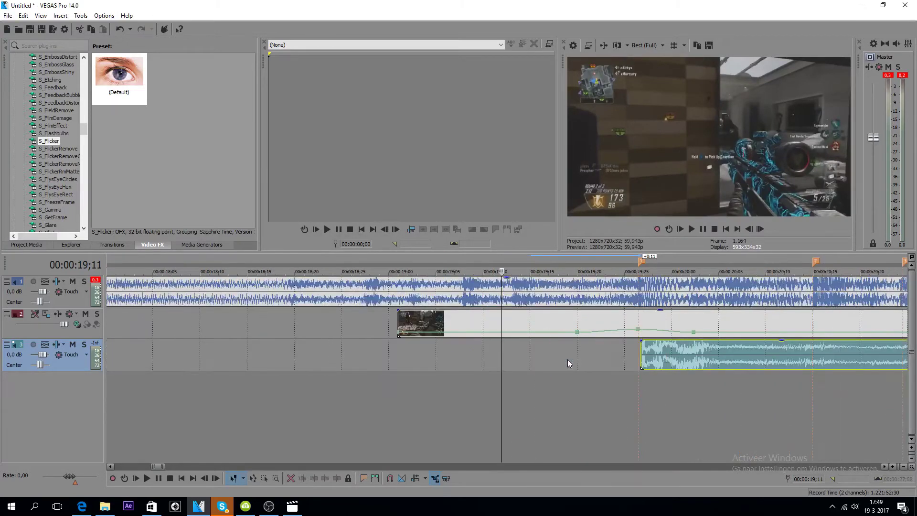
{"action": "left_click_drag", "start_coordinate": [667, 359], "coordinate": [663, 361]}
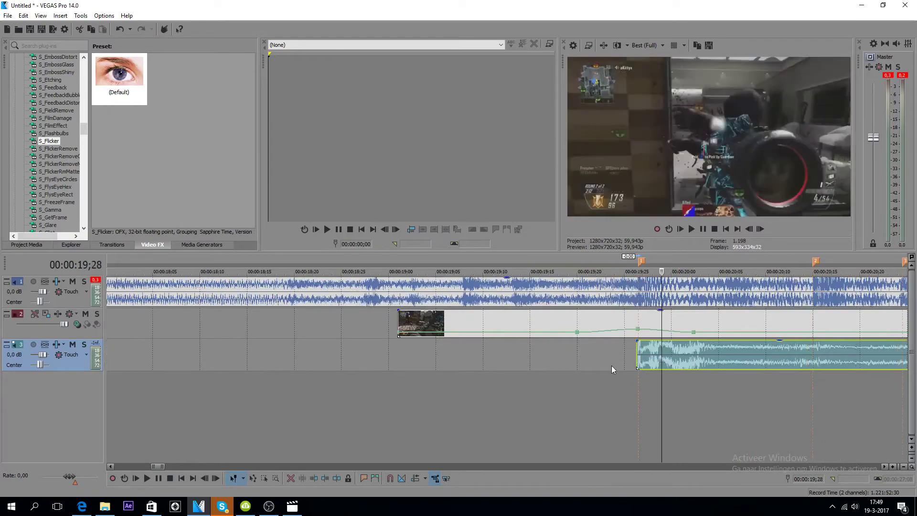
Step: Play the section around marker 1 twice to check the gun sound's timing against the shot
{"action": "left_click", "coordinate": [610, 366]}
{"action": "left_click", "coordinate": [692, 229]}
{"action": "left_click", "coordinate": [702, 229]}
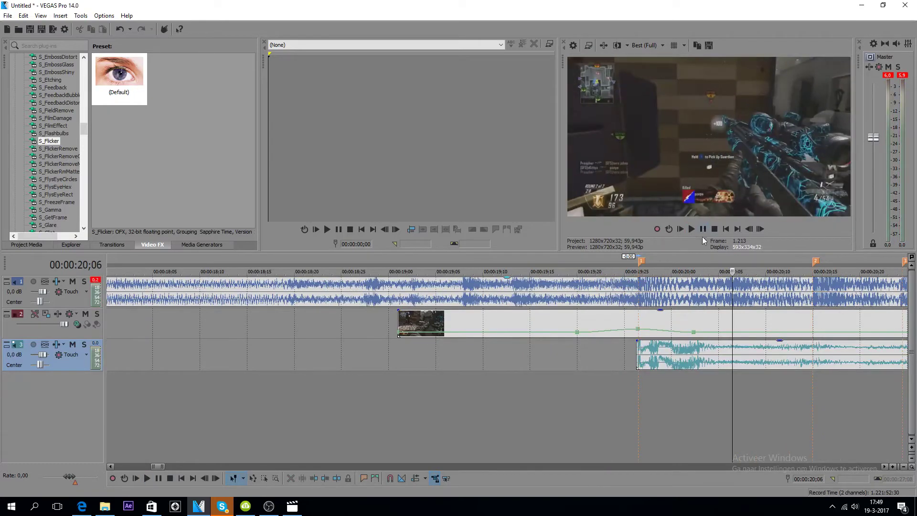
{"action": "scroll", "coordinate": [623, 366], "scroll_direction": "down", "scroll_amount": 2}
{"action": "left_click", "coordinate": [434, 384]}
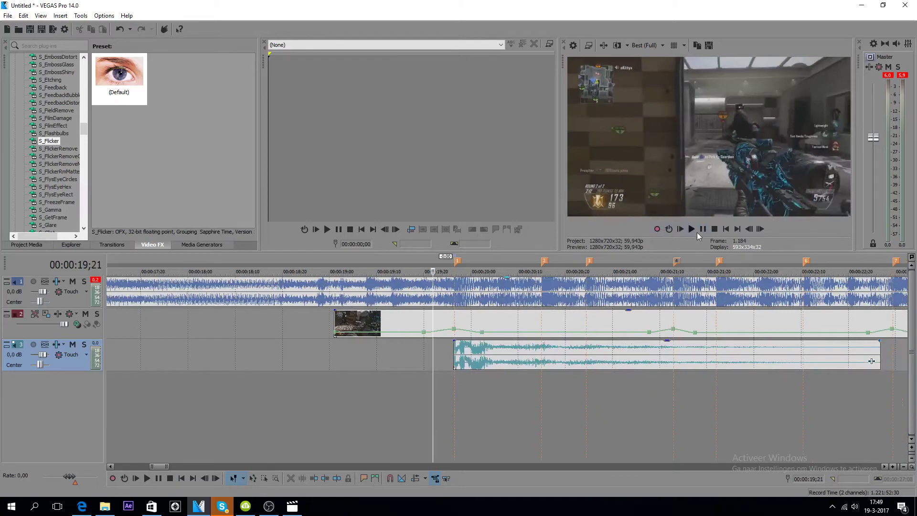
{"action": "left_click", "coordinate": [692, 229]}
{"action": "left_click", "coordinate": [702, 229]}
Step: Nudge the DSR gun sound so its start lines up exactly with the velocity peak at marker 1
{"action": "scroll", "coordinate": [485, 346], "scroll_direction": "up", "scroll_amount": 3}
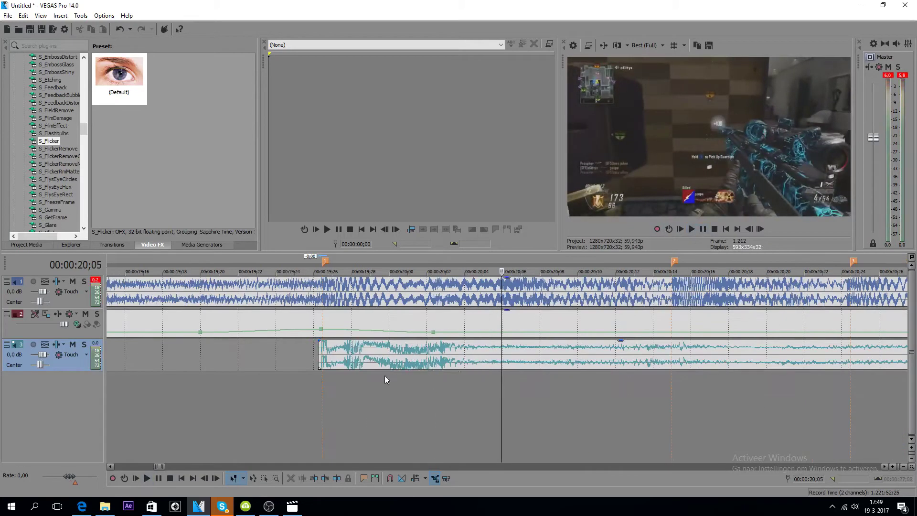
{"action": "left_click", "coordinate": [424, 353]}
{"action": "left_click_drag", "start_coordinate": [420, 354], "coordinate": [418, 354]}
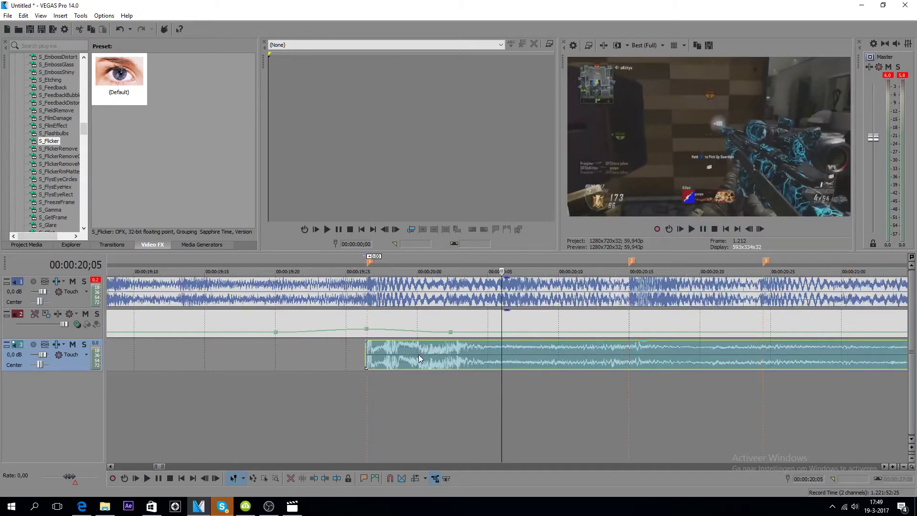
{"action": "scroll", "coordinate": [461, 362], "scroll_direction": "up", "scroll_amount": 3}
{"action": "scroll", "coordinate": [362, 370], "scroll_direction": "down", "scroll_amount": 3}
{"action": "scroll", "coordinate": [419, 356], "scroll_direction": "up", "scroll_amount": 1}
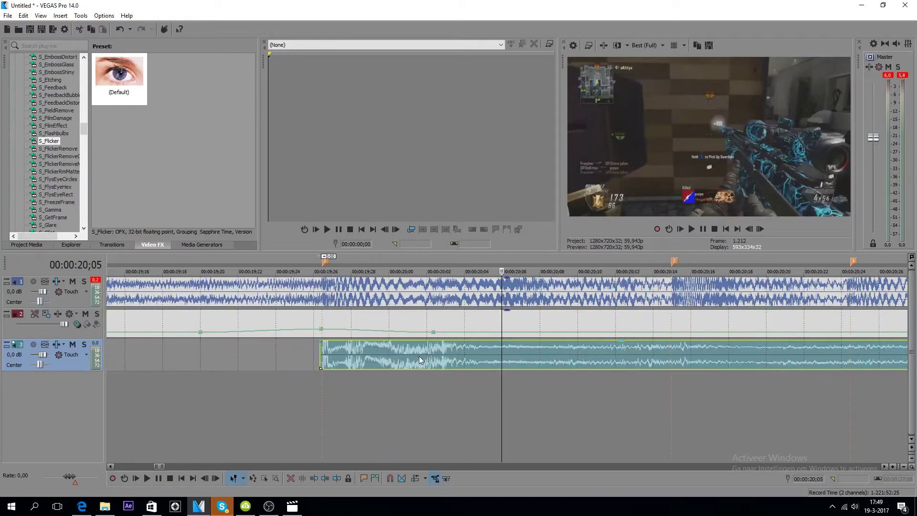
{"action": "scroll", "coordinate": [487, 371], "scroll_direction": "down", "scroll_amount": 3}
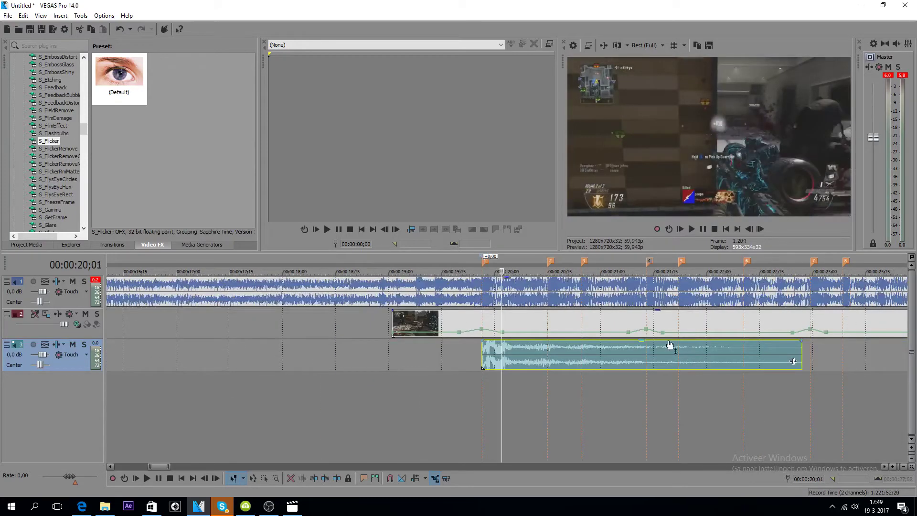
Step: Trim the DSR gun sound to end just before marker 2, give it a fade-out, and copy it
{"action": "left_click_drag", "start_coordinate": [779, 353], "coordinate": [500, 382]}
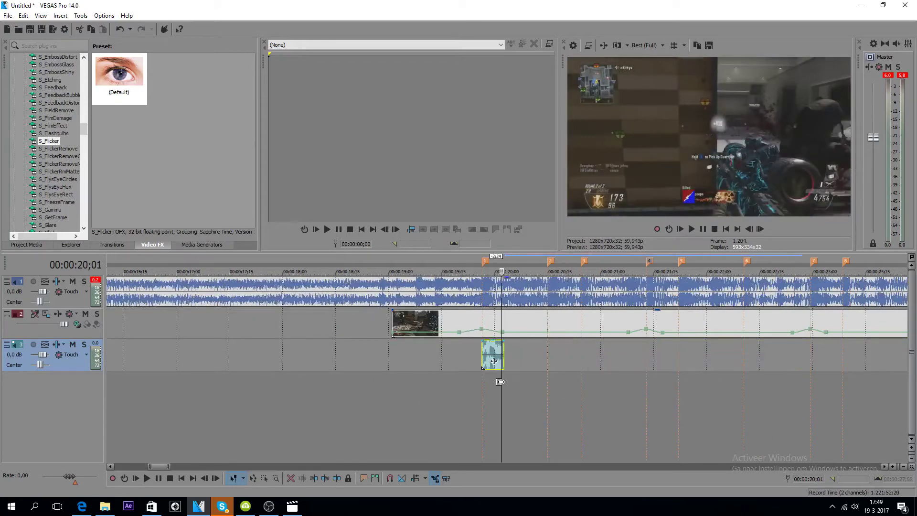
{"action": "left_click_drag", "start_coordinate": [540, 340], "coordinate": [505, 368]}
{"action": "right_click", "coordinate": [493, 347]}
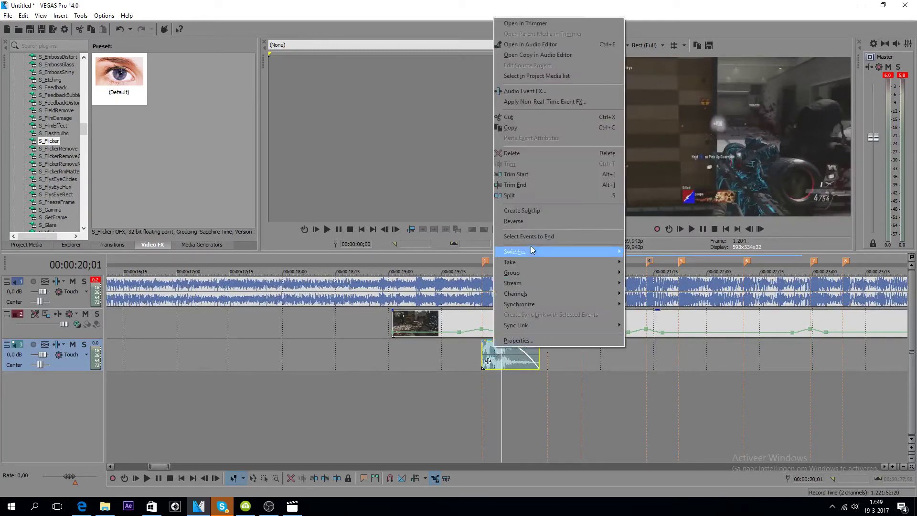
{"action": "left_click", "coordinate": [529, 128]}
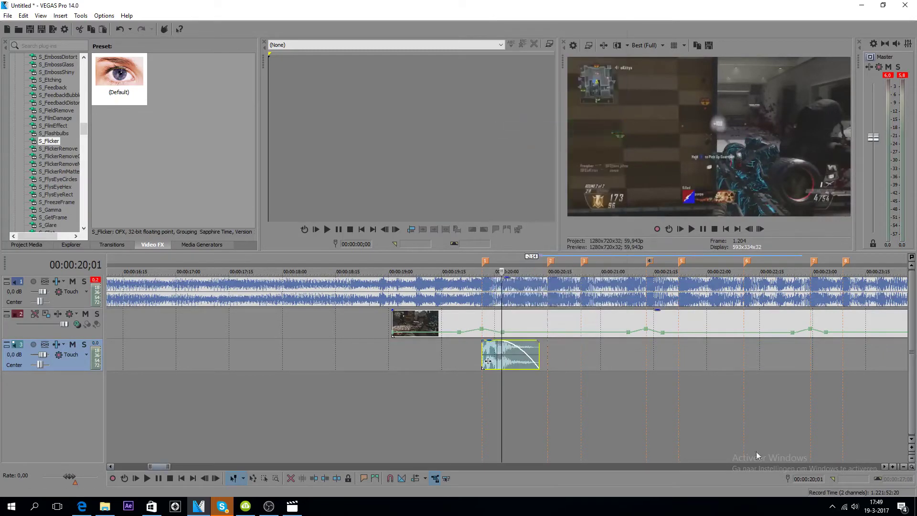
Step: Paste the shortened DSR gun sound at the second and third velocity peaks, 00:00:21;12 and 00:00:22;29
{"action": "left_click", "coordinate": [648, 333]}
{"action": "right_click", "coordinate": [648, 351]}
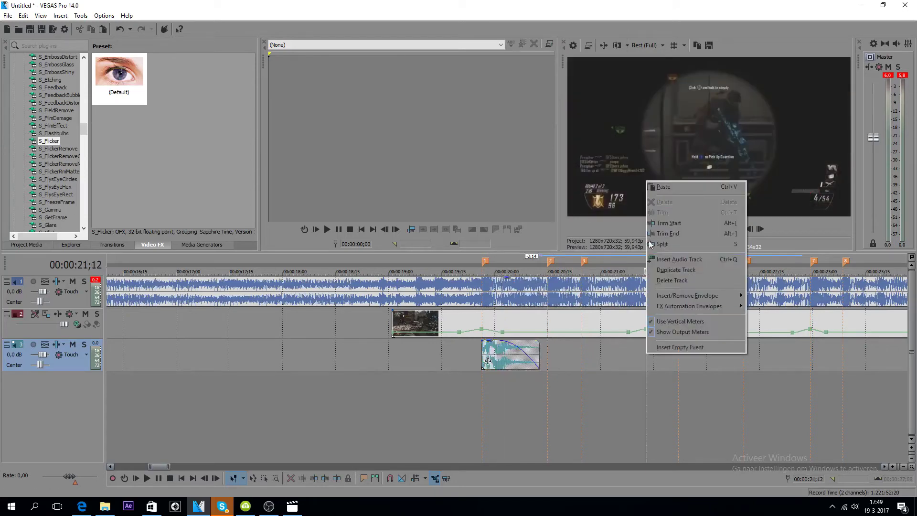
{"action": "left_click", "coordinate": [657, 189]}
{"action": "scroll", "coordinate": [666, 354], "scroll_direction": "down", "scroll_amount": 5}
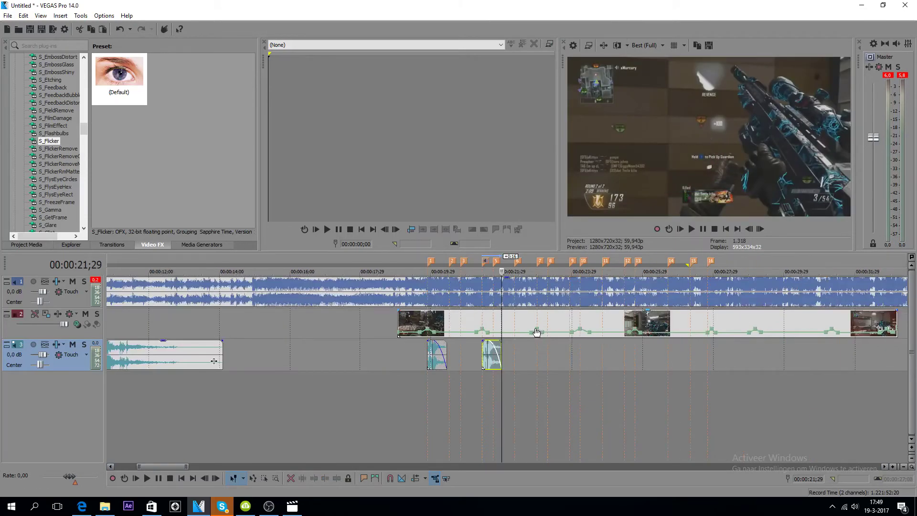
{"action": "left_click", "coordinate": [536, 349]}
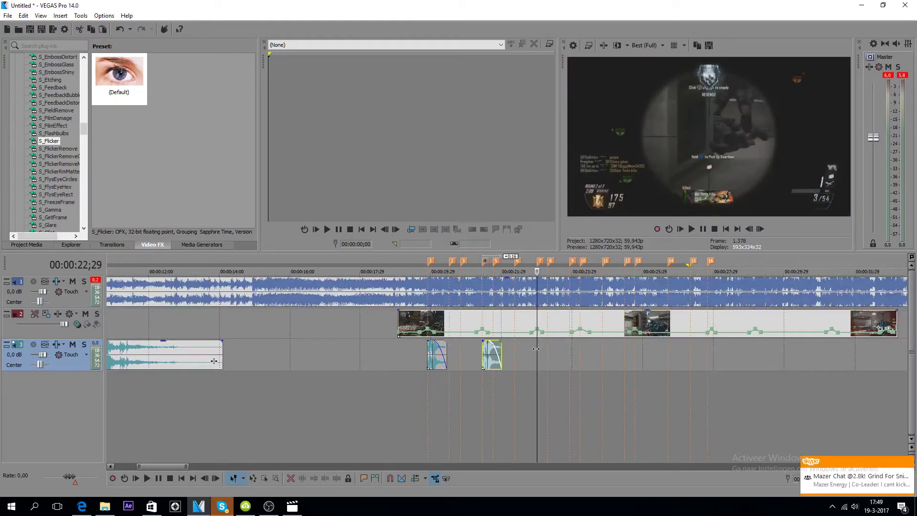
{"action": "right_click", "coordinate": [535, 349]}
{"action": "left_click", "coordinate": [549, 183]}
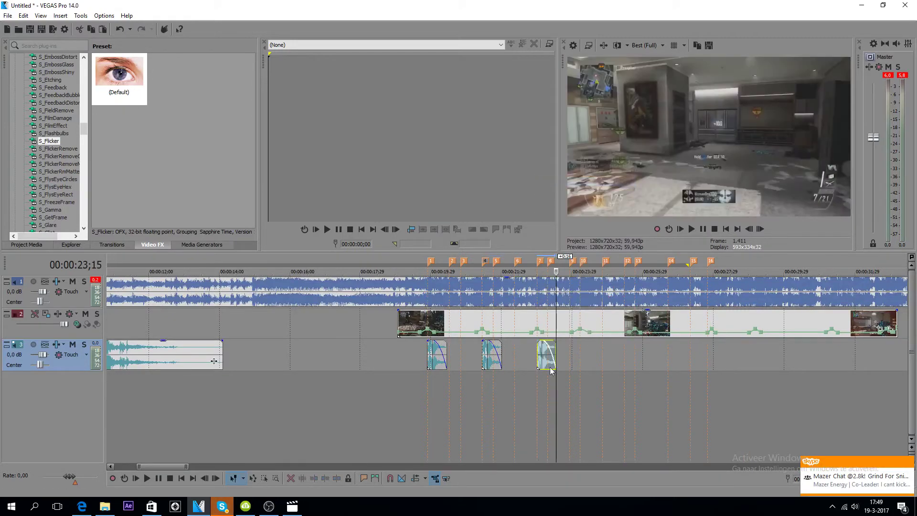
Step: Play the gameplay clip from its beginning to check the three placed gun sounds
{"action": "left_click", "coordinate": [405, 380]}
{"action": "left_click", "coordinate": [689, 230]}
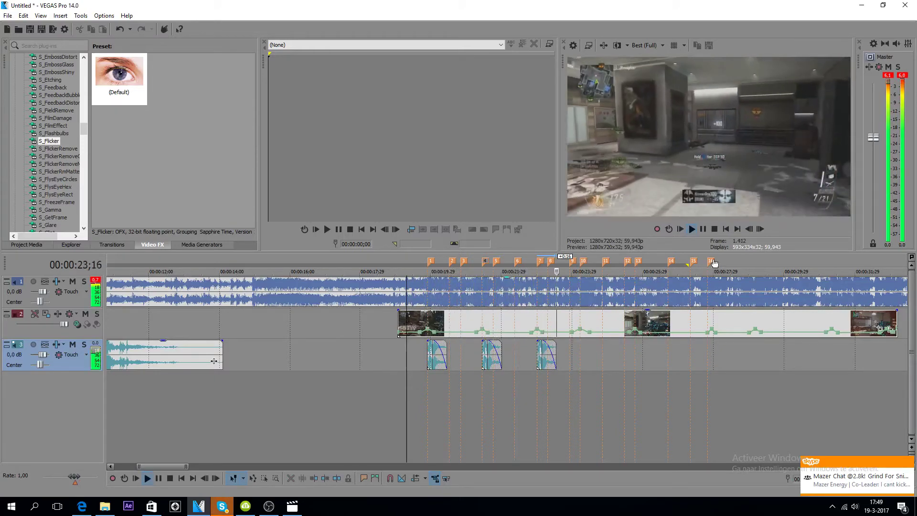
{"action": "left_click", "coordinate": [701, 230]}
Step: Move the Ballista gun sound along the third track to marker 11, after the three DSR sounds
{"action": "scroll", "coordinate": [577, 339], "scroll_direction": "up", "scroll_amount": 3}
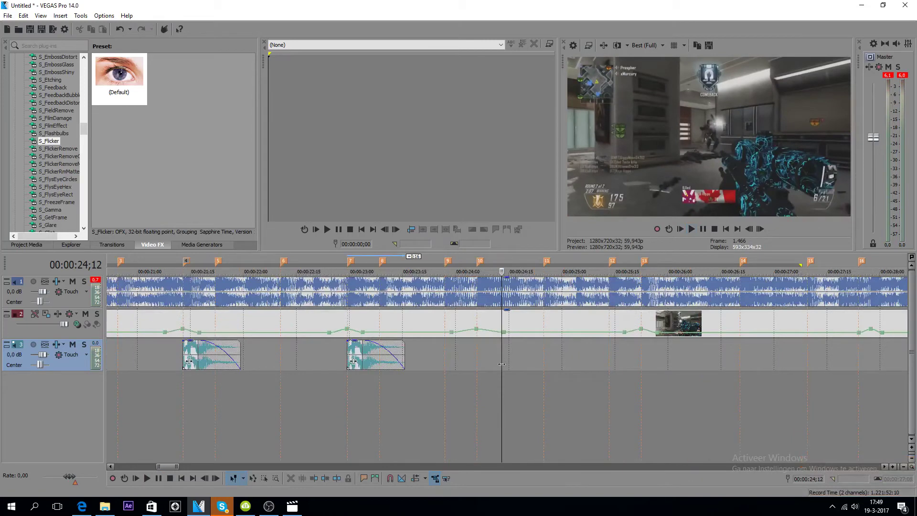
{"action": "left_click", "coordinate": [476, 353]}
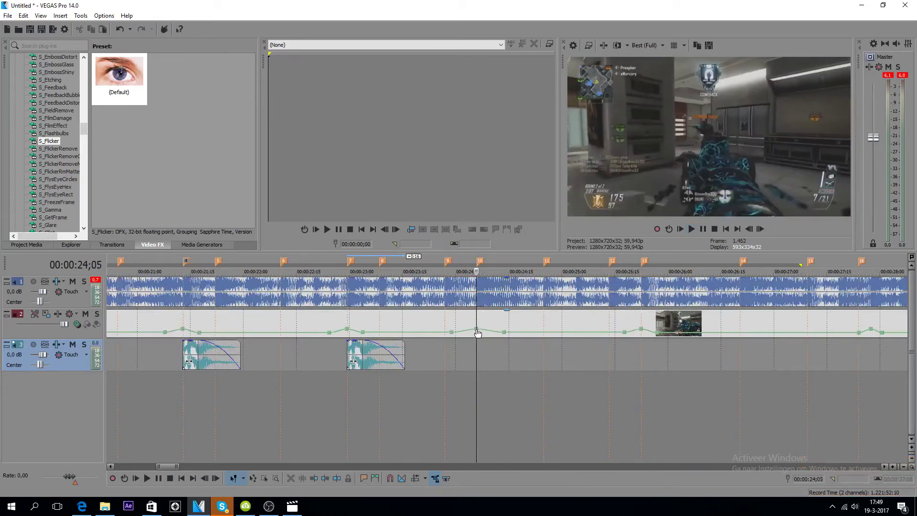
{"action": "scroll", "coordinate": [477, 333], "scroll_direction": "down", "scroll_amount": 5}
{"action": "right_click", "coordinate": [280, 355]}
{"action": "left_click", "coordinate": [277, 358]}
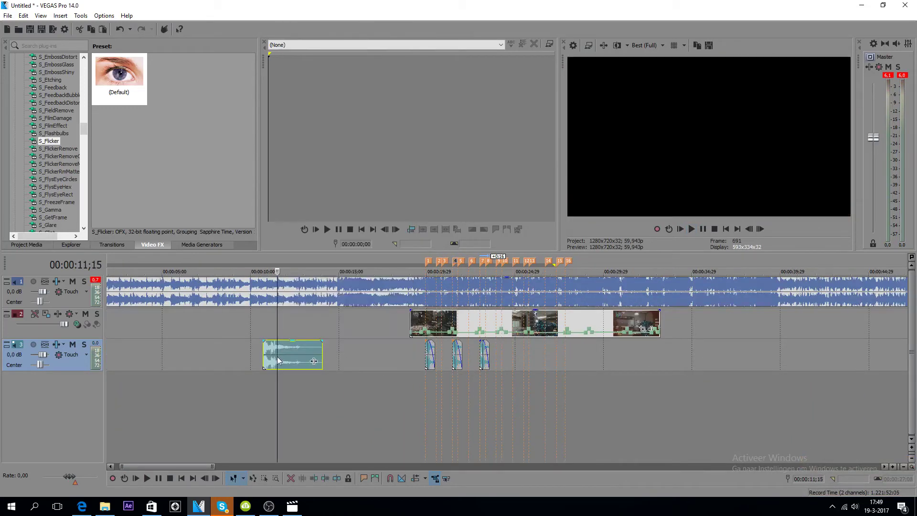
{"action": "left_click_drag", "start_coordinate": [277, 358], "coordinate": [523, 360]}
{"action": "scroll", "coordinate": [418, 345], "scroll_direction": "down", "scroll_amount": 3}
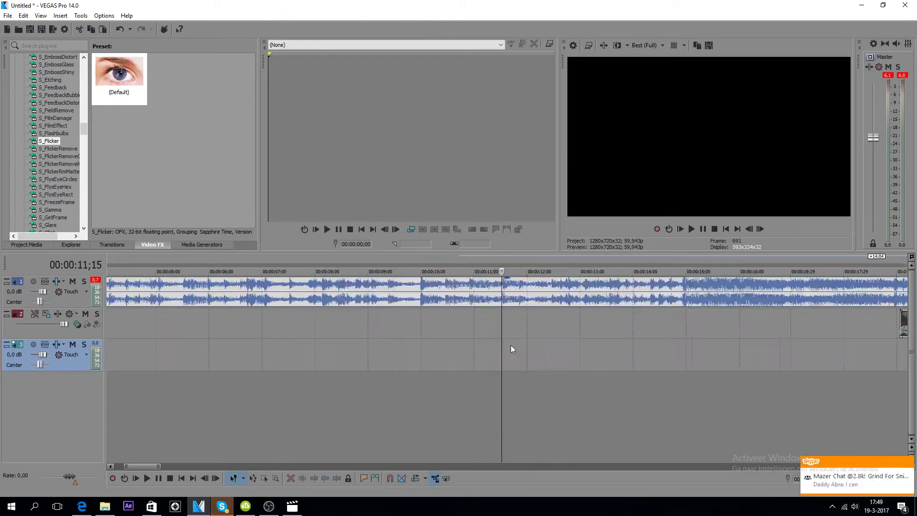
{"action": "scroll", "coordinate": [594, 332], "scroll_direction": "up", "scroll_amount": 4}
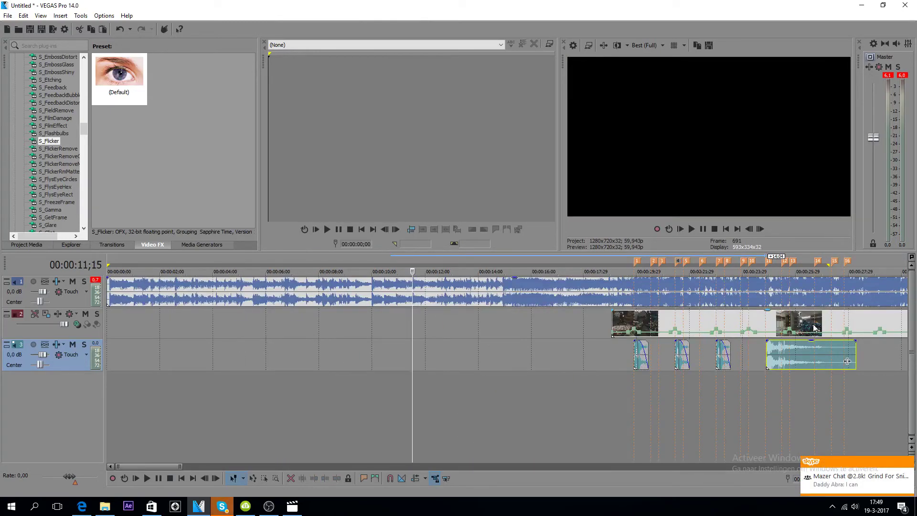
Step: Align the start of the Ballista gun sound with the fourth velocity peak at 00:00:24;05
{"action": "left_click", "coordinate": [747, 335]}
{"action": "scroll", "coordinate": [804, 356], "scroll_direction": "up", "scroll_amount": 3}
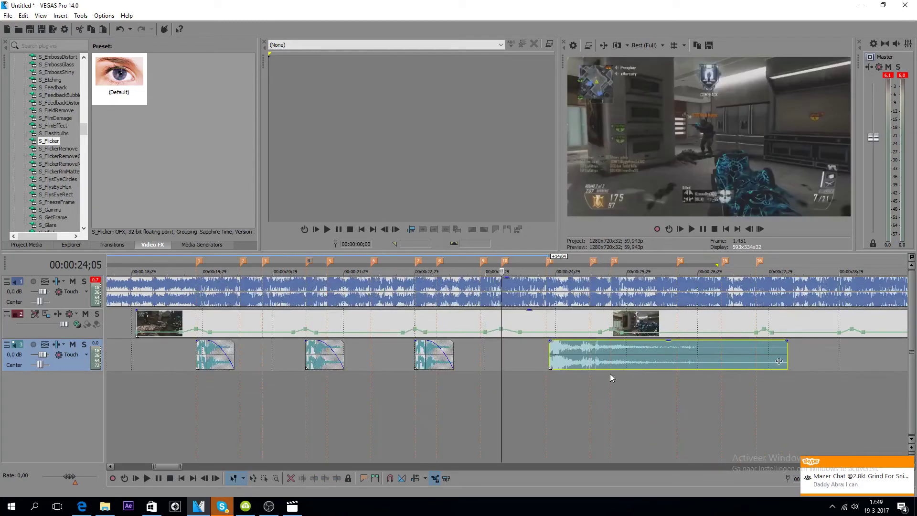
{"action": "left_click_drag", "start_coordinate": [583, 360], "coordinate": [560, 361]}
{"action": "scroll", "coordinate": [537, 364], "scroll_direction": "up", "scroll_amount": 3}
{"action": "scroll", "coordinate": [577, 380], "scroll_direction": "down", "scroll_amount": 2}
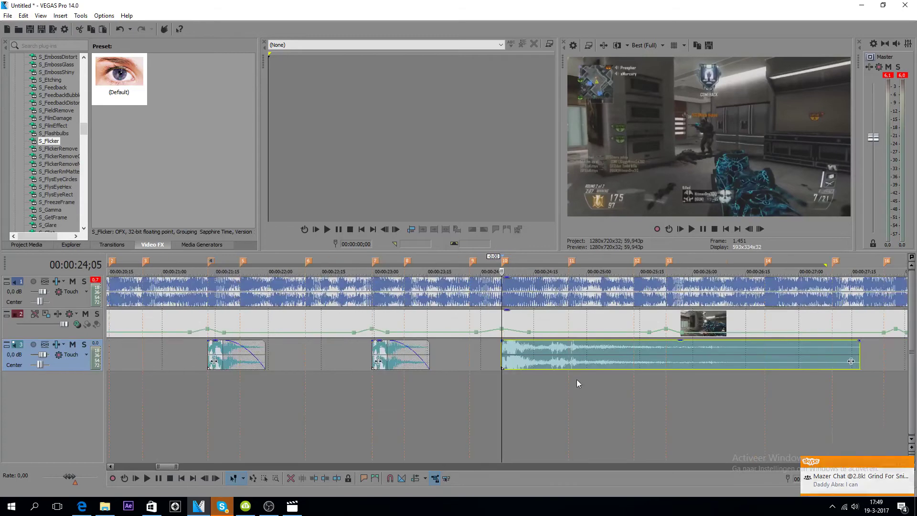
Step: Trim the Ballista gun sound to end shortly before marker 11, give it a fade-out, and copy it
{"action": "left_click_drag", "start_coordinate": [542, 343], "coordinate": [688, 356]}
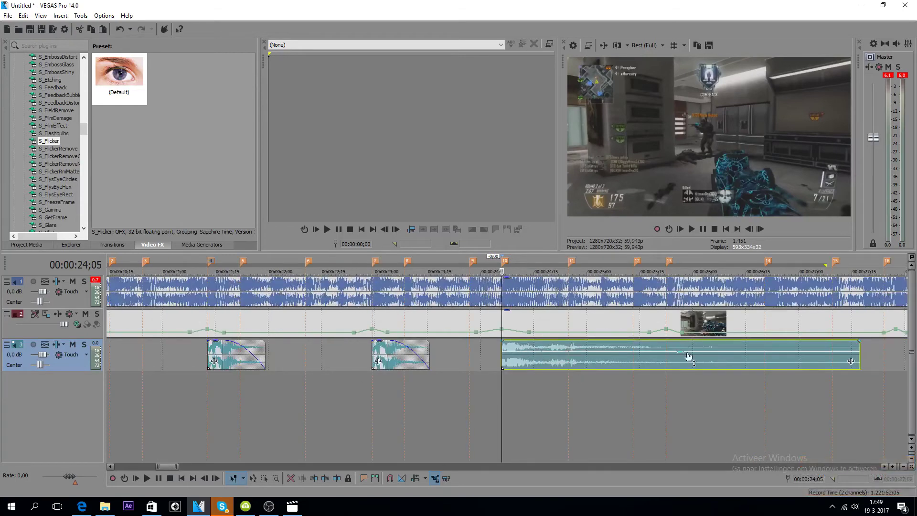
{"action": "left_click_drag", "start_coordinate": [840, 355], "coordinate": [560, 374]}
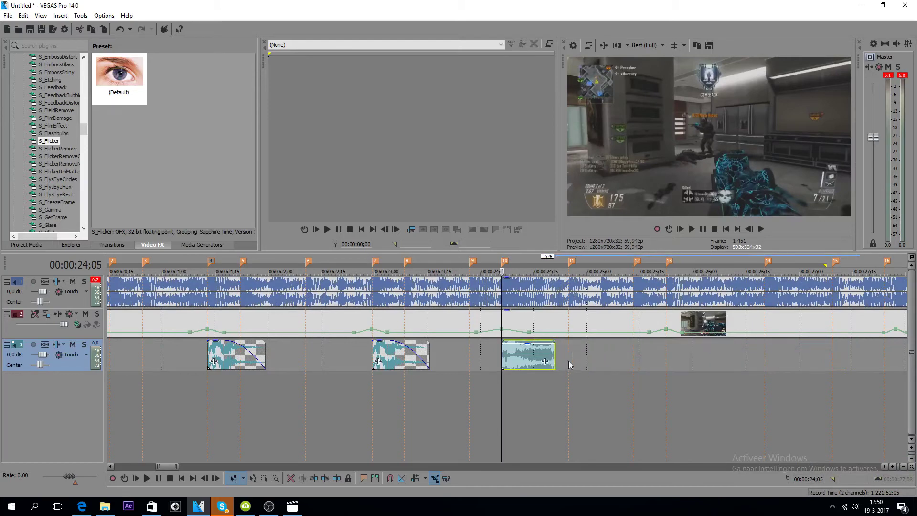
{"action": "left_click_drag", "start_coordinate": [553, 342], "coordinate": [522, 348]}
{"action": "right_click", "coordinate": [507, 350]}
{"action": "left_click", "coordinate": [573, 129]}
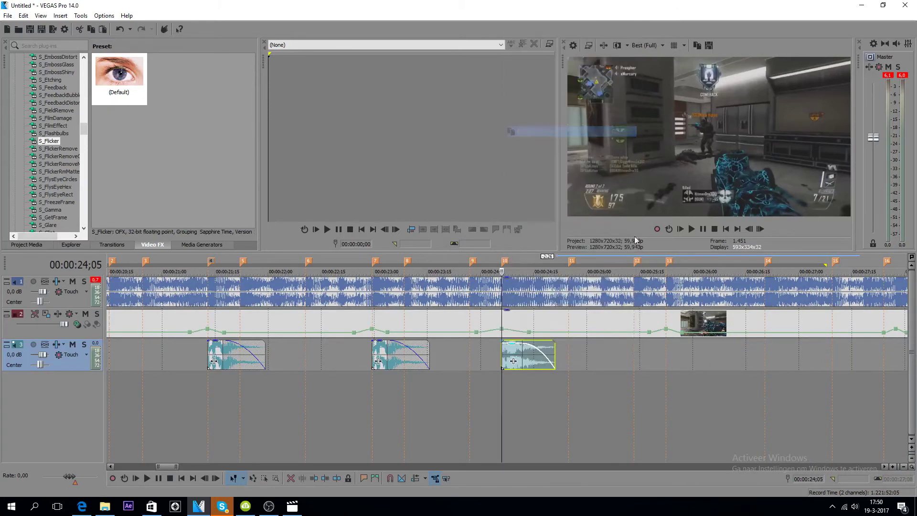
Step: Paste the shortened Ballista gun sound at the next three velocity peaks, 00:00:25;22, 00:00:27;27 and 00:00:29;04
{"action": "left_click", "coordinate": [667, 331]}
{"action": "right_click", "coordinate": [665, 351]}
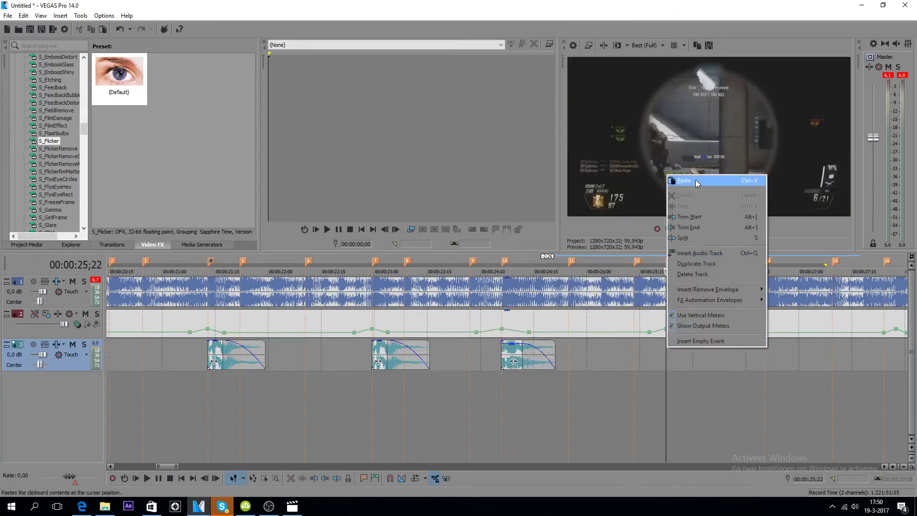
{"action": "left_click", "coordinate": [696, 181]}
{"action": "scroll", "coordinate": [707, 294], "scroll_direction": "down", "scroll_amount": 3}
{"action": "scroll", "coordinate": [544, 339], "scroll_direction": "up", "scroll_amount": 2}
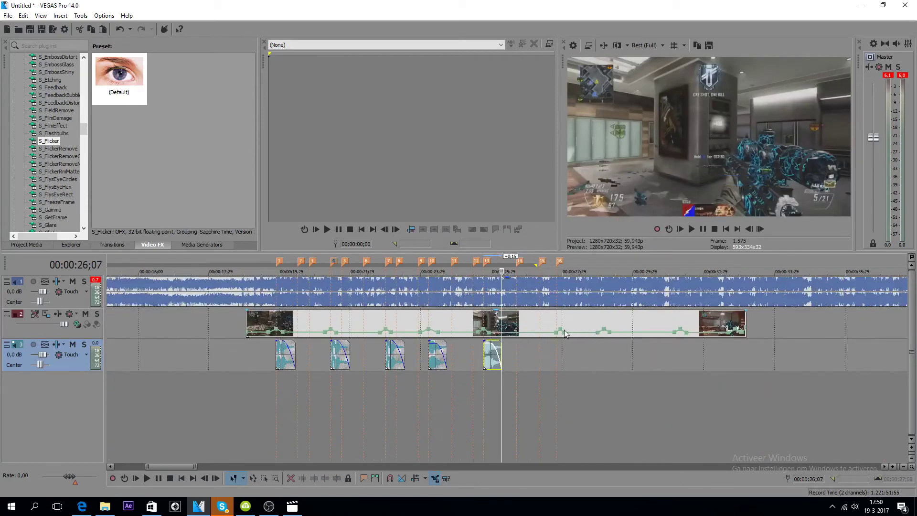
{"action": "right_click", "coordinate": [562, 347]}
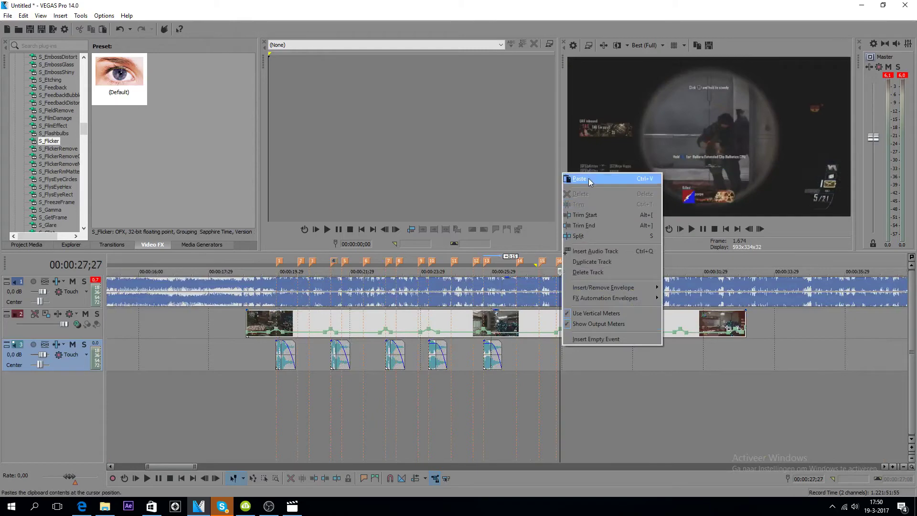
{"action": "left_click", "coordinate": [588, 178]}
{"action": "right_click", "coordinate": [603, 348]}
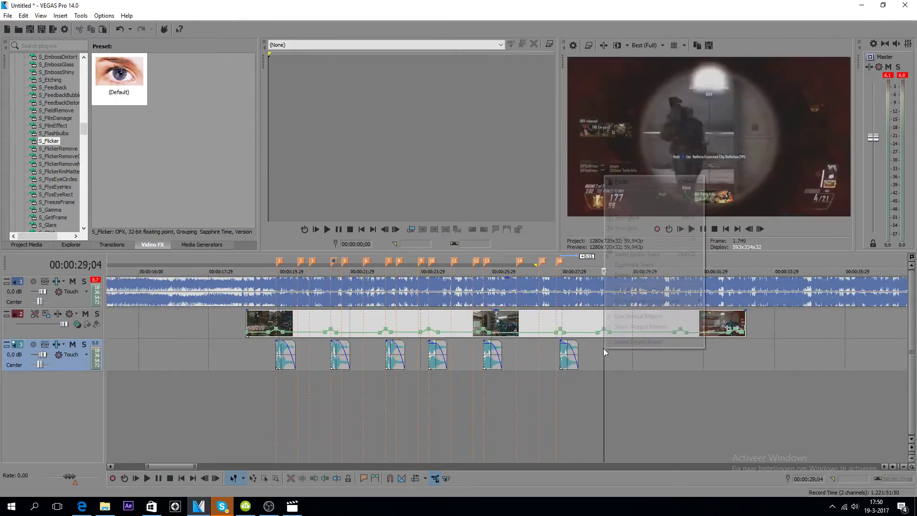
{"action": "left_click", "coordinate": [635, 182]}
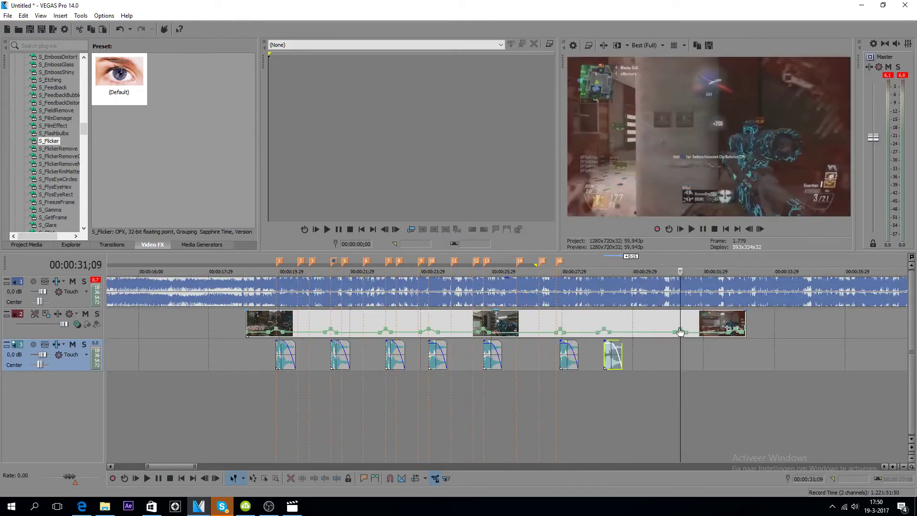
Step: Paste the shortened Ballista gun sound at the last two velocity peaks, 00:00:31;09 and 00:00:32;25
{"action": "right_click", "coordinate": [683, 347]}
{"action": "left_click", "coordinate": [700, 181]}
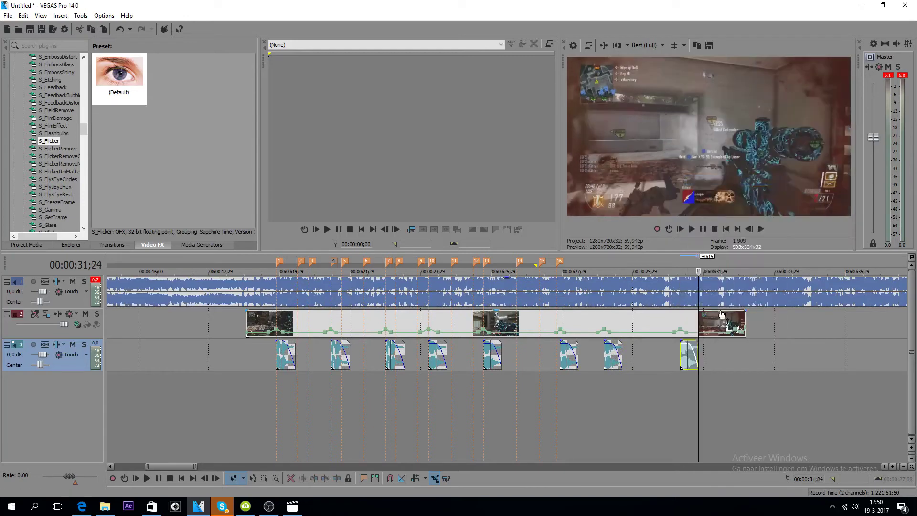
{"action": "right_click", "coordinate": [733, 353]}
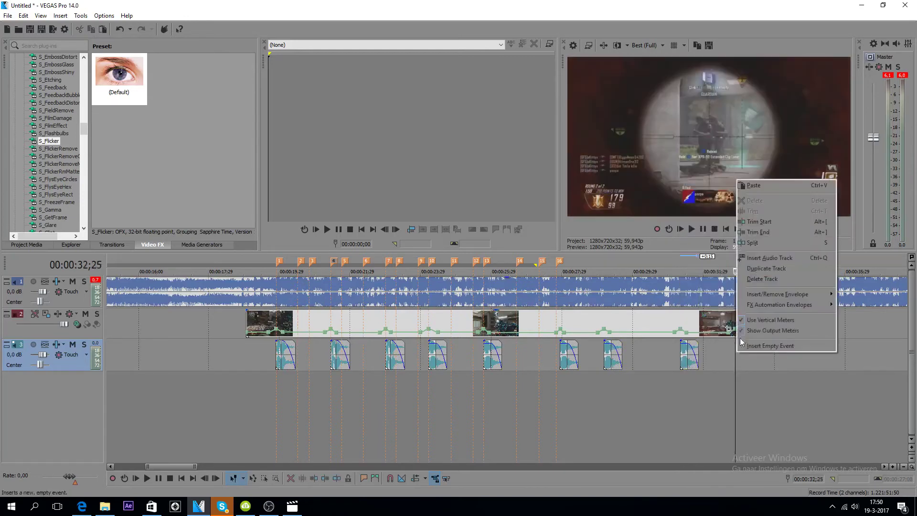
{"action": "left_click", "coordinate": [751, 182]}
Step: Play the synced section from 00:00:19;19 to past the end of the gameplay clip to review the gun sounds
{"action": "scroll", "coordinate": [705, 348], "scroll_direction": "down", "scroll_amount": 5}
{"action": "left_click", "coordinate": [280, 399]}
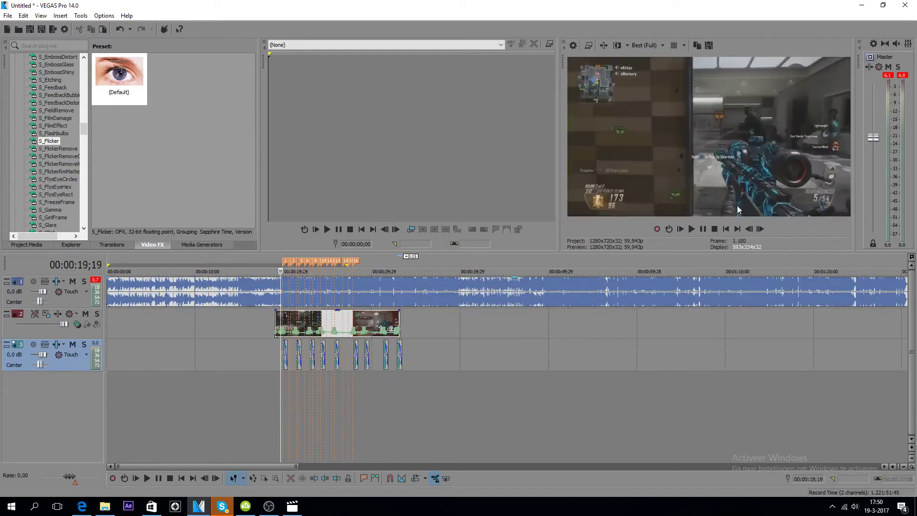
{"action": "left_click", "coordinate": [693, 227]}
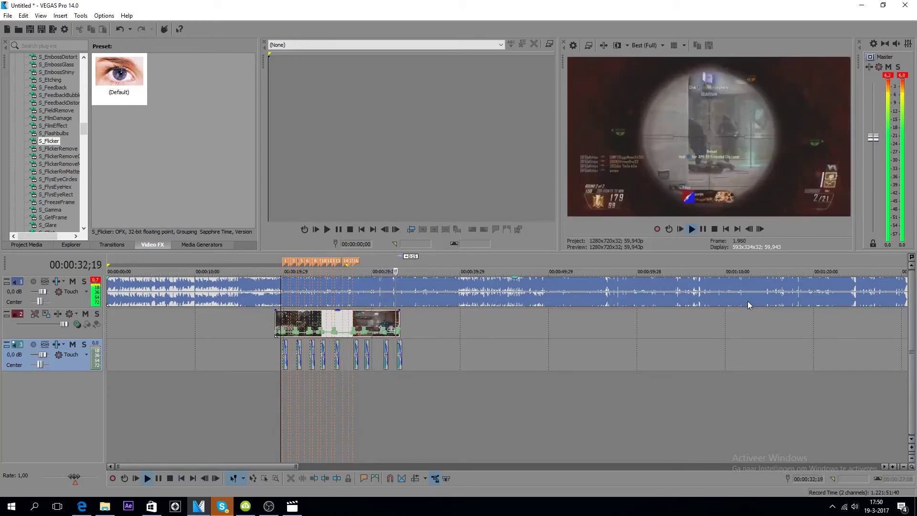
{"action": "left_click", "coordinate": [703, 229]}
Step: Split the gameplay clip at the last gun sound, 00:00:32;25, and zoom the end piece's first Pan/Crop keyframe to 1.126,7 by 633,8
{"action": "scroll", "coordinate": [423, 365], "scroll_direction": "up", "scroll_amount": 6}
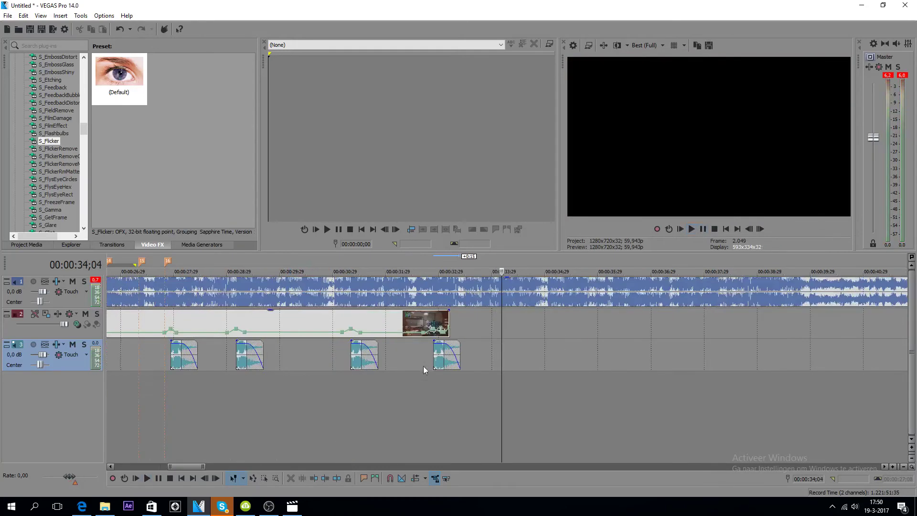
{"action": "left_click", "coordinate": [319, 328]}
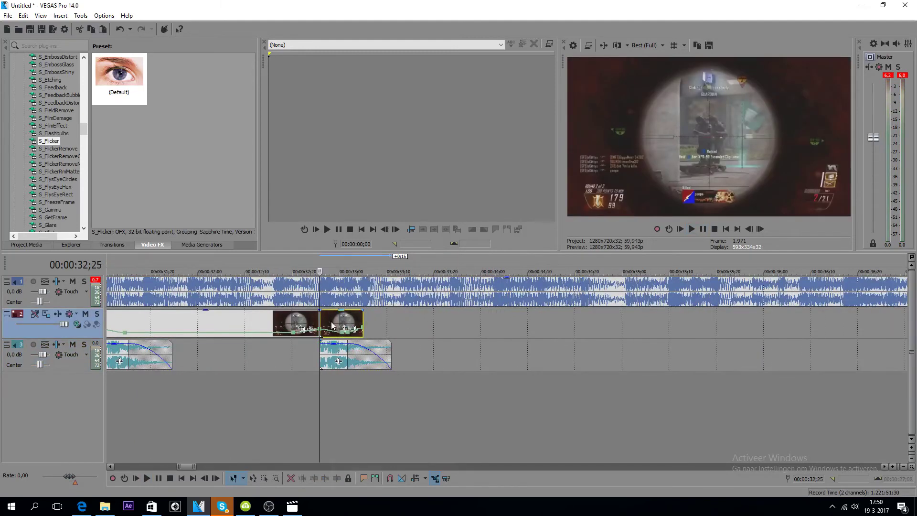
{"action": "right_click", "coordinate": [331, 322]}
{"action": "left_click", "coordinate": [382, 231]}
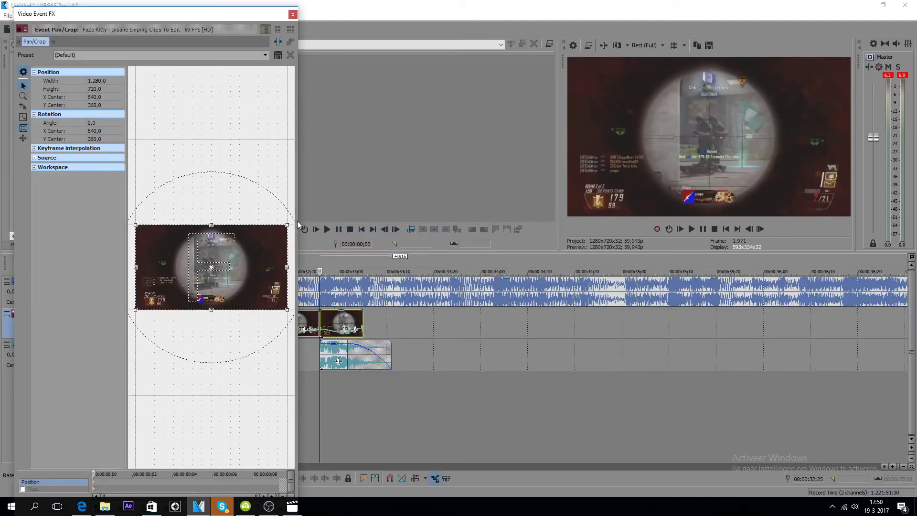
{"action": "left_click_drag", "start_coordinate": [287, 225], "coordinate": [285, 225]}
{"action": "right_click", "coordinate": [272, 248]}
{"action": "left_click", "coordinate": [289, 262]}
{"action": "left_click_drag", "start_coordinate": [287, 223], "coordinate": [278, 229]}
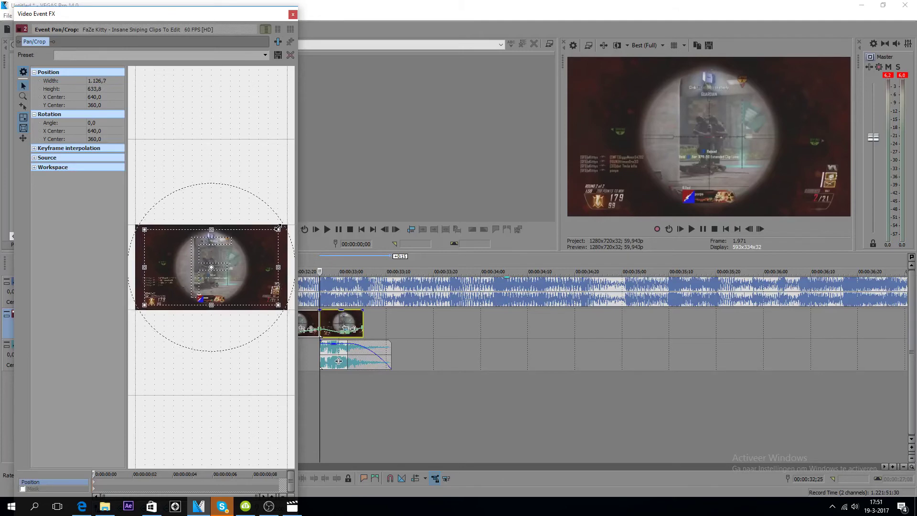
Step: Add Pan/Crop keyframes at 00:00:33;00 and 00:00:33;01 that restore the full 1.280 by 720 frame
{"action": "left_click", "coordinate": [341, 338]}
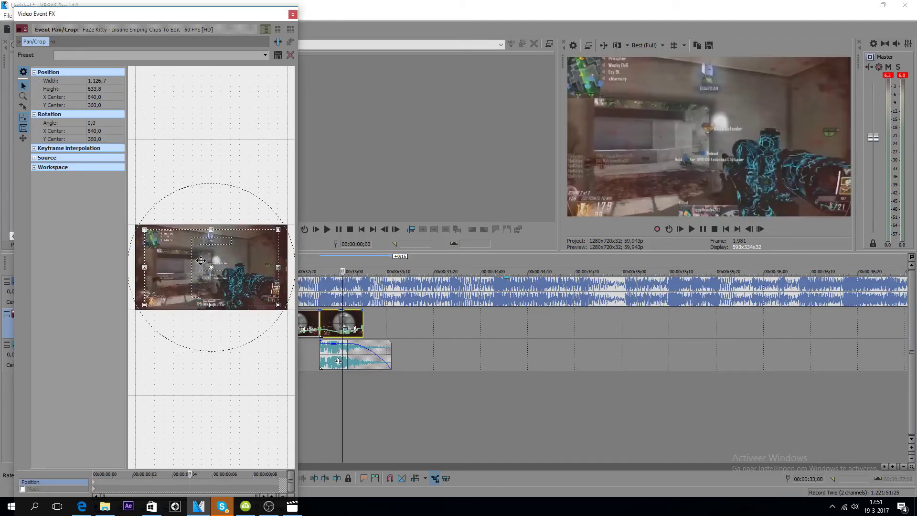
{"action": "right_click", "coordinate": [203, 263]}
{"action": "left_click", "coordinate": [220, 269]}
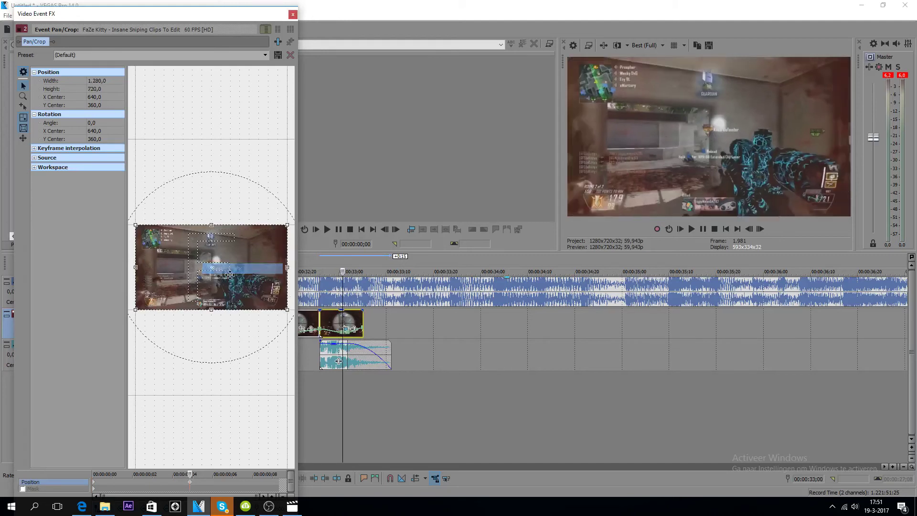
{"action": "left_click", "coordinate": [346, 338]}
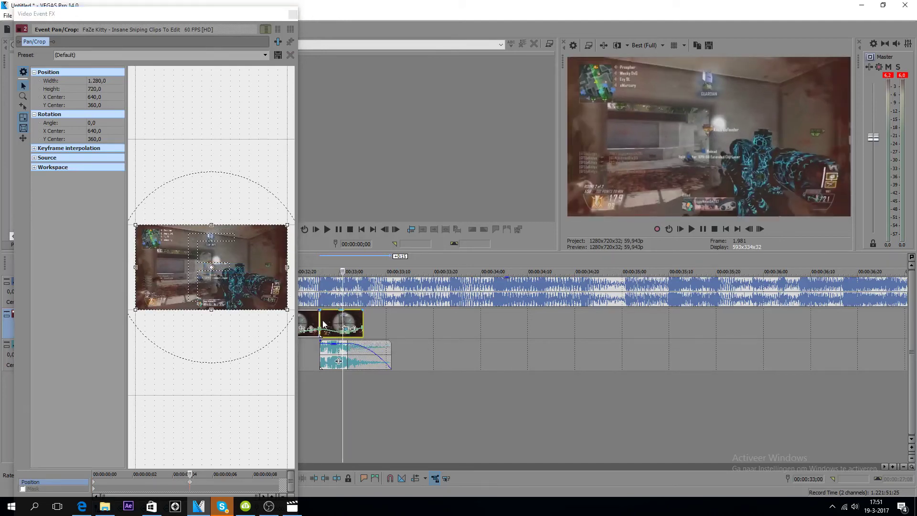
{"action": "left_click", "coordinate": [347, 337]}
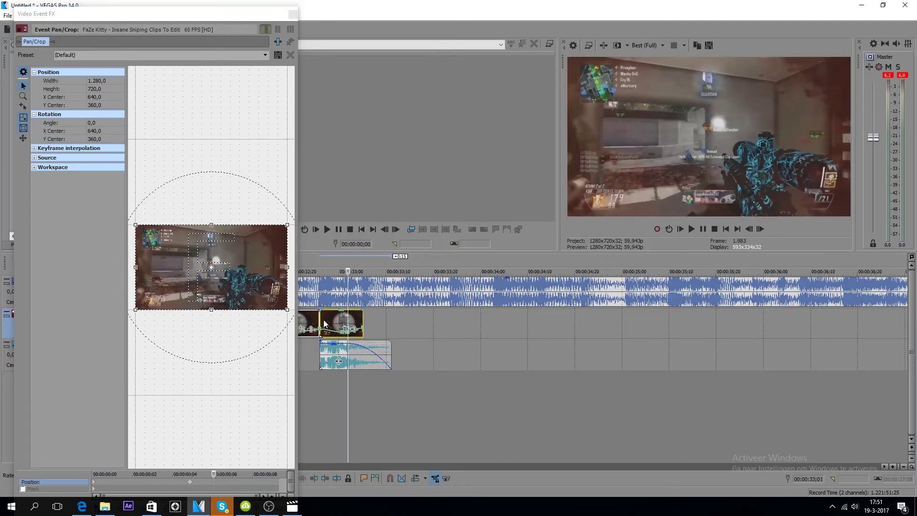
{"action": "right_click", "coordinate": [219, 280]}
{"action": "left_click", "coordinate": [237, 287]}
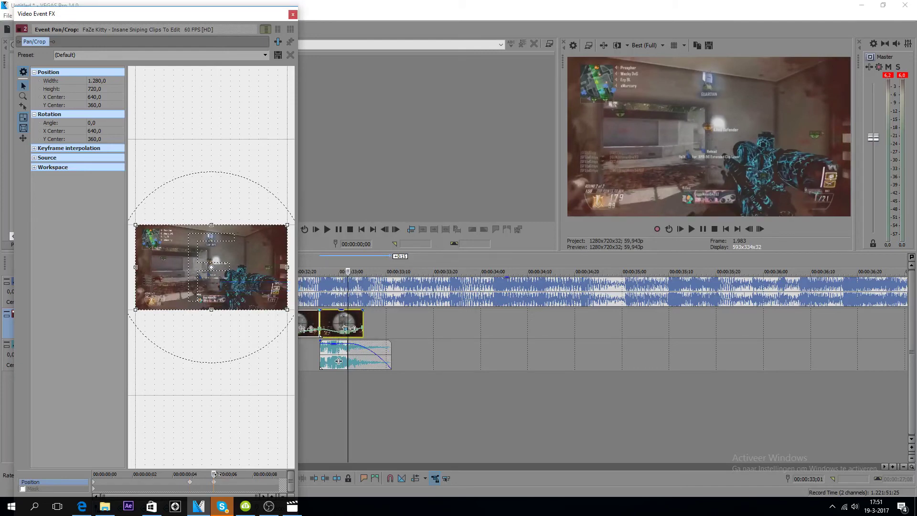
Step: Zoom the Pan/Crop frame to 1.165,2 by 655,4 at the end of the piece, 00:00:33;05, and close the effect window
{"action": "left_click_drag", "start_coordinate": [217, 474], "coordinate": [291, 467]}
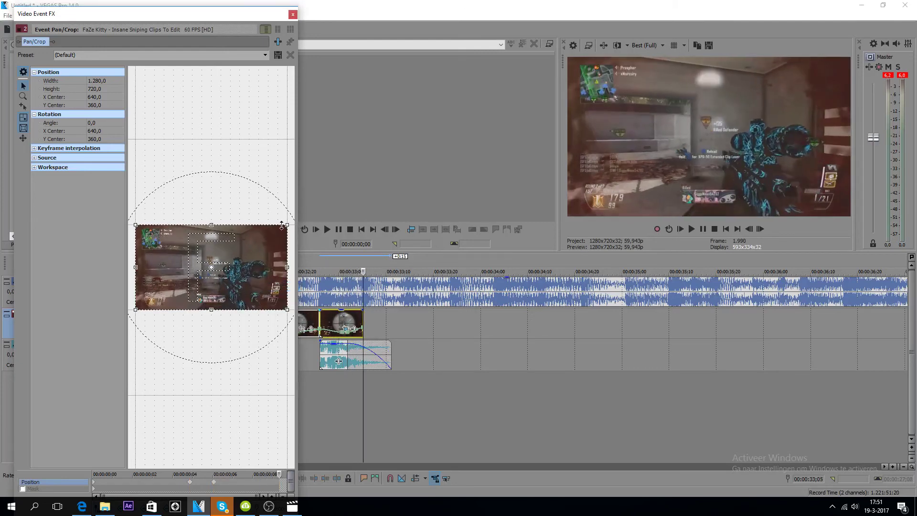
{"action": "left_click_drag", "start_coordinate": [287, 224], "coordinate": [283, 228]}
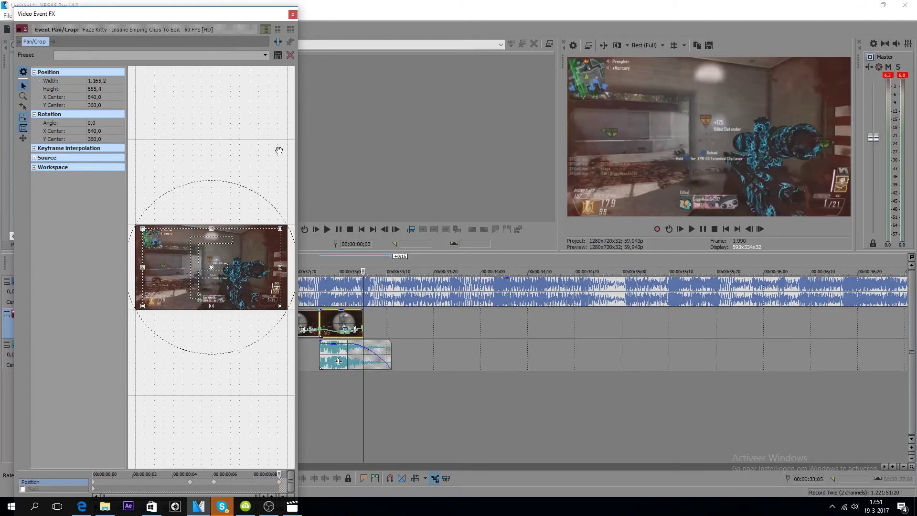
{"action": "left_click", "coordinate": [293, 14]}
Step: Play back the end of the gameplay clip to review the zoom on the last shot
{"action": "scroll", "coordinate": [469, 393], "scroll_direction": "down", "scroll_amount": 5}
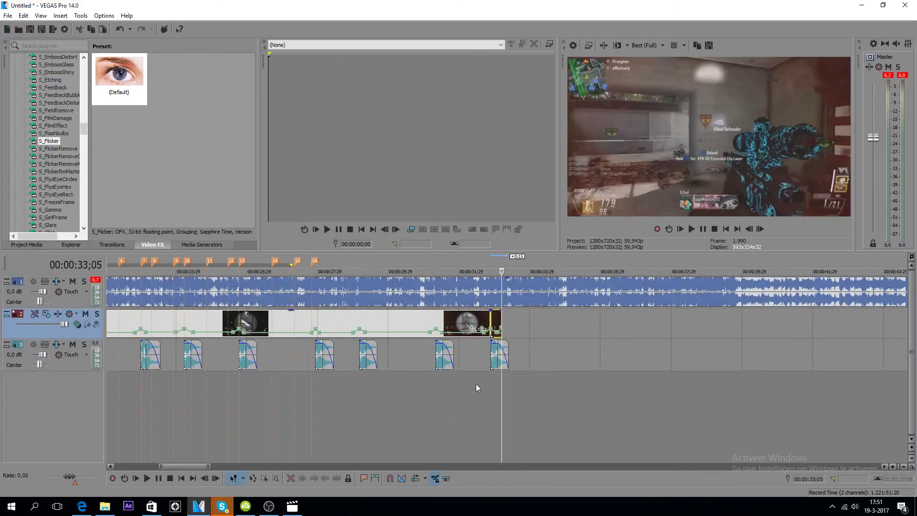
{"action": "left_click", "coordinate": [476, 383]}
{"action": "left_click", "coordinate": [691, 228]}
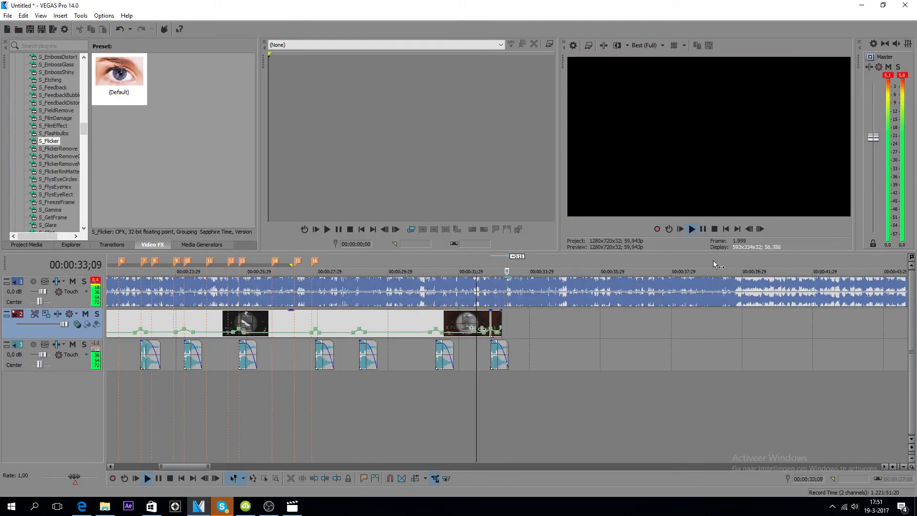
{"action": "left_click", "coordinate": [703, 229]}
Step: Play the whole synced section from 00:00:18;24, just before the gameplay clip starts, through to its end
{"action": "scroll", "coordinate": [297, 418], "scroll_direction": "down", "scroll_amount": 2}
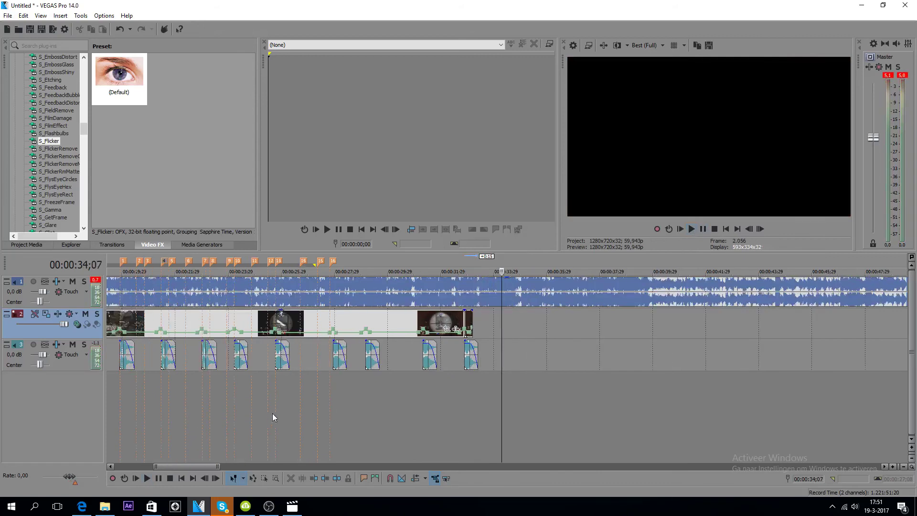
{"action": "left_click", "coordinate": [261, 436]}
{"action": "scroll", "coordinate": [609, 297], "scroll_direction": "down", "scroll_amount": 2}
{"action": "left_click", "coordinate": [356, 397]}
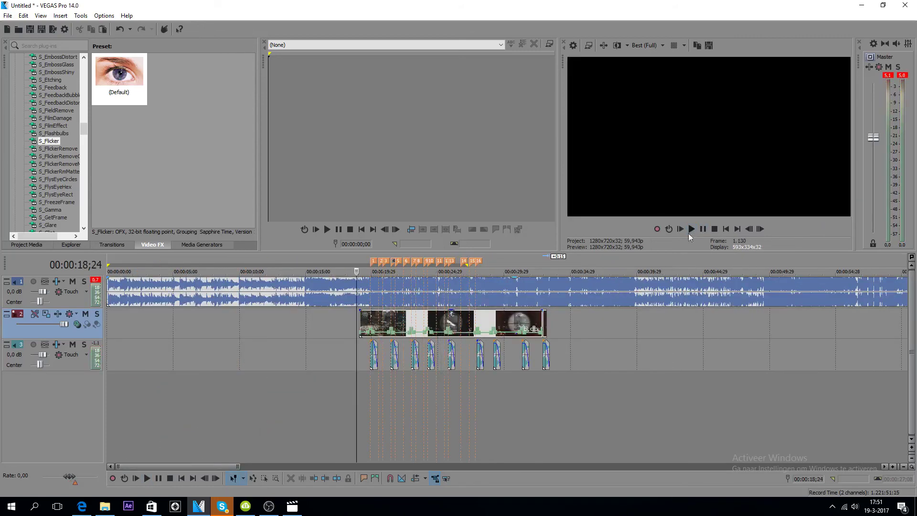
{"action": "key", "text": "space"}
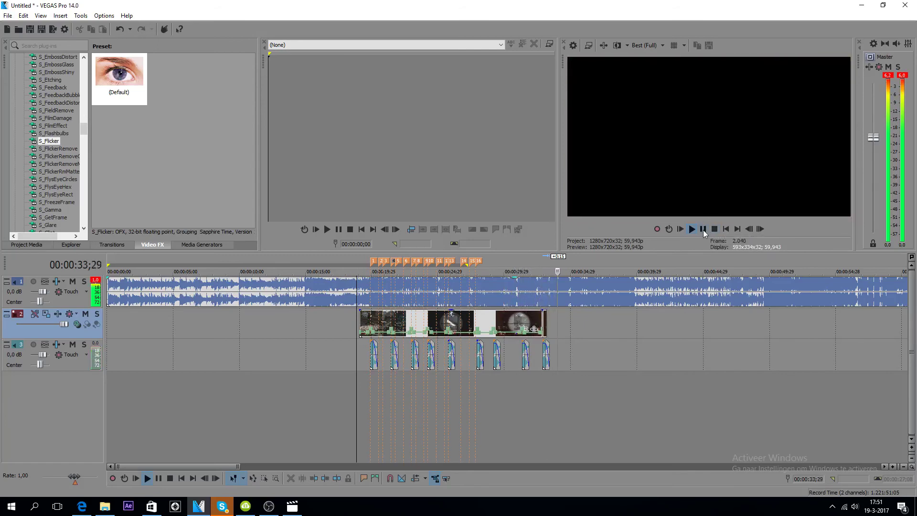
{"action": "left_click", "coordinate": [702, 230]}
Step: Place the playhead at 00:00:19;08 near the start of the gameplay clip and switch to OBS
{"action": "left_click", "coordinate": [363, 408]}
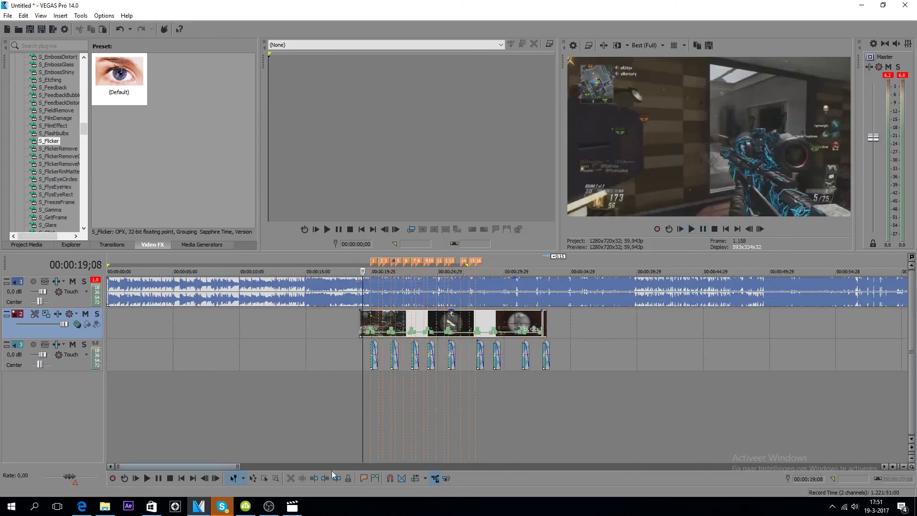
{"action": "left_click", "coordinate": [269, 506]}
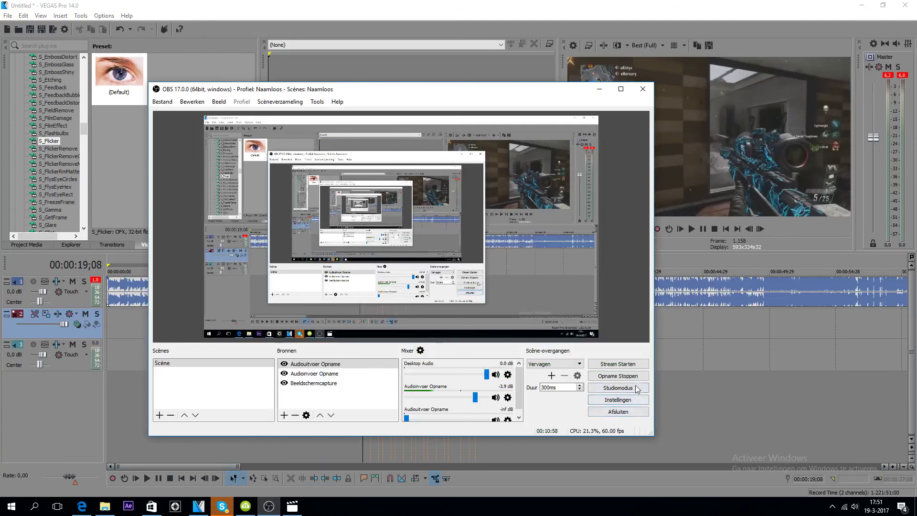